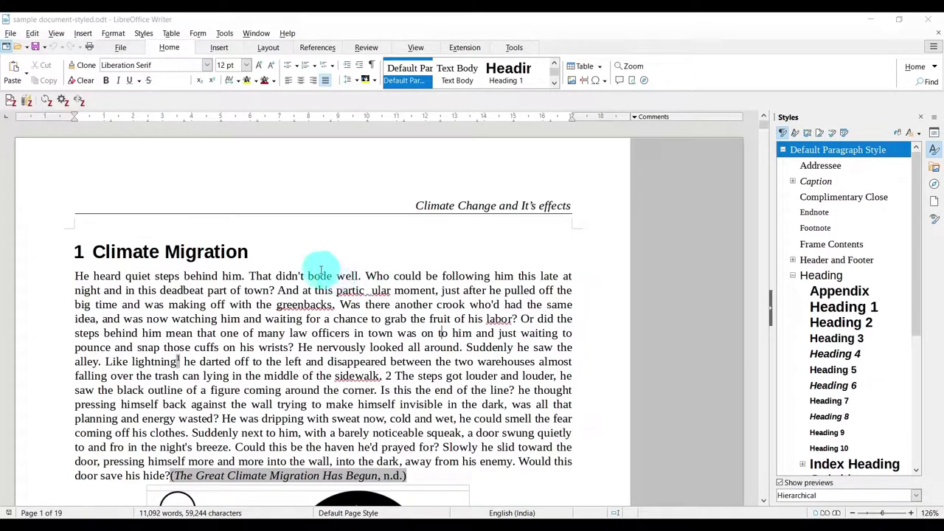
# Check which paragraph style the main headings "Climate Migration" and "Climate Change Impacts" use.
pyautogui.scroll(-6, 280, 260)
pyautogui.scroll(6, 276, 258)
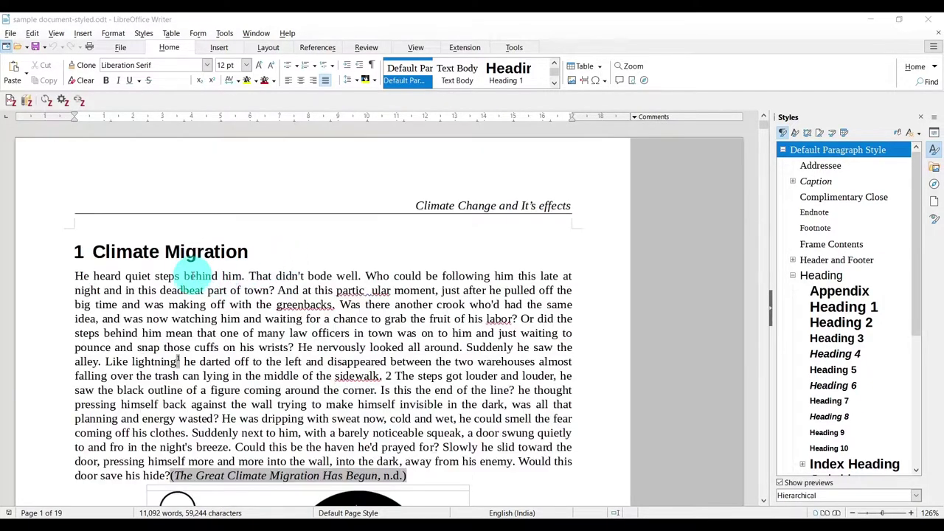
pyautogui.click(192, 251)
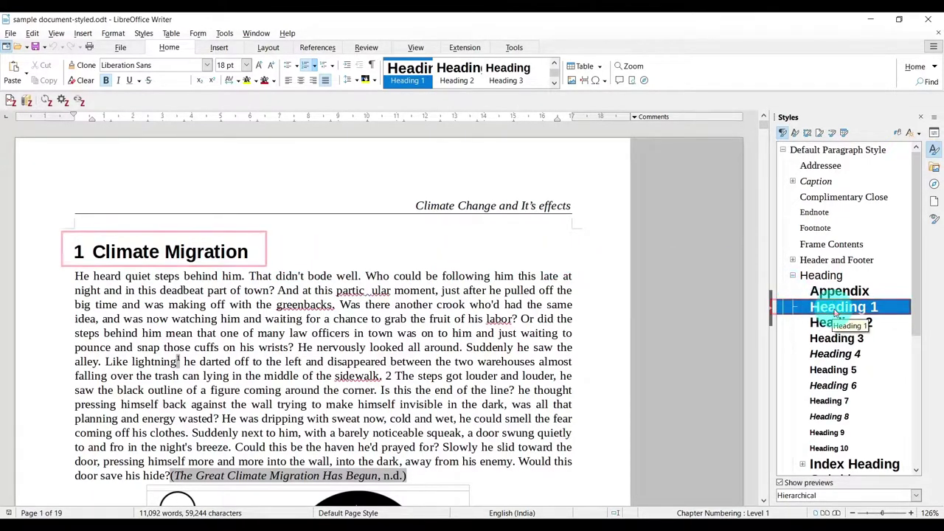
pyautogui.scroll(-10, 457, 273)
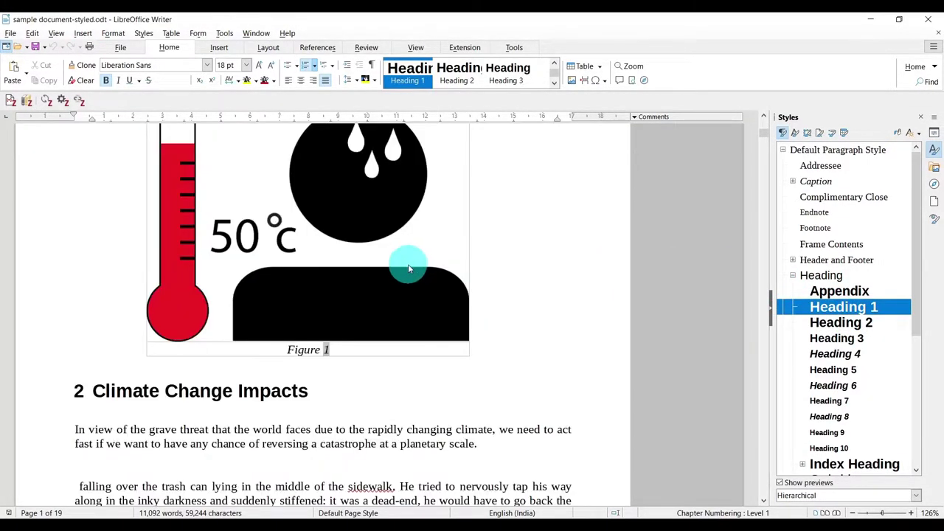
pyautogui.scroll(-3, 408, 268)
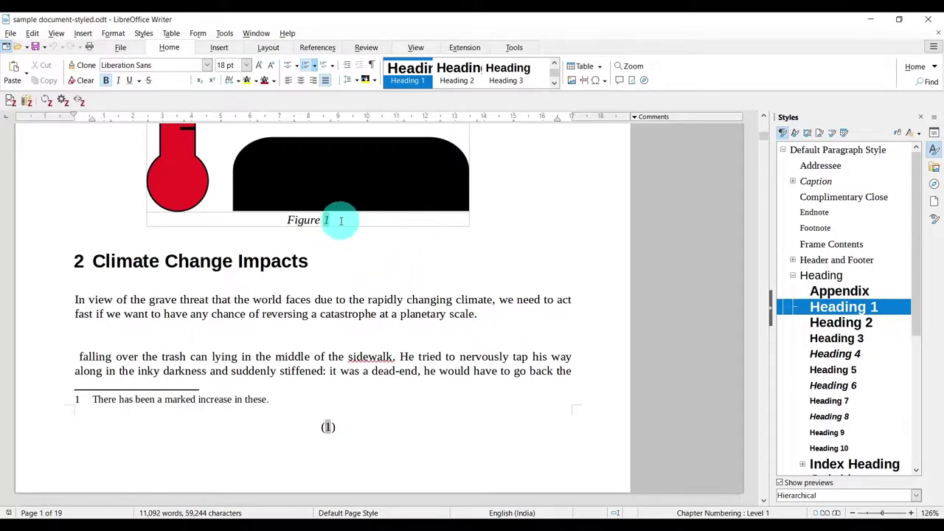
pyautogui.scroll(-3, 341, 221)
pyautogui.click(211, 132)
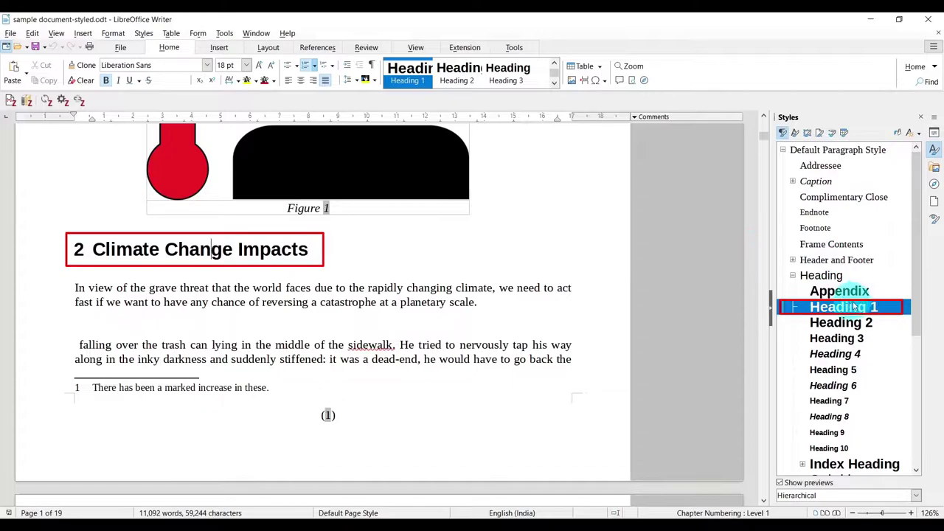
# Check which paragraph style the subheading "Europe" in section 2 uses.
pyautogui.scroll(-3, 316, 271)
pyautogui.scroll(-15, 317, 272)
pyautogui.scroll(6, 305, 263)
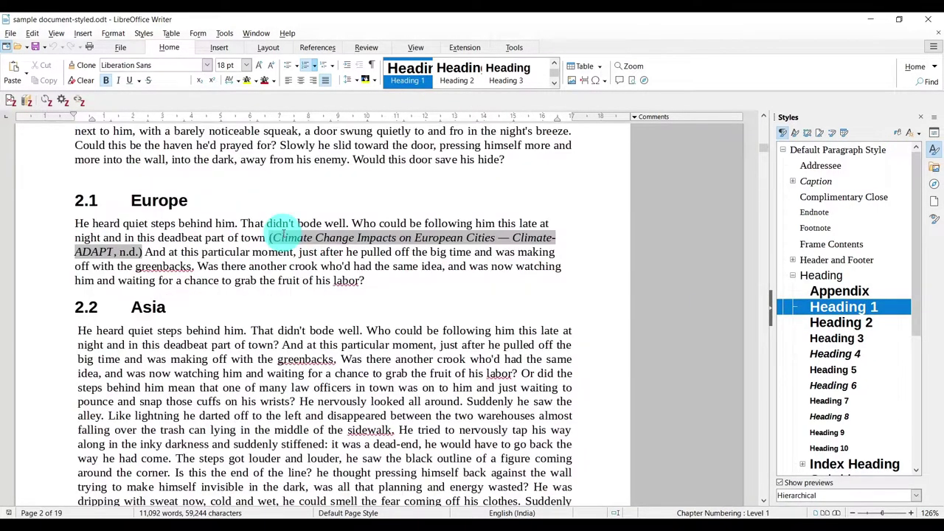
pyautogui.click(156, 201)
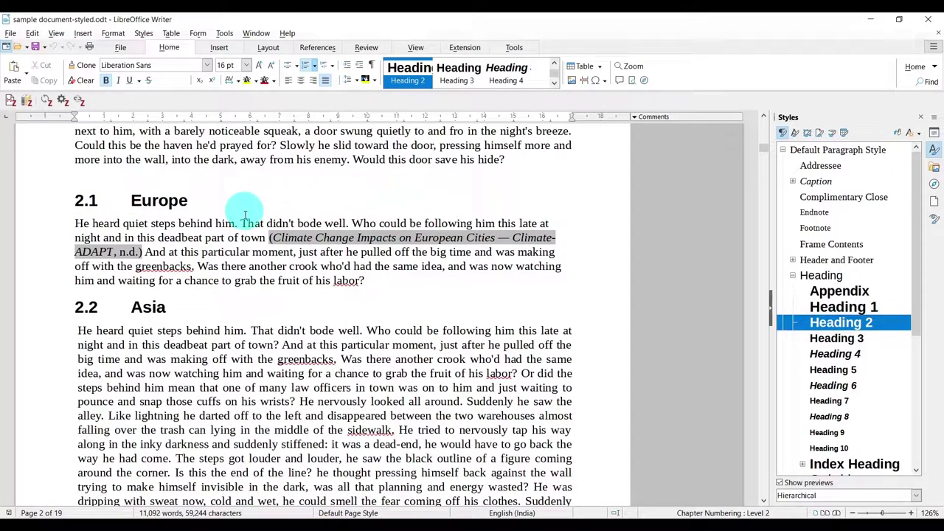
pyautogui.click(245, 217)
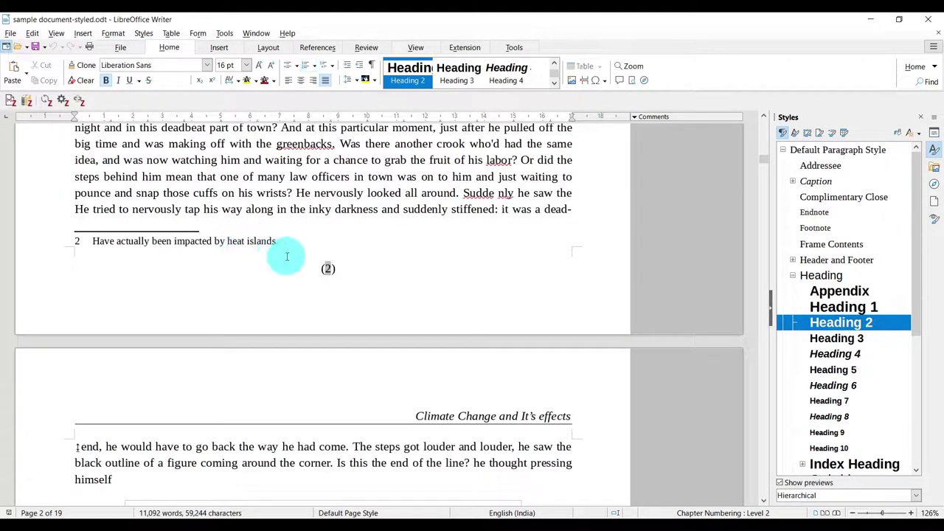
# Look through the remaining sections, figures, tables and comments, and check the style of the "Livelihoods" subheading in section 4.
pyautogui.scroll(-5, 287, 256)
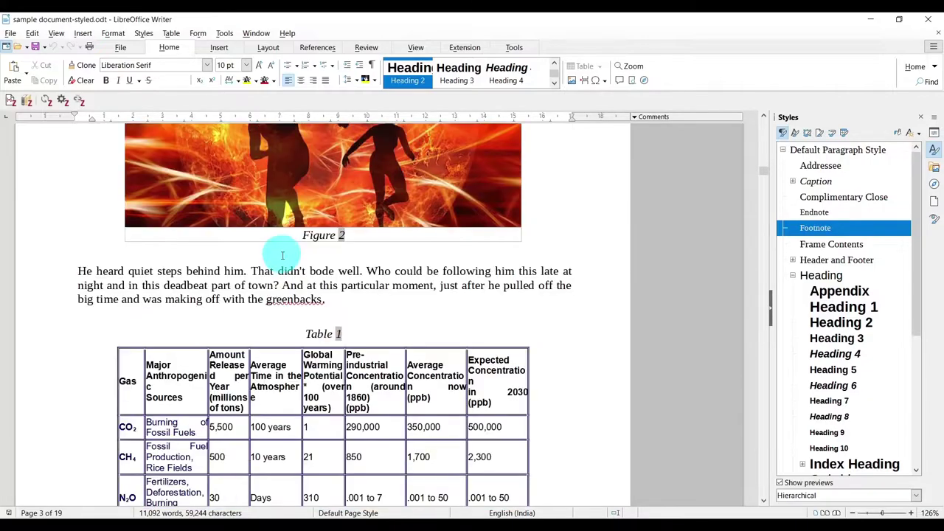
pyautogui.scroll(-5, 288, 251)
pyautogui.scroll(-5, 301, 228)
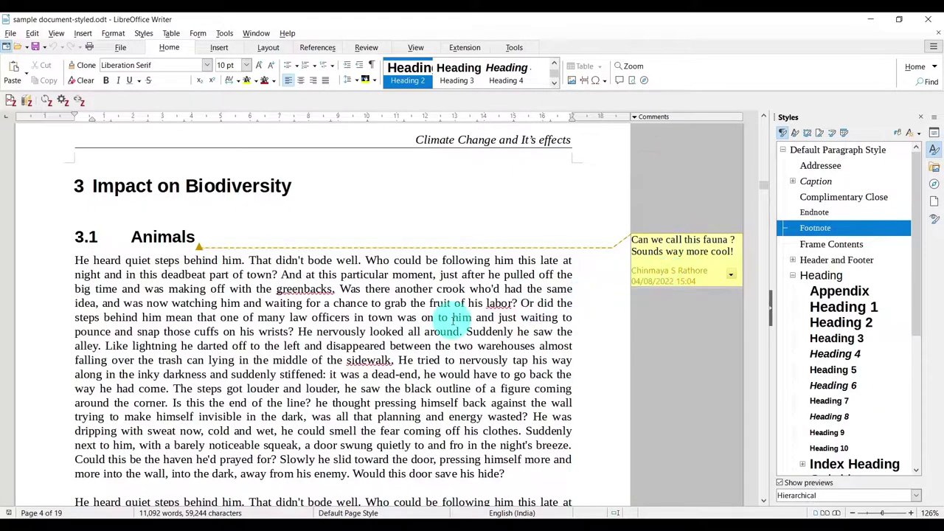
pyautogui.scroll(-6, 452, 322)
pyautogui.scroll(-18, 452, 322)
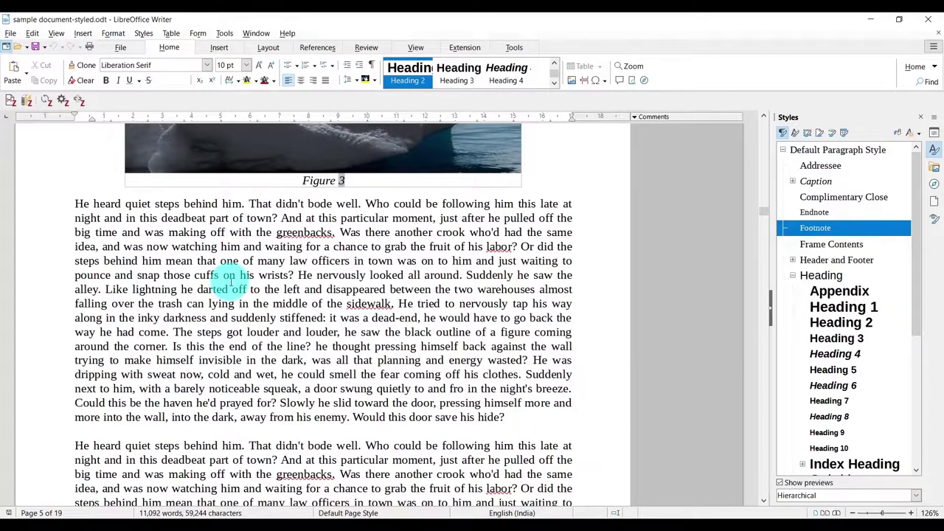
pyautogui.scroll(-6, 231, 281)
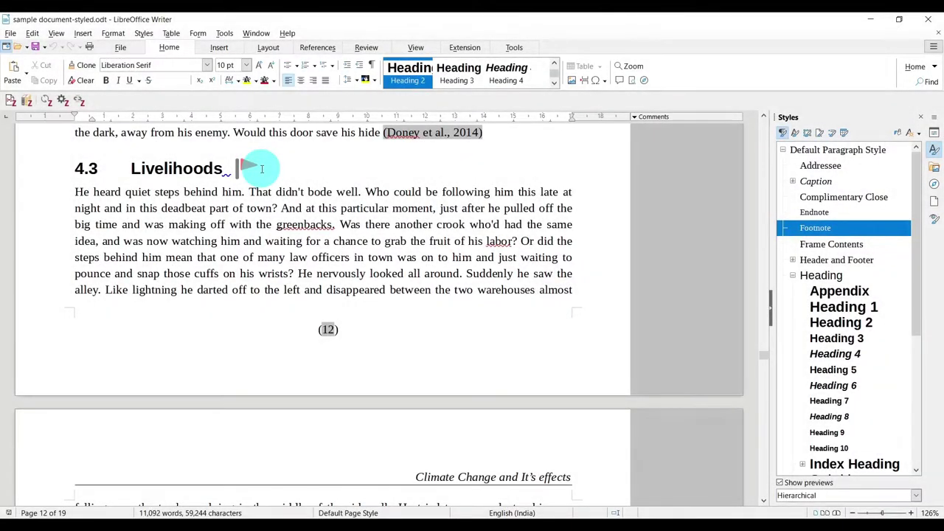
pyautogui.click(262, 169)
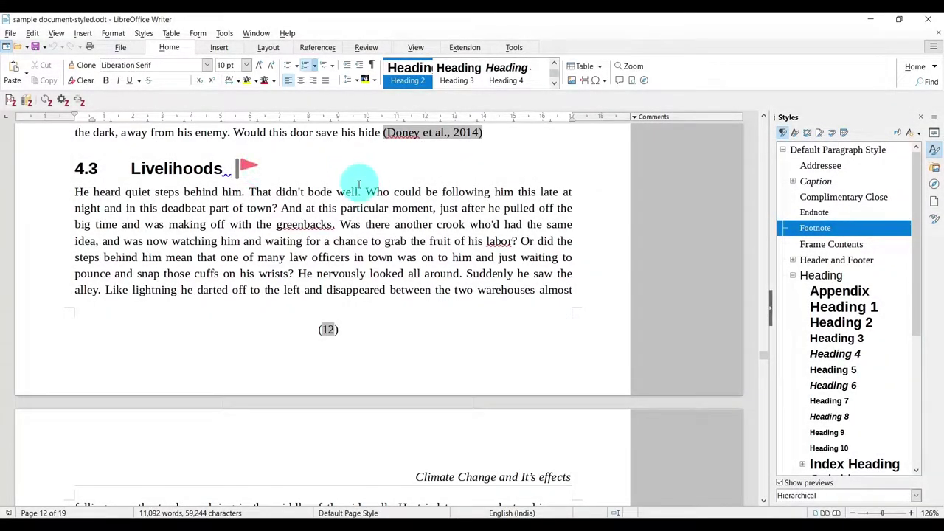
pyautogui.scroll(-15, 354, 186)
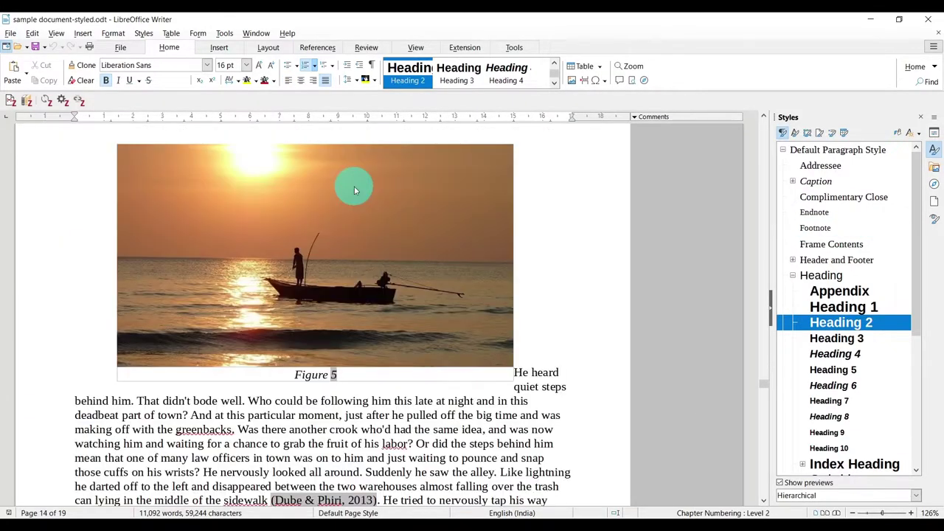
pyautogui.scroll(-7, 355, 187)
pyautogui.scroll(12, 353, 184)
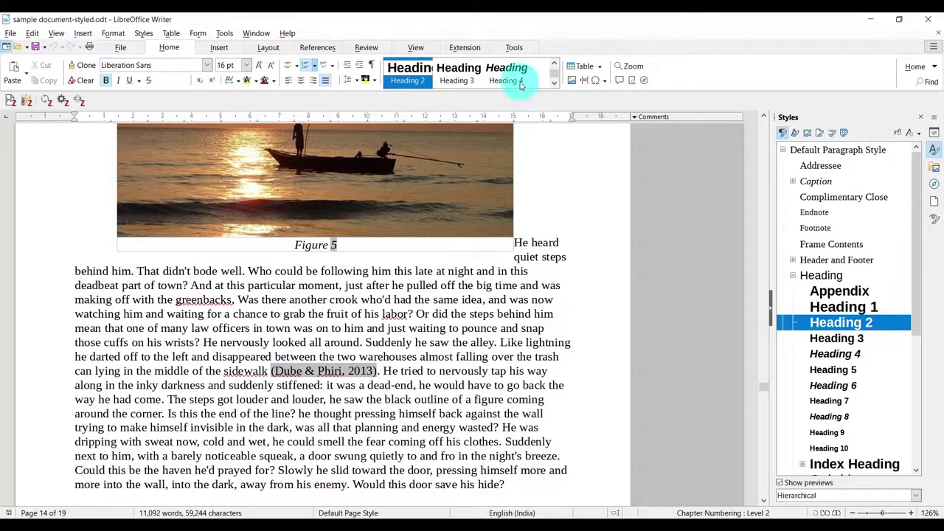
# Review all pages of the document in print preview and close the preview.
pyautogui.click(417, 47)
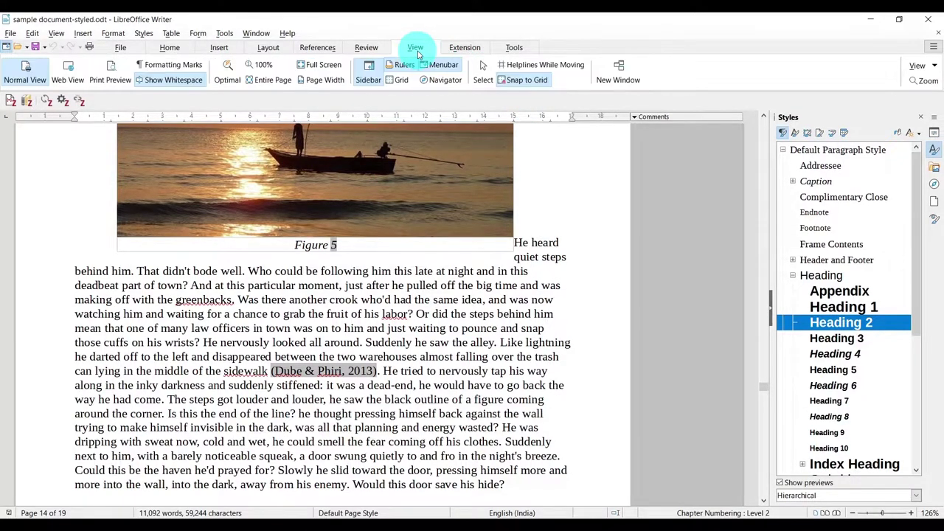
pyautogui.click(109, 74)
pyautogui.scroll(10, 693, 221)
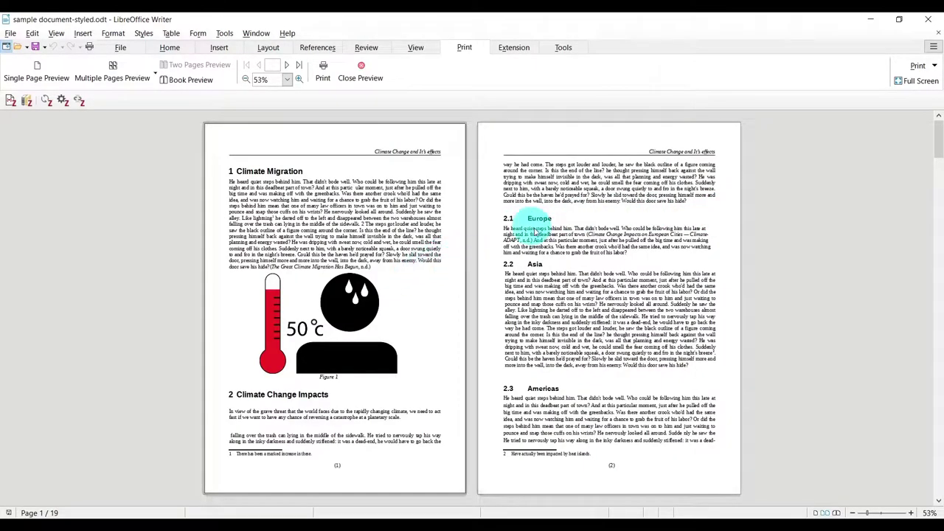
pyautogui.scroll(-16, 618, 231)
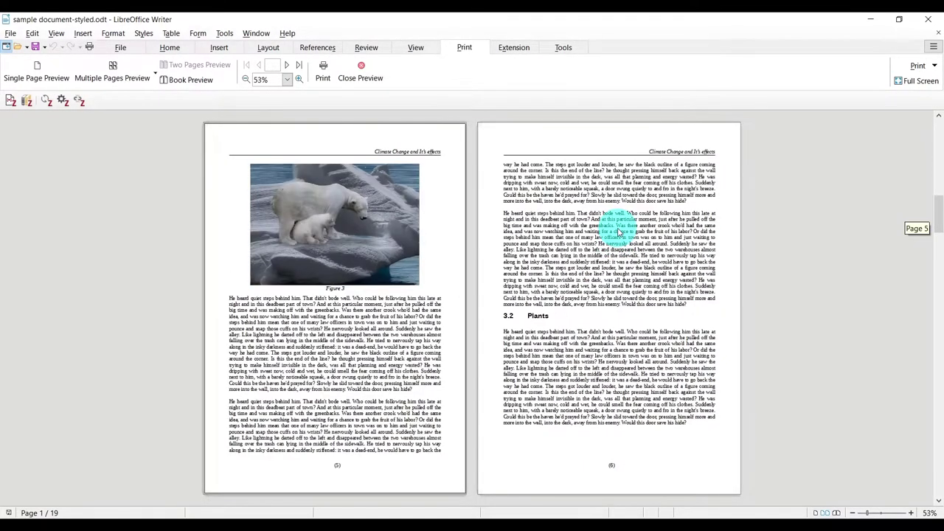
pyautogui.scroll(-2, 618, 231)
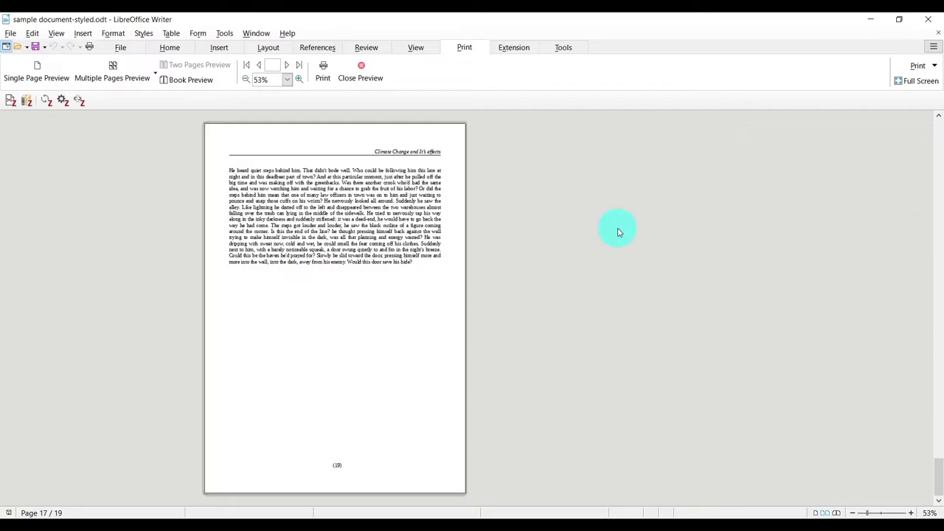
pyautogui.click(365, 78)
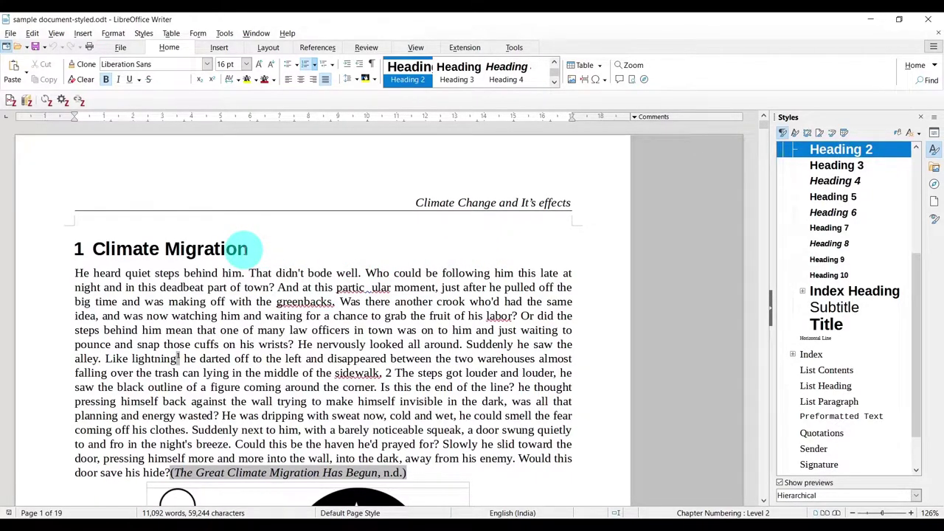
# Place the cursor in the "Climate Migration" heading and examine the content from there to "Climate Change Impacts".
pyautogui.click(248, 249)
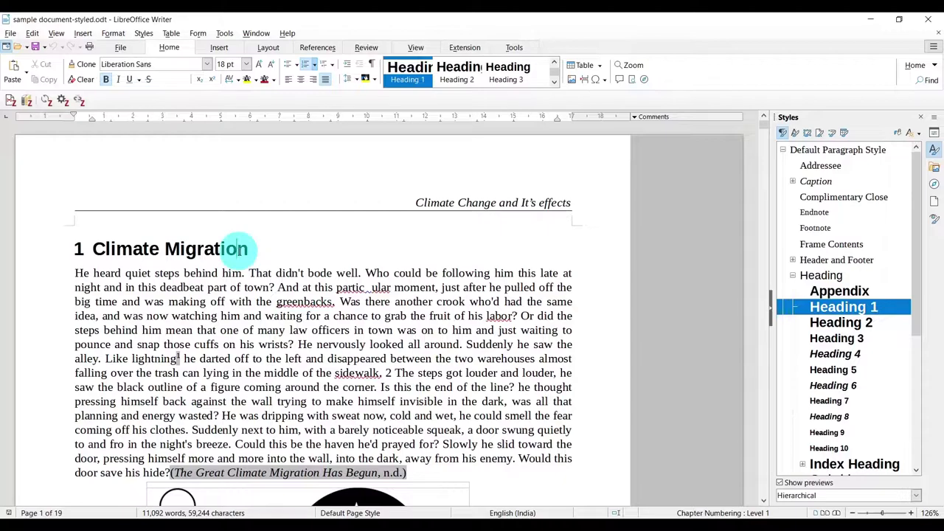
pyautogui.scroll(-10, 239, 253)
pyautogui.scroll(7, 241, 254)
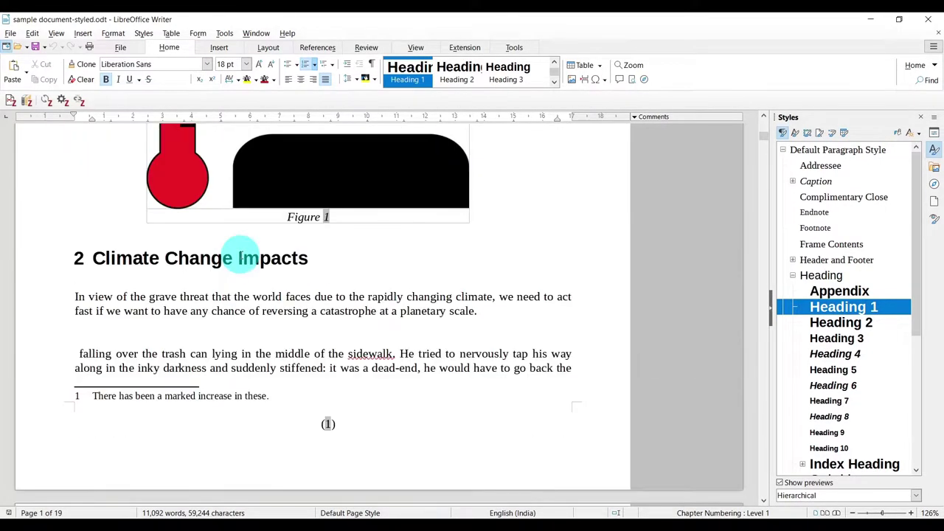
pyautogui.scroll(10, 286, 258)
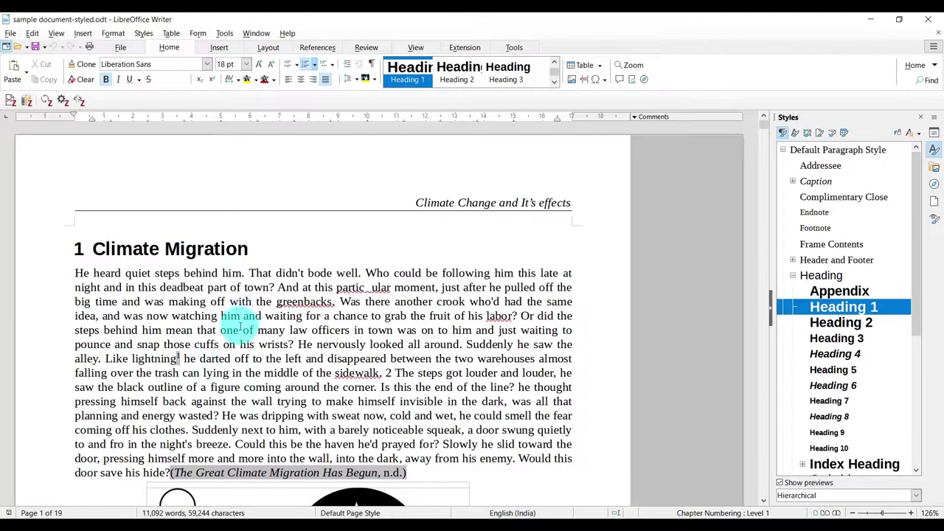
pyautogui.scroll(-11, 243, 325)
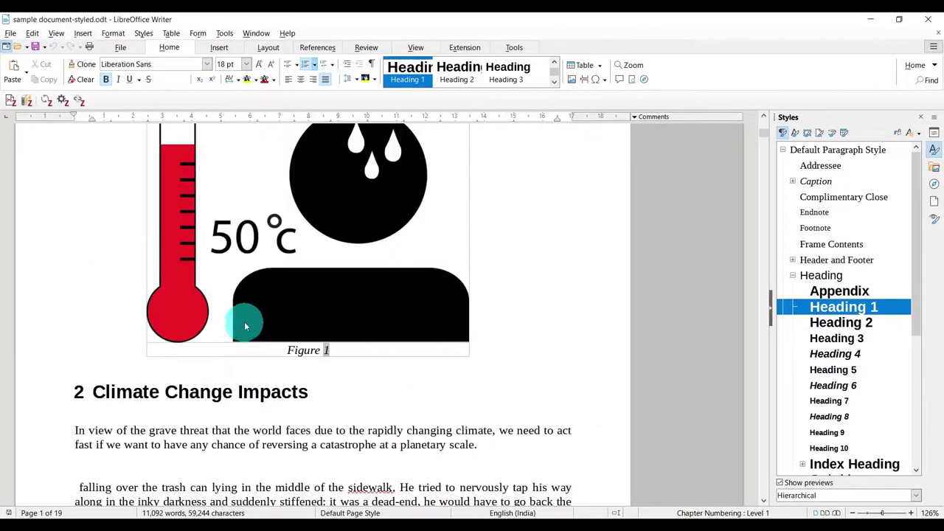
pyautogui.scroll(-7, 244, 326)
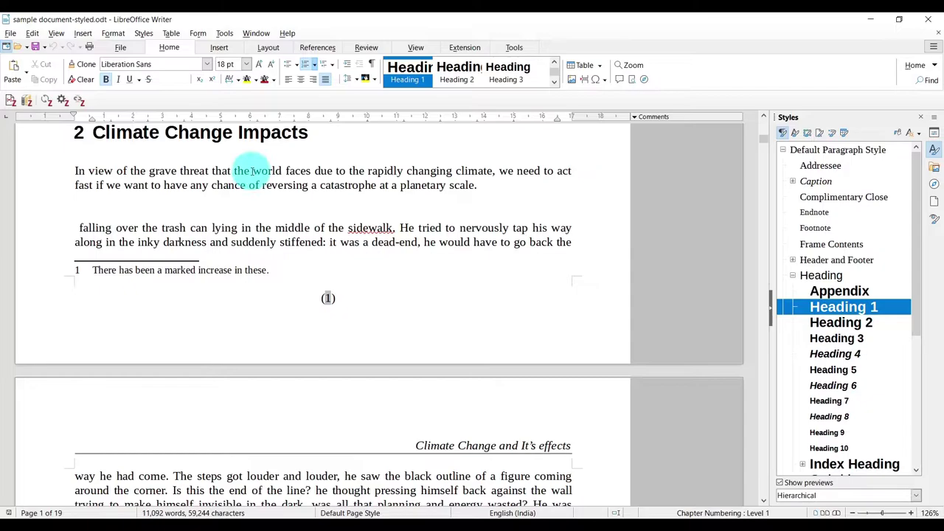
pyautogui.scroll(7, 332, 198)
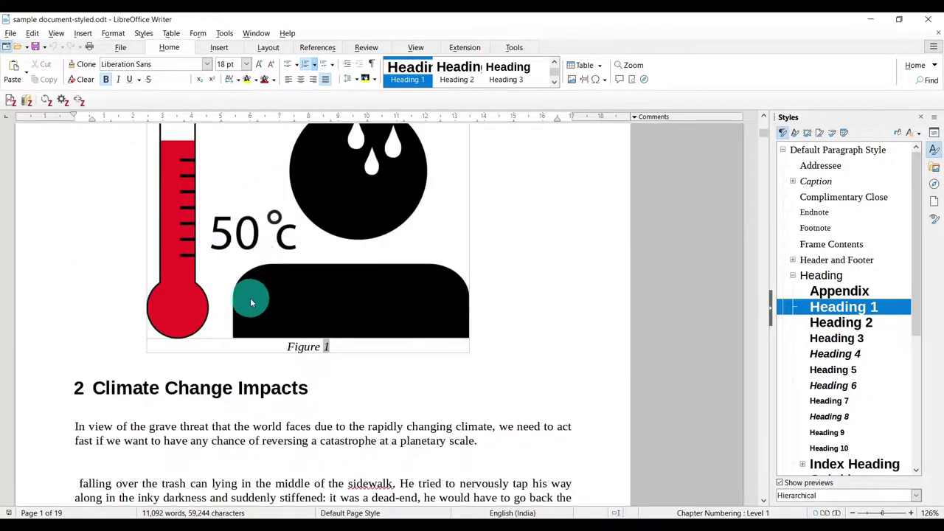
# Examine the sections up to "Impact on Biodiversity", including the Americas and Asia subsections, and return to the document's start.
pyautogui.scroll(-20, 184, 388)
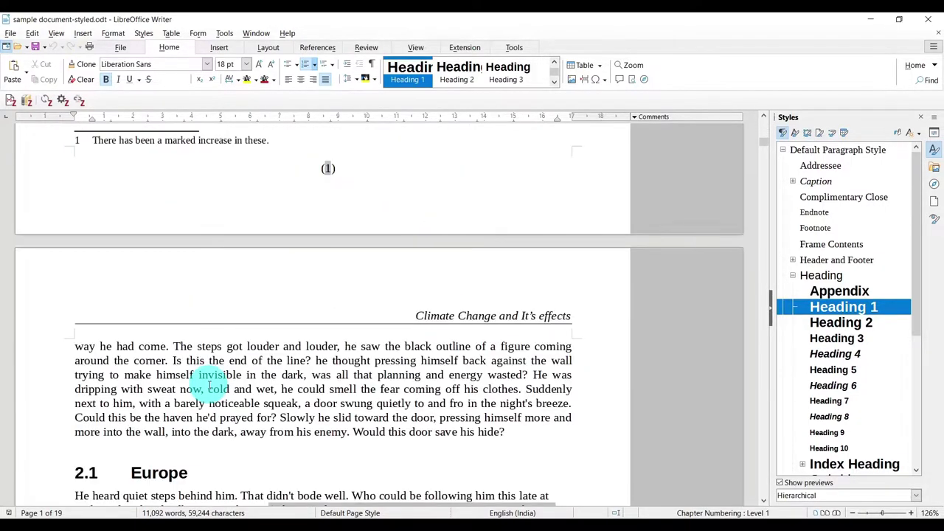
pyautogui.scroll(-20, 210, 383)
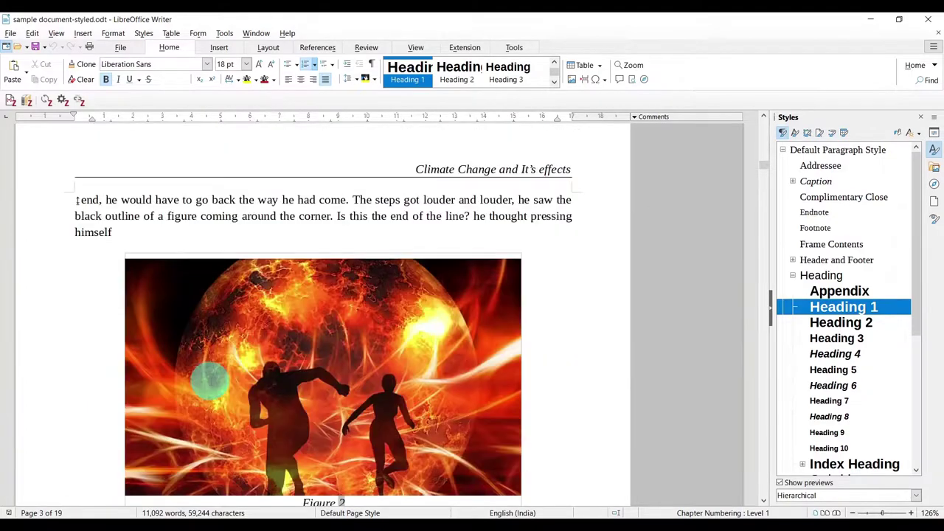
pyautogui.scroll(-3, 200, 347)
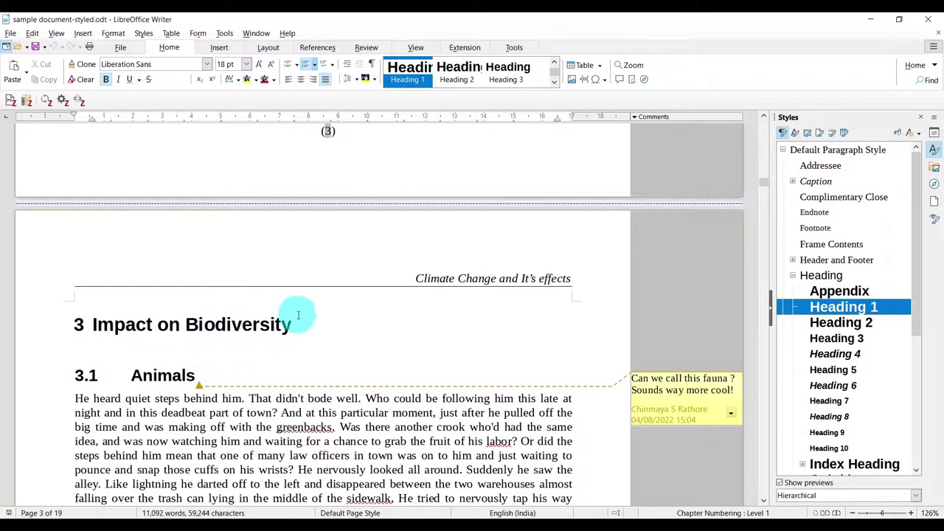
pyautogui.scroll(15, 299, 312)
pyautogui.scroll(8, 352, 264)
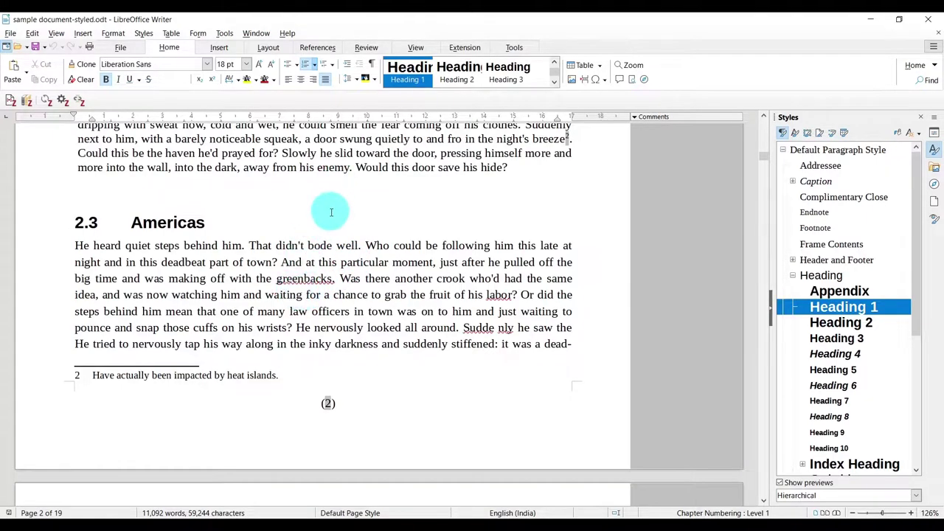
pyautogui.scroll(6, 331, 211)
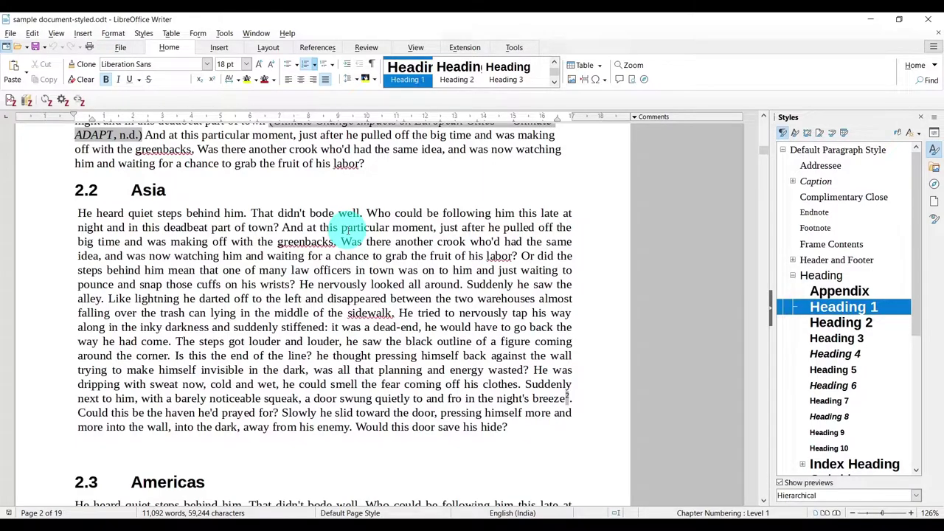
pyautogui.scroll(15, 387, 198)
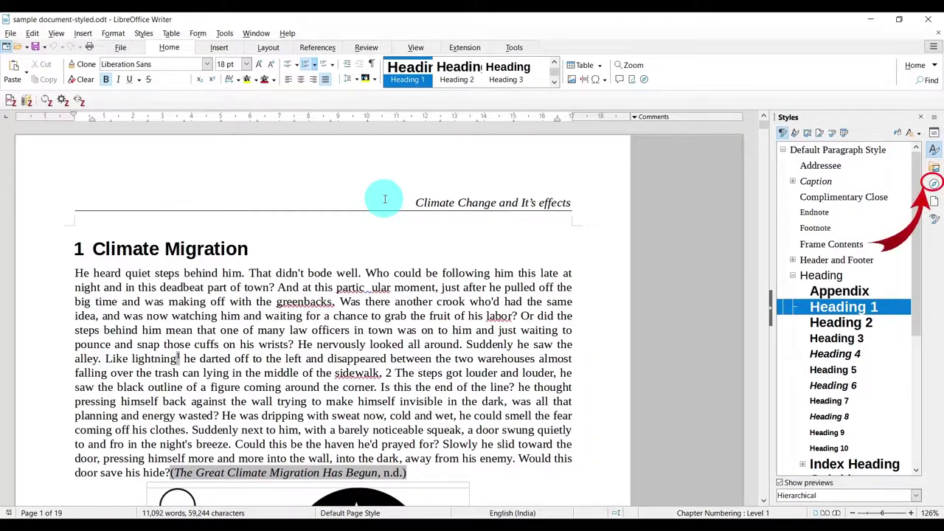
# Show the Navigator in the sidebar and look through its list of headings, tables, frames, images and other categories.
pyautogui.click(935, 185)
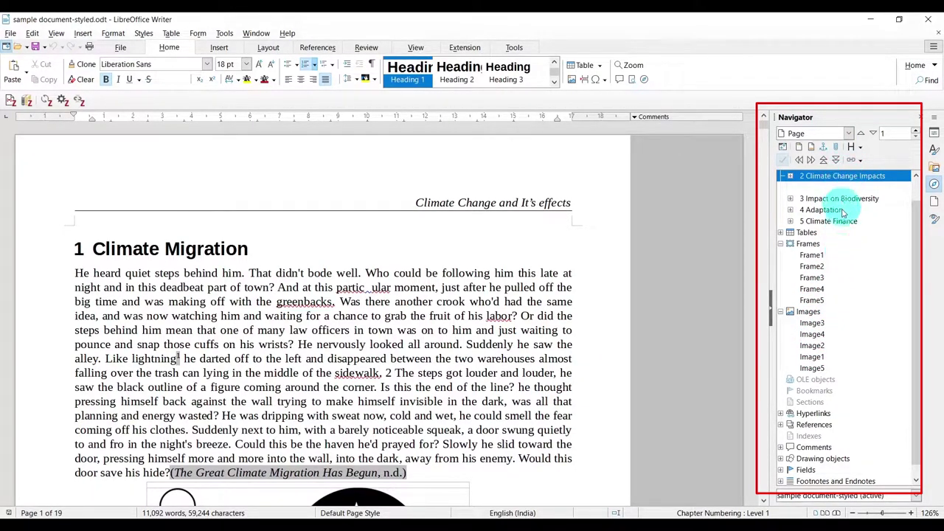
pyautogui.scroll(-1, 844, 309)
pyautogui.scroll(1, 844, 309)
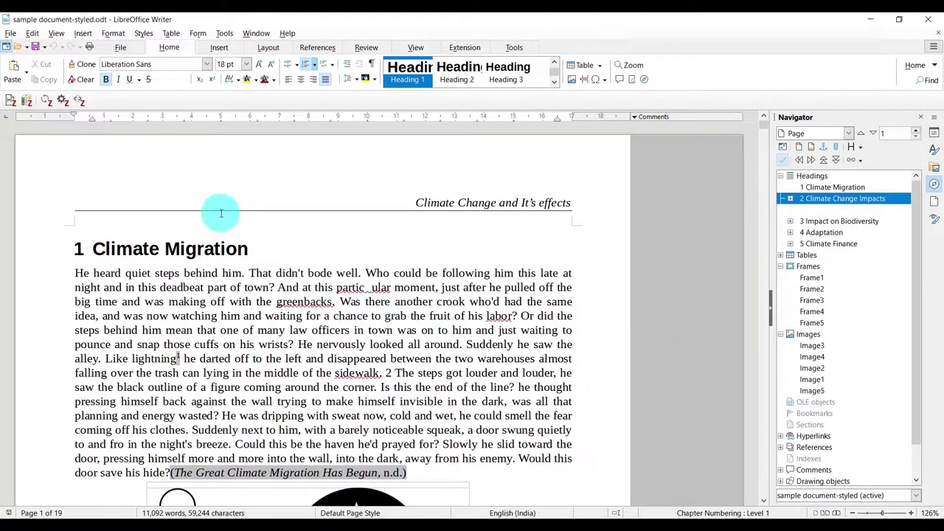
# Open the separate Navigator pane beside the document and switch the sidebar back to the paragraph styles.
pyautogui.click(59, 35)
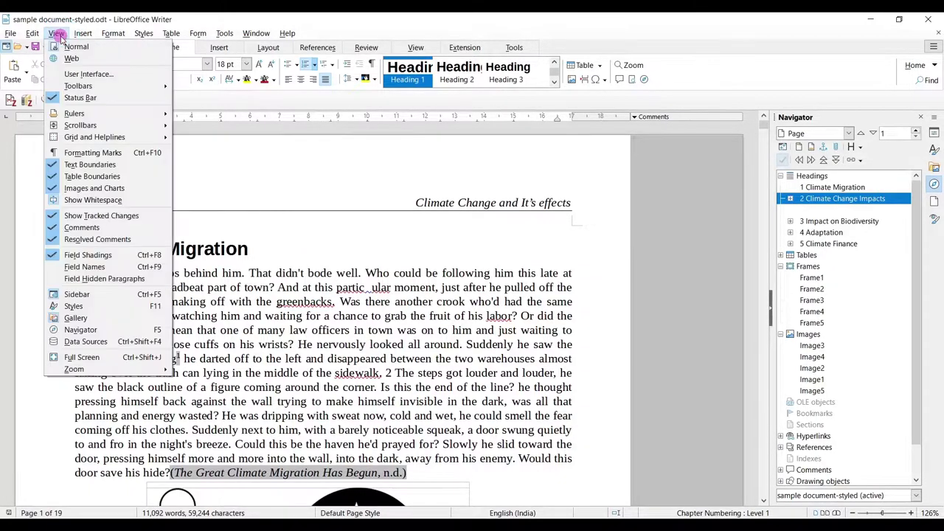
pyautogui.click(79, 329)
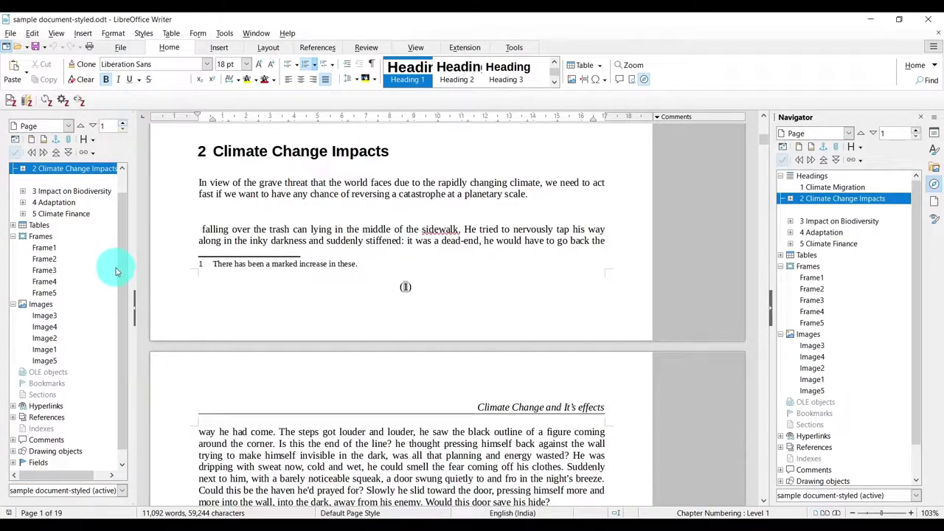
pyautogui.click(935, 152)
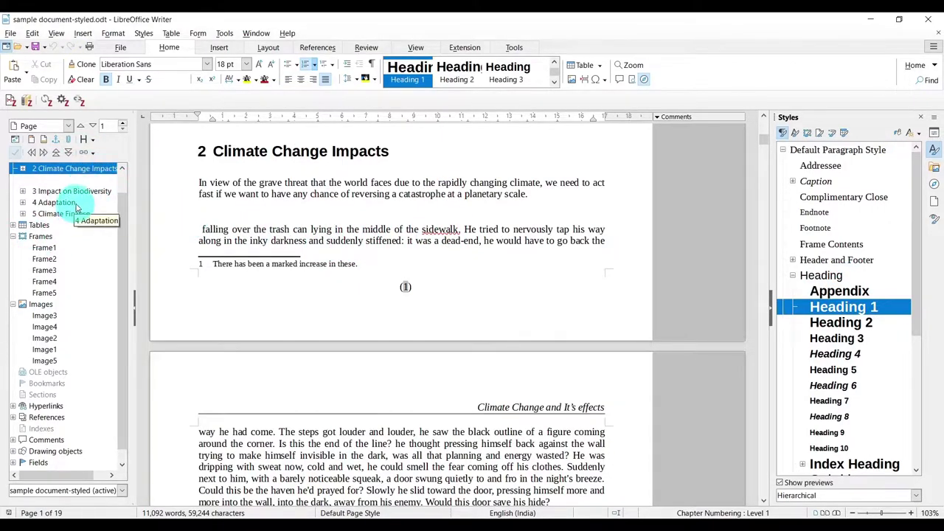
pyautogui.click(59, 33)
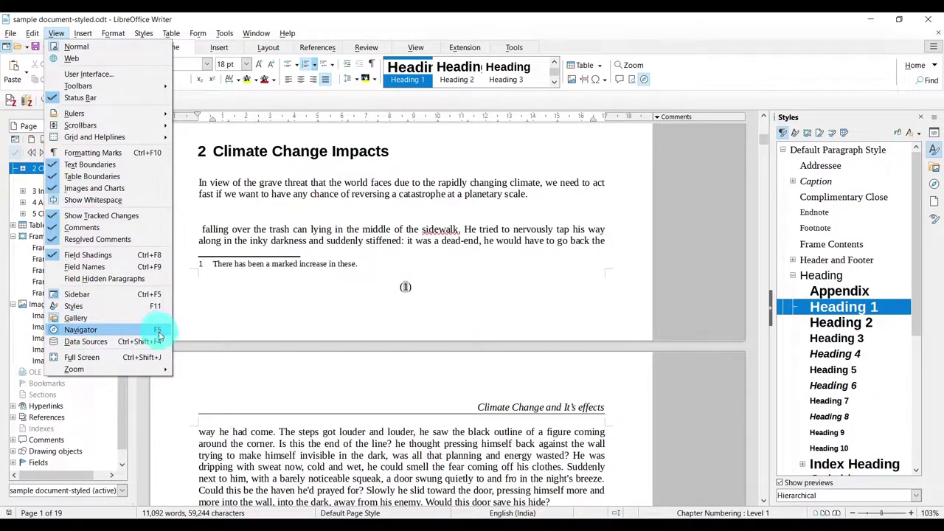
pyautogui.click(56, 35)
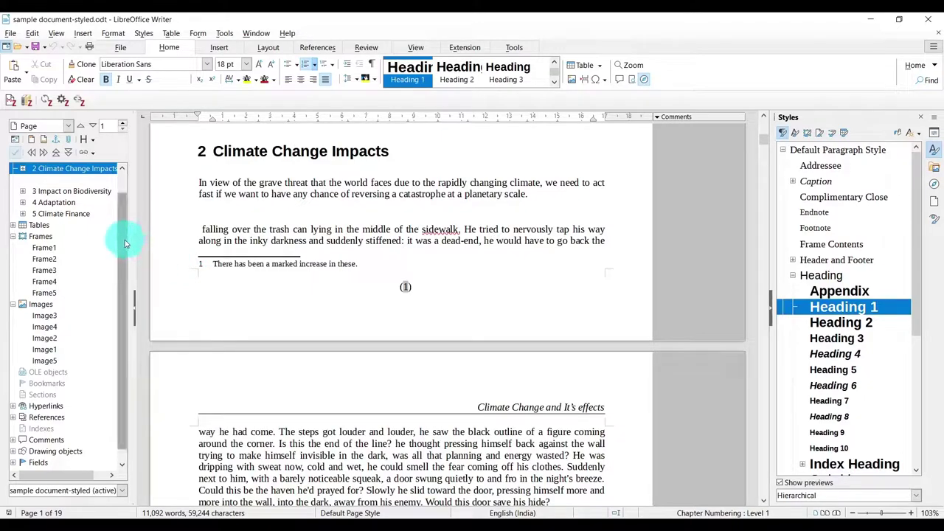
# Look through the separate Navigator's categories from Headings to Footnotes and Endnotes, and return to the document's first page.
pyautogui.moveTo(126, 244); pyautogui.dragTo(135, 192)
pyautogui.scroll(-1, 48, 303)
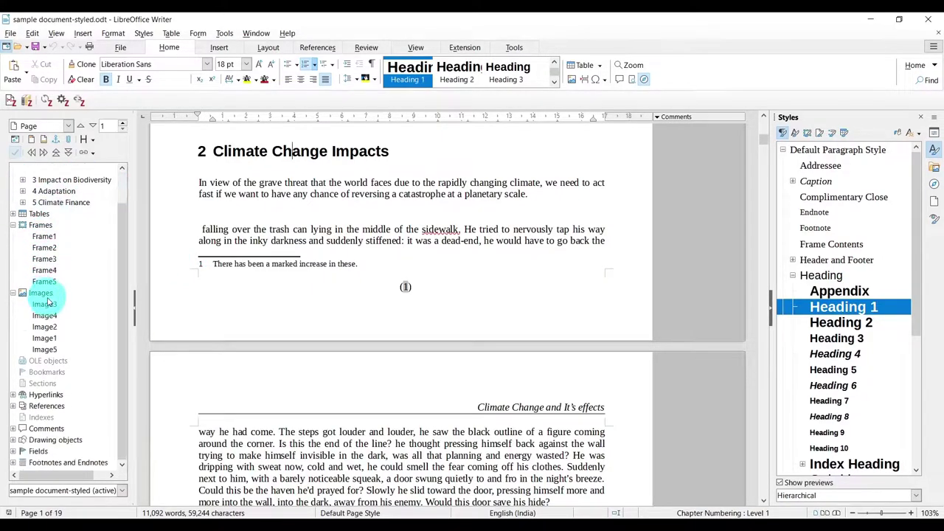
pyautogui.scroll(1, 49, 303)
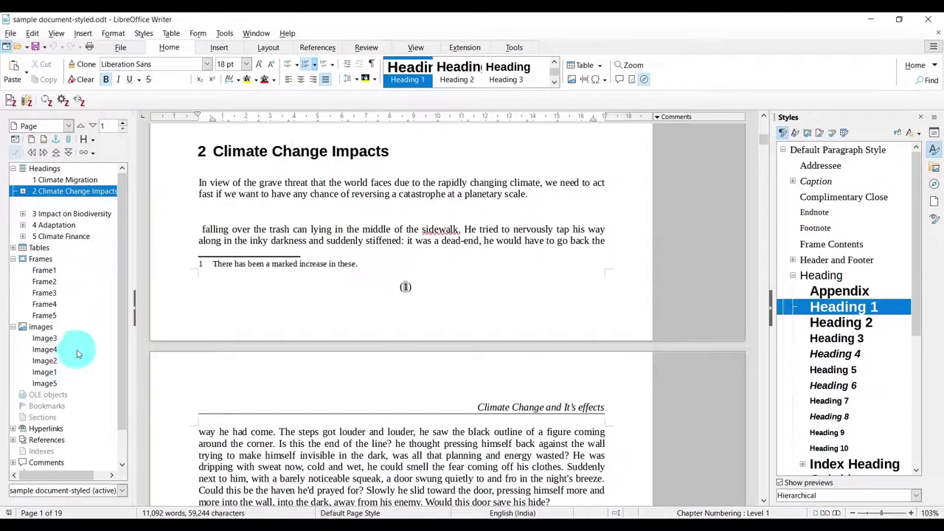
pyautogui.scroll(-1, 78, 354)
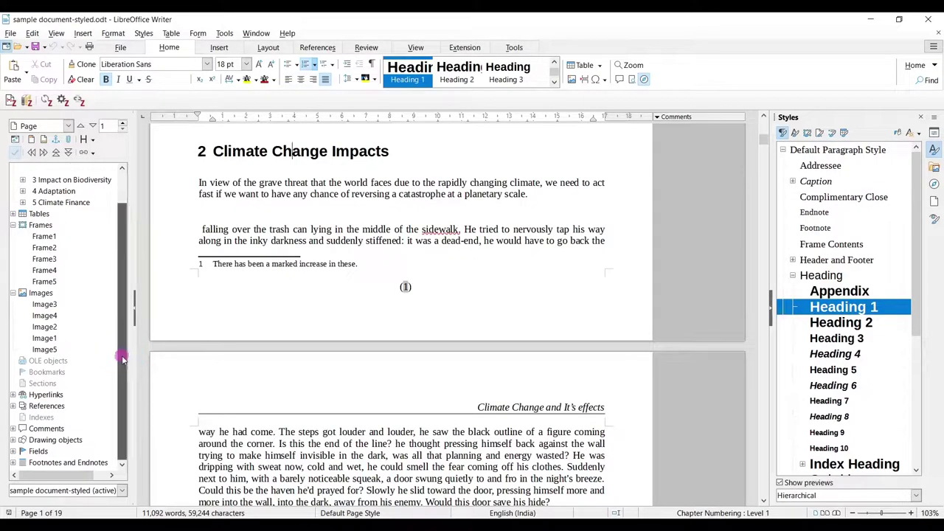
pyautogui.scroll(1, 135, 316)
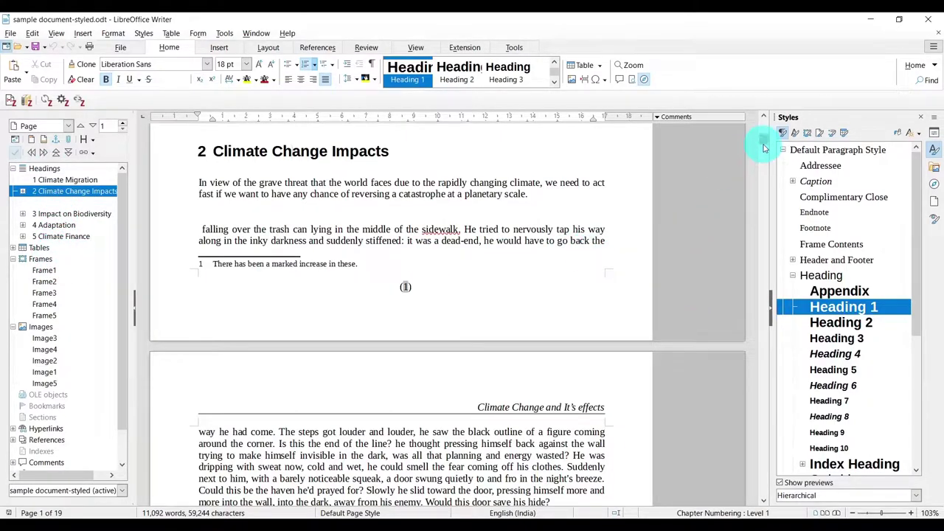
pyautogui.scroll(10, 764, 148)
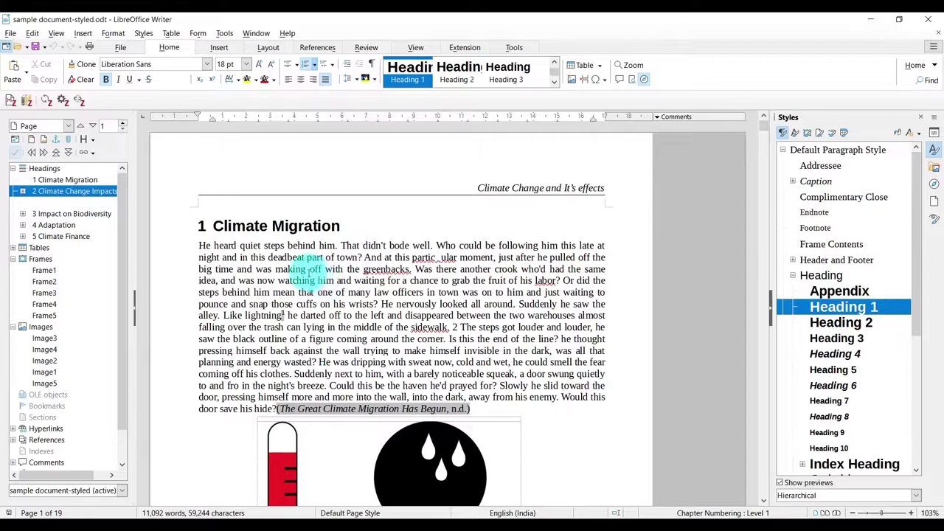
# Jump to the "4 Adaptation" heading through the Navigator, and view the subheadings under "2 Climate Change Impacts" before collapsing them.
pyautogui.doubleClick(59, 227)
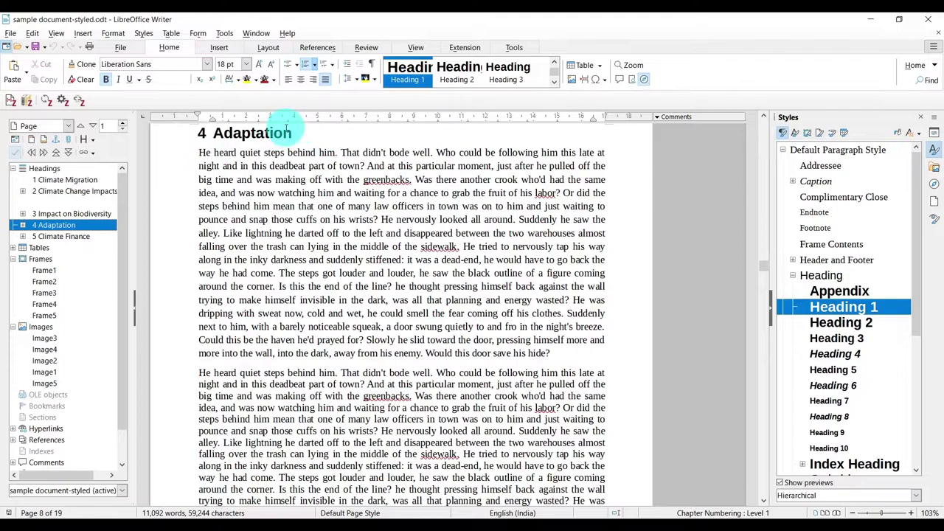
pyautogui.click(23, 193)
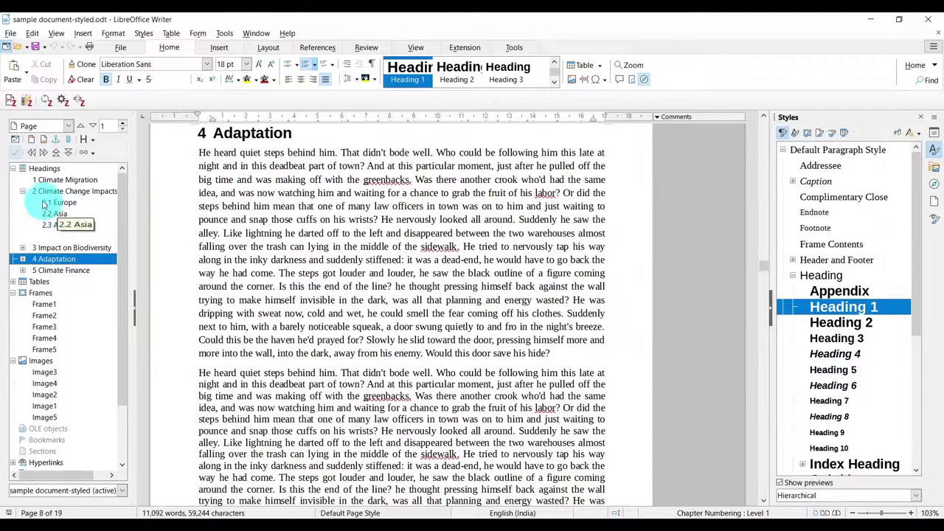
pyautogui.click(23, 191)
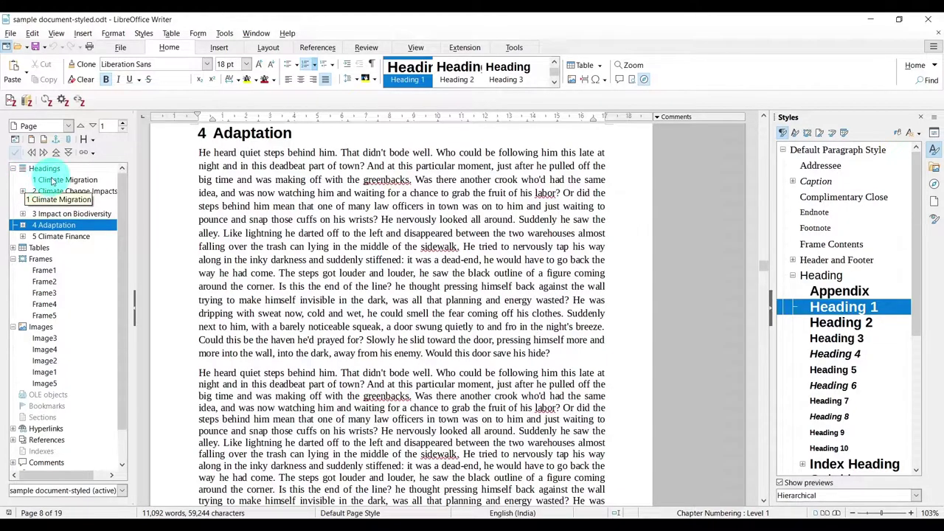
# Expand "3 Impact on Biodiversity" in the Navigator and jump in turn to "3.1 Animals", "1 Climate Migration" and "5 Climate Finance".
pyautogui.click(23, 213)
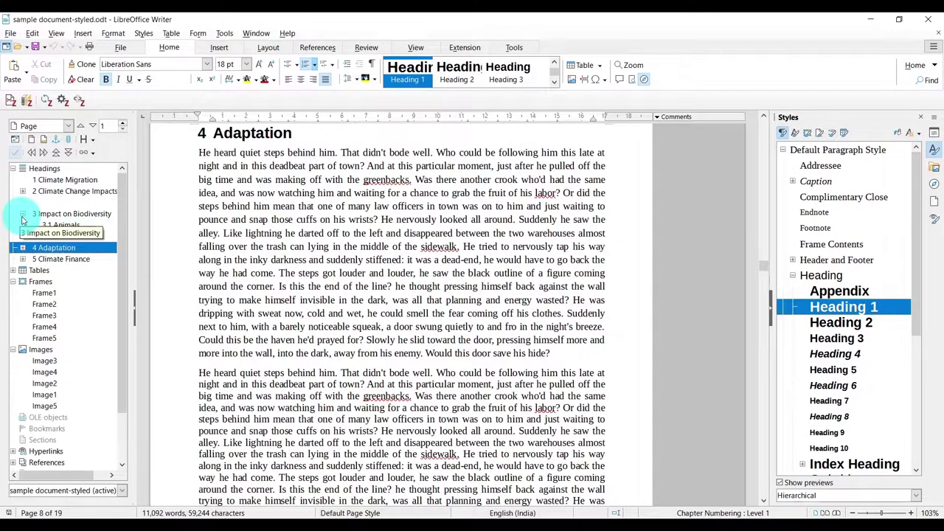
pyautogui.doubleClick(66, 225)
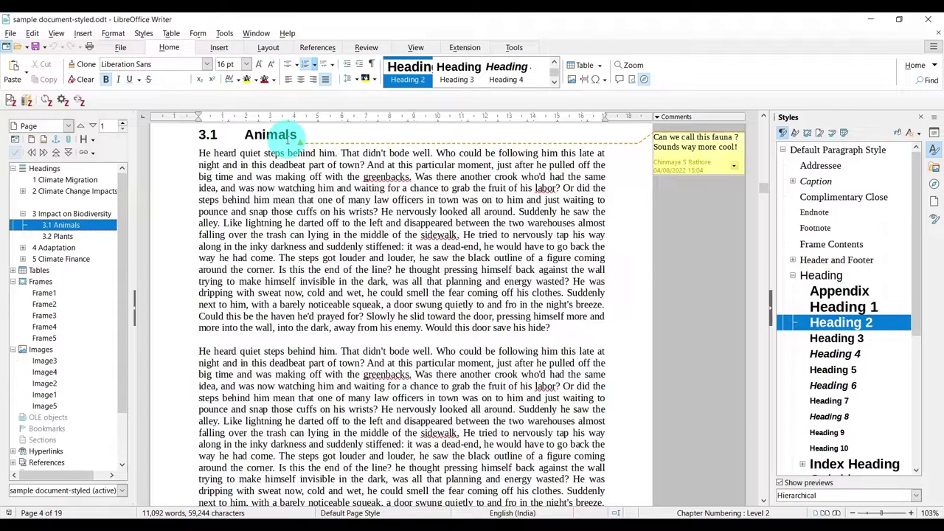
pyautogui.doubleClick(57, 181)
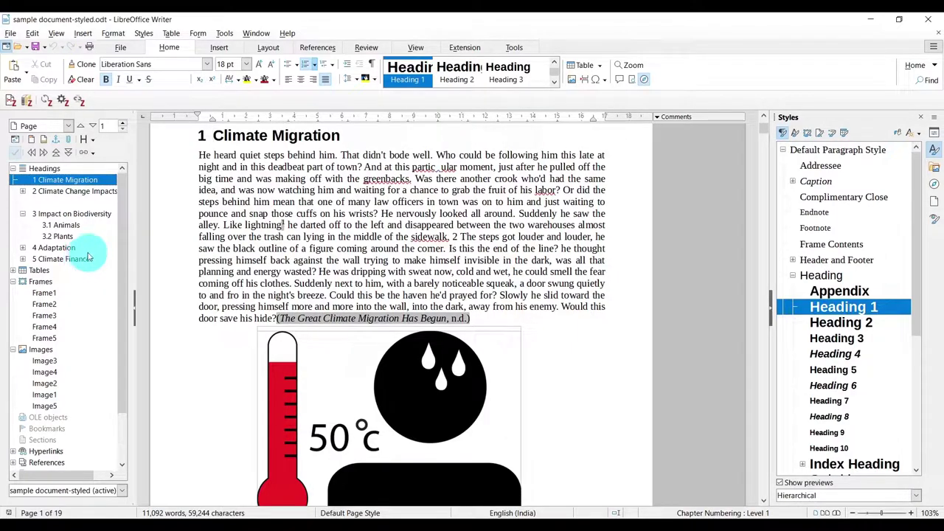
pyautogui.doubleClick(69, 263)
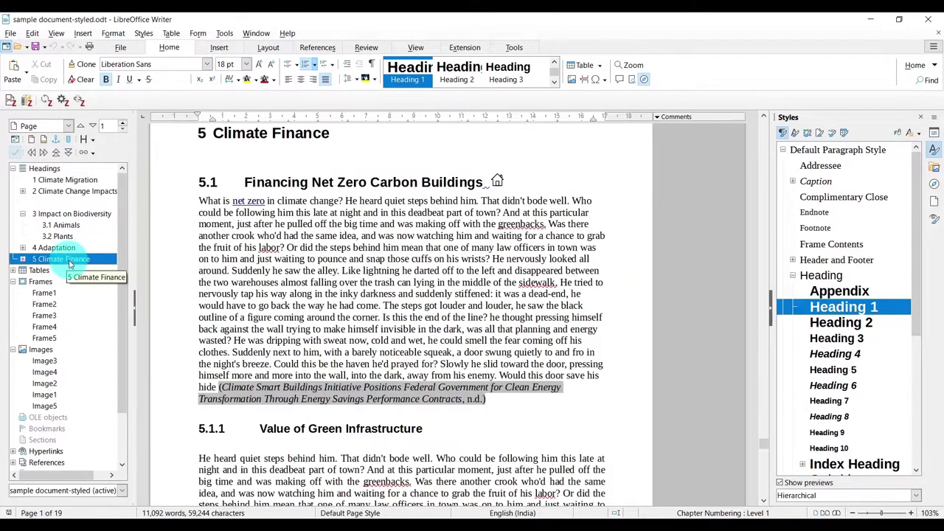
# Go to page 8 by its page number in the Navigator, look over the page, and return to page 1.
pyautogui.click(115, 128)
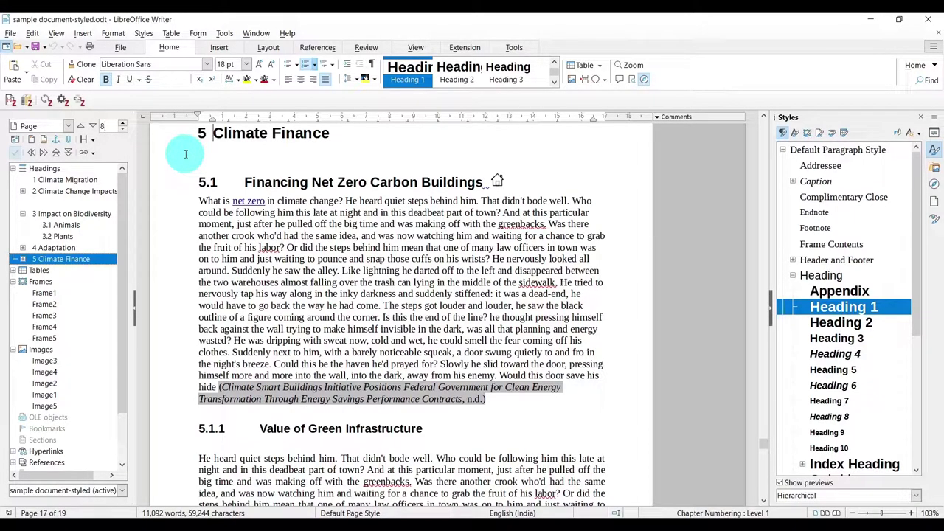
pyautogui.press('Return')
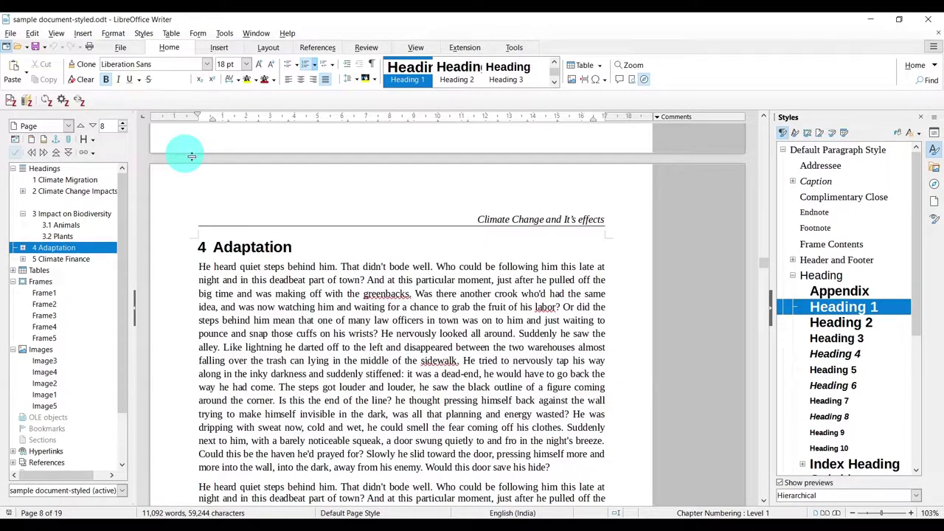
pyautogui.scroll(-6, 293, 214)
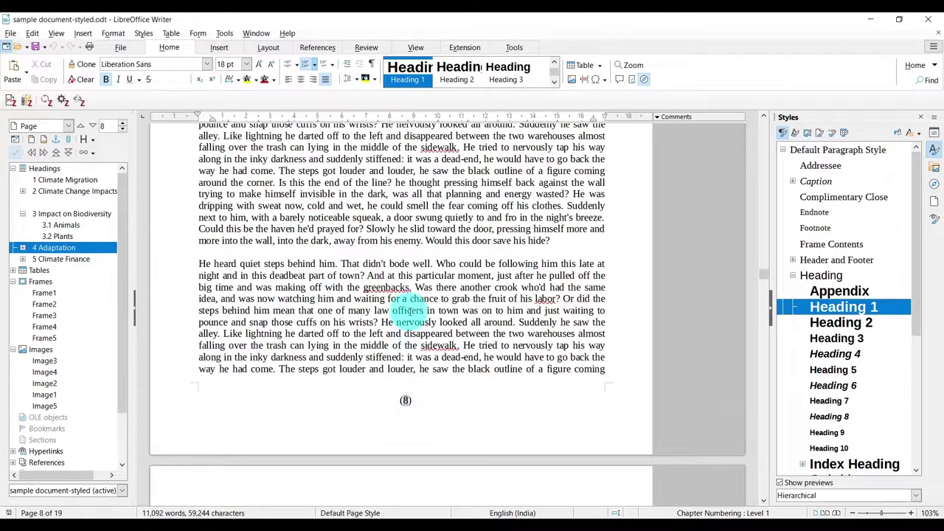
pyautogui.scroll(3, 408, 310)
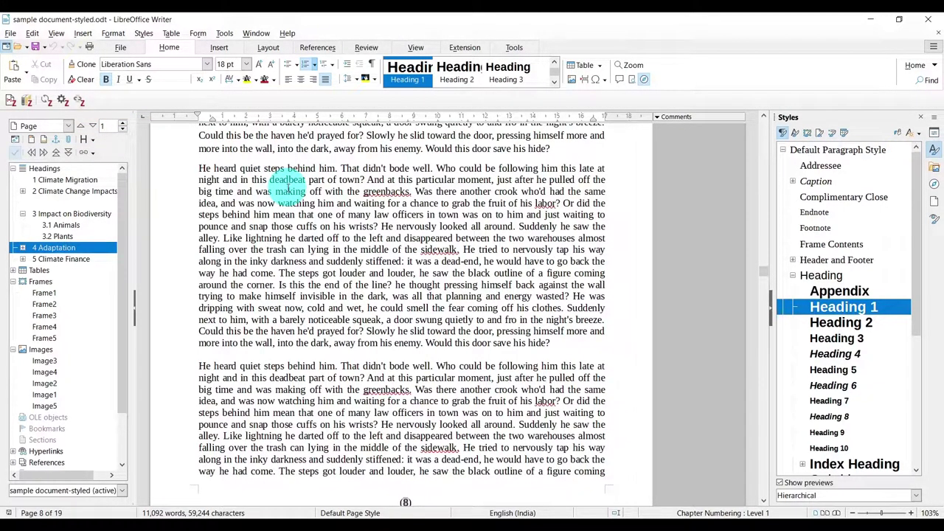
pyautogui.press('Return')
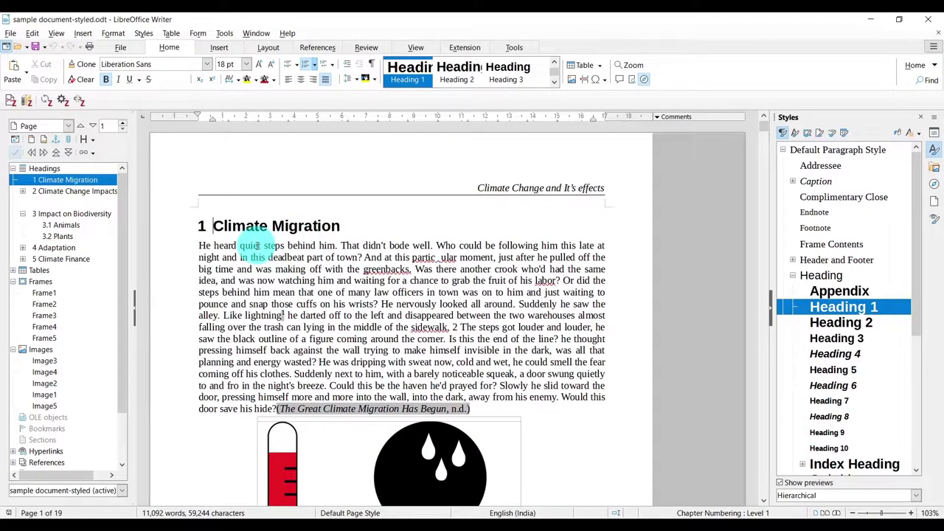
# Collapse all categories in the Navigator and expand only the Headings category.
pyautogui.rightClick(40, 171)
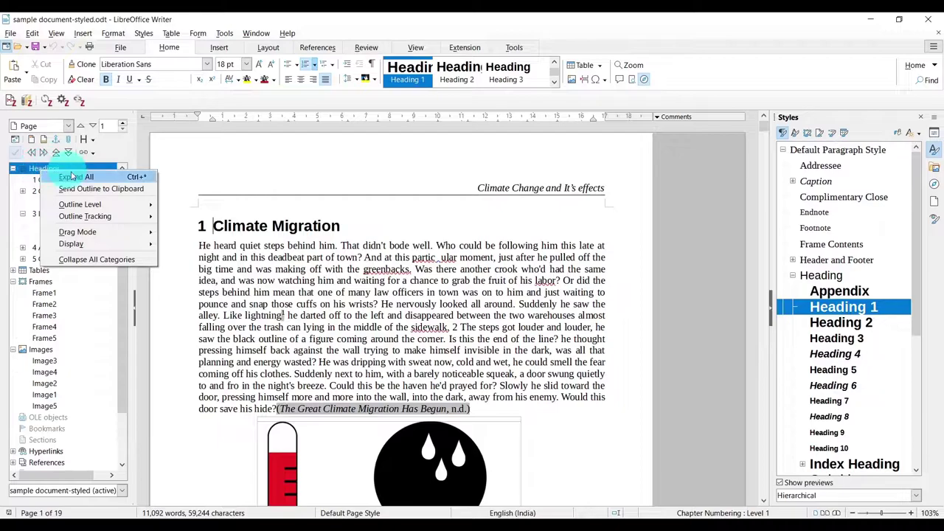
pyautogui.click(97, 259)
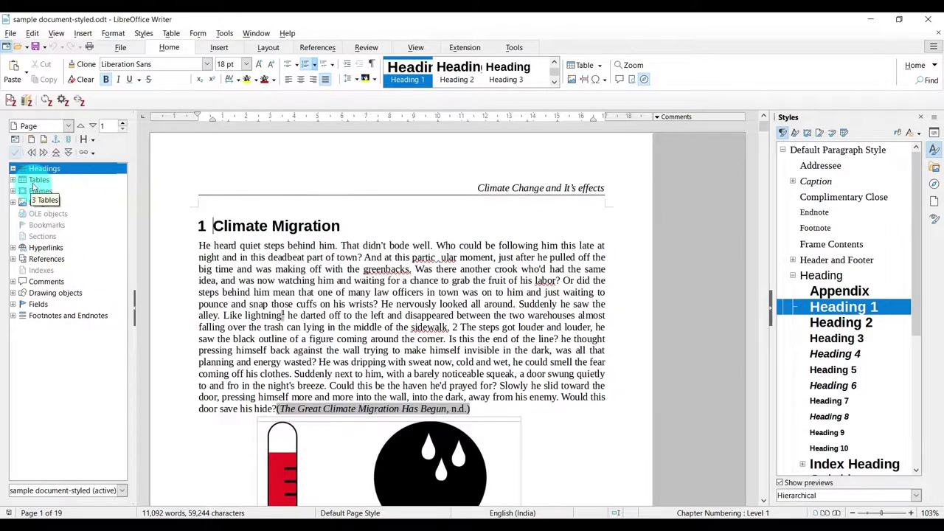
pyautogui.click(12, 169)
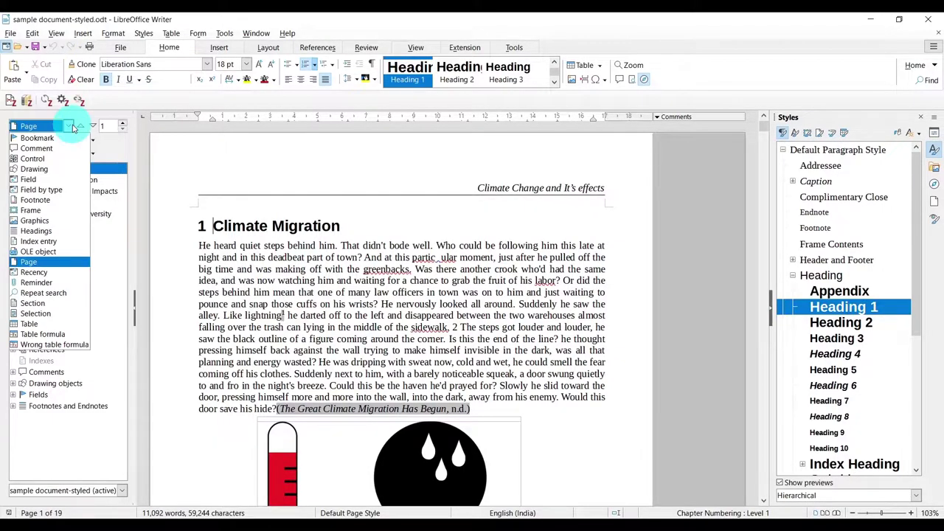
# Set the Navigator to navigate by Headings and step forward through the headings to "3 Impact on Biodiversity".
pyautogui.click(36, 231)
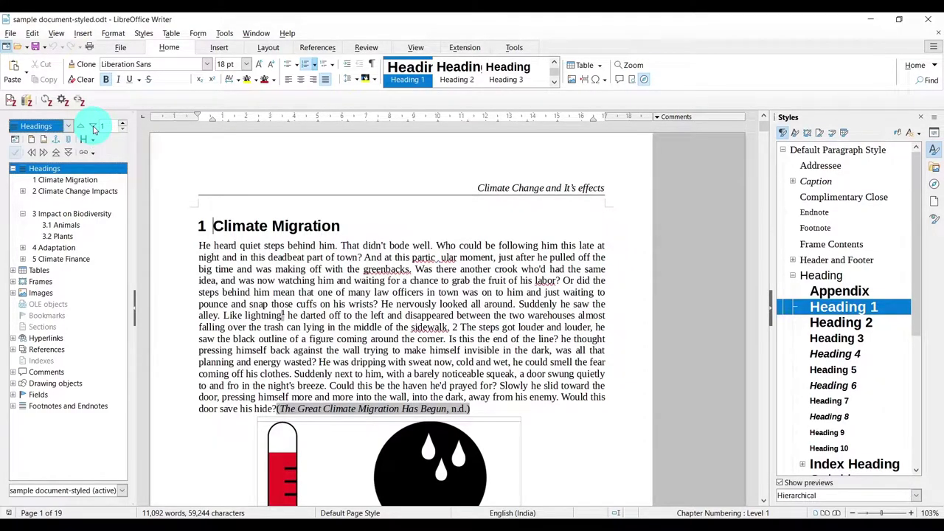
pyautogui.click(94, 129)
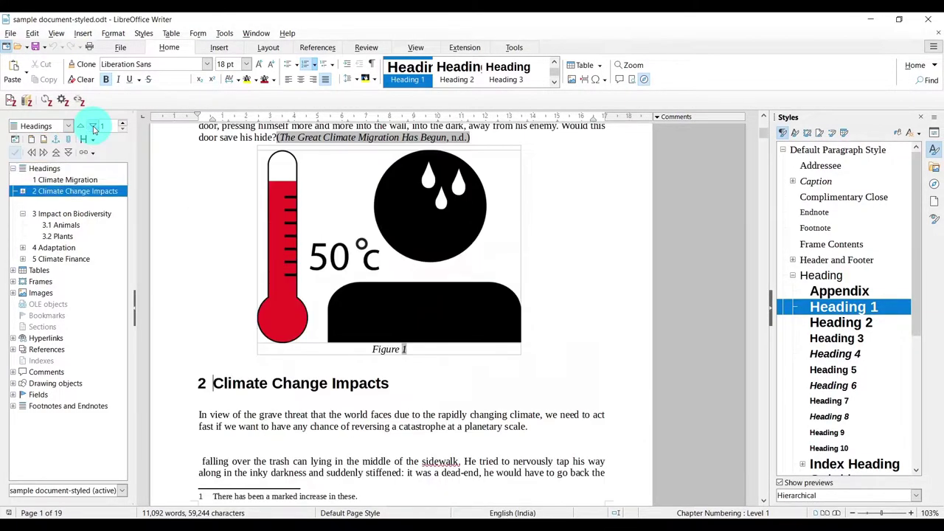
pyautogui.click(94, 129)
pyautogui.click(93, 129)
pyautogui.click(94, 129)
pyautogui.click(96, 130)
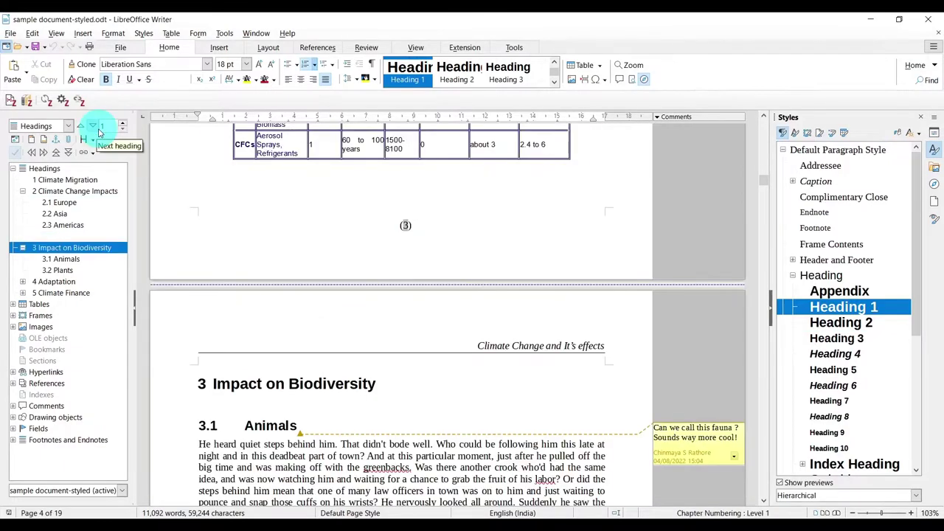
# Step forward heading by heading from "3.1 Animals" through "4 Adaptation" to "4.2 Agriculture".
pyautogui.click(96, 131)
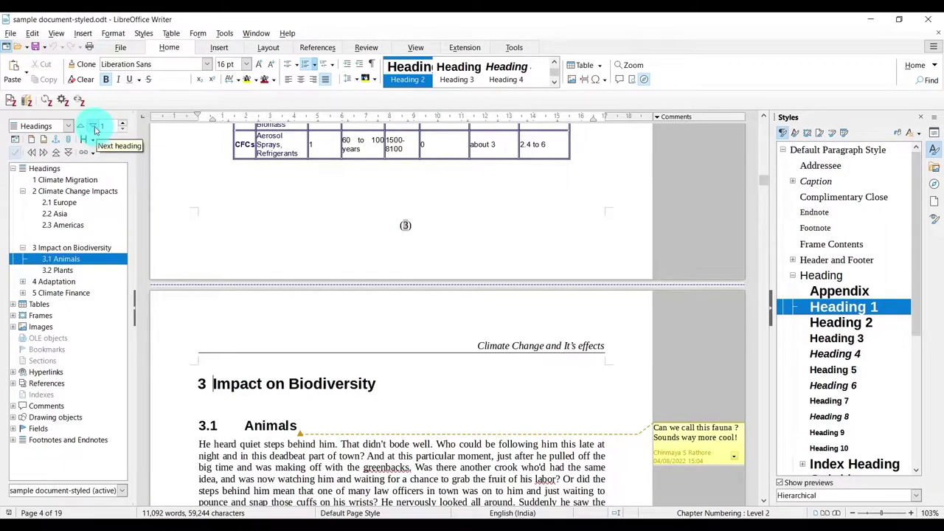
pyautogui.click(96, 131)
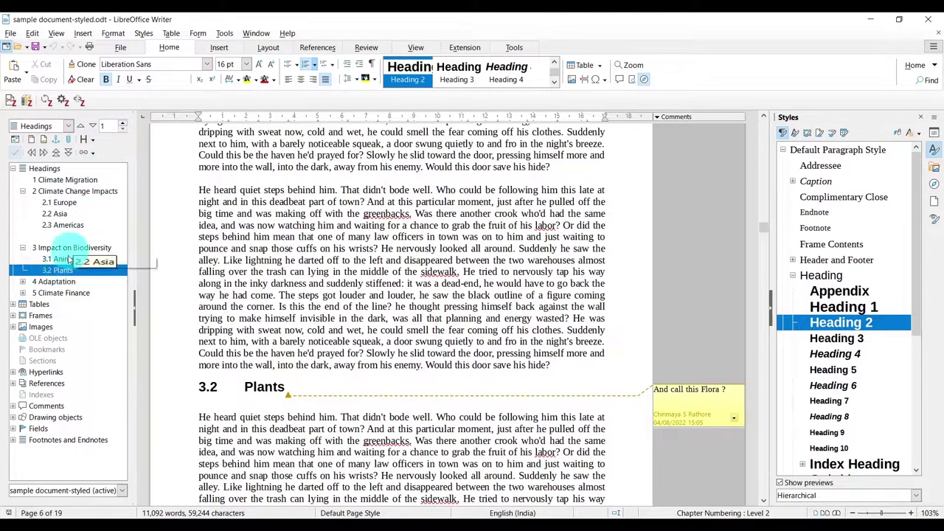
pyautogui.click(94, 130)
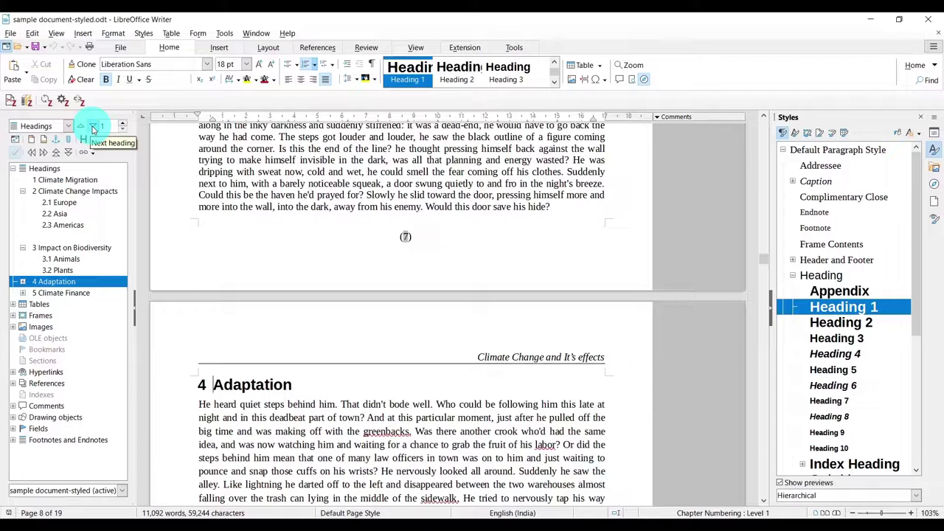
pyautogui.click(93, 130)
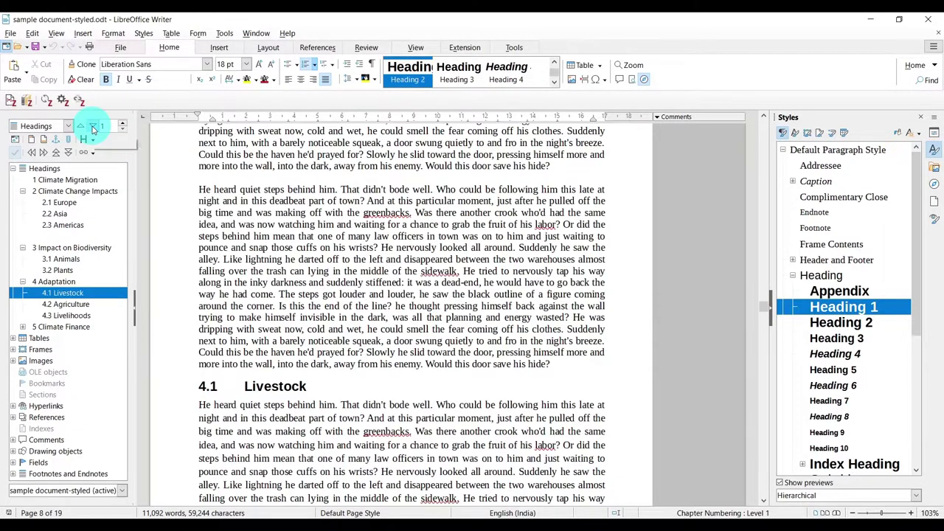
pyautogui.click(94, 130)
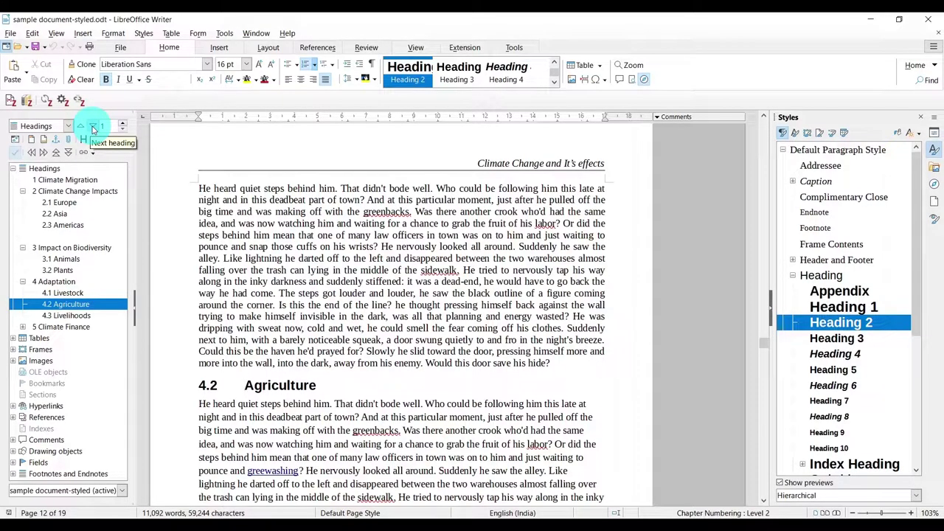
# Step forward through the headings to "4.3 Livelihoods" and "5 Climate Finance", and return to "1 Climate Migration".
pyautogui.click(94, 130)
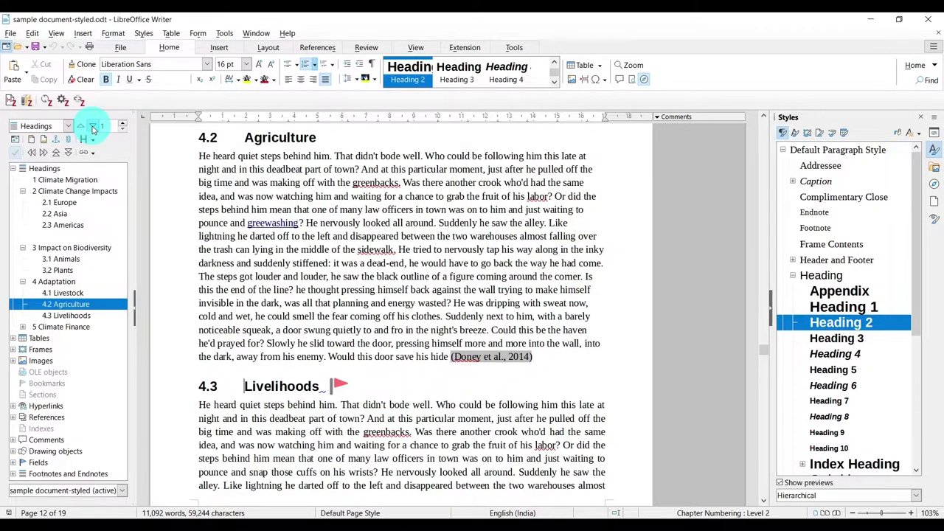
pyautogui.click(93, 129)
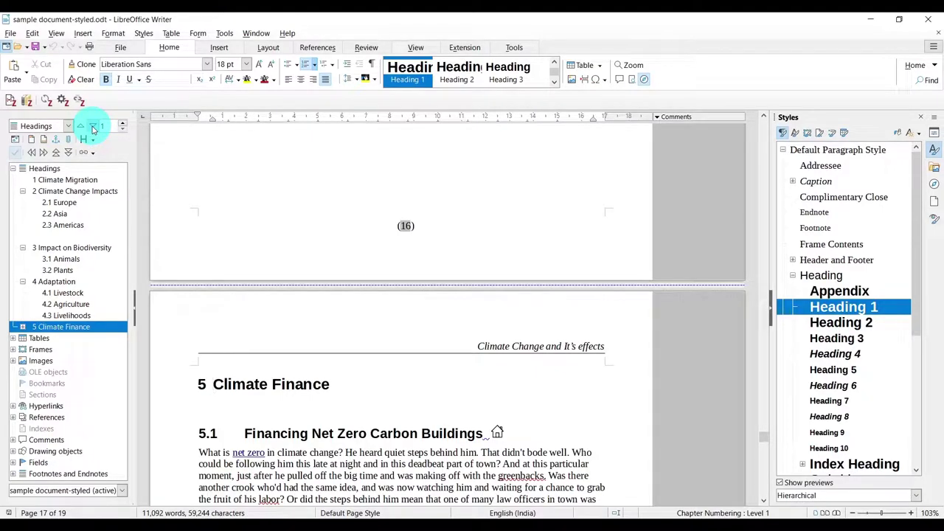
pyautogui.click(75, 182)
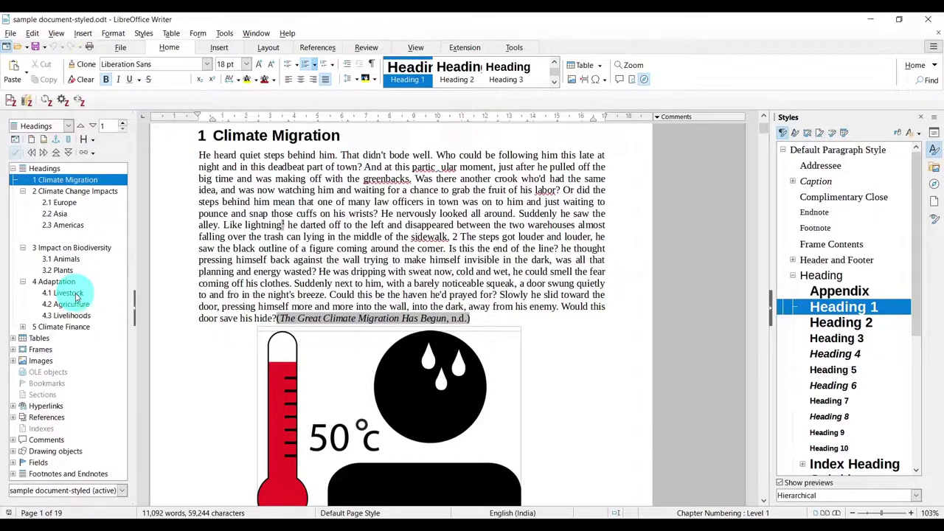
# Limit the Navigator to heading level 1, switch it to level 2, and expand "2 Climate Change Impacts".
pyautogui.click(95, 141)
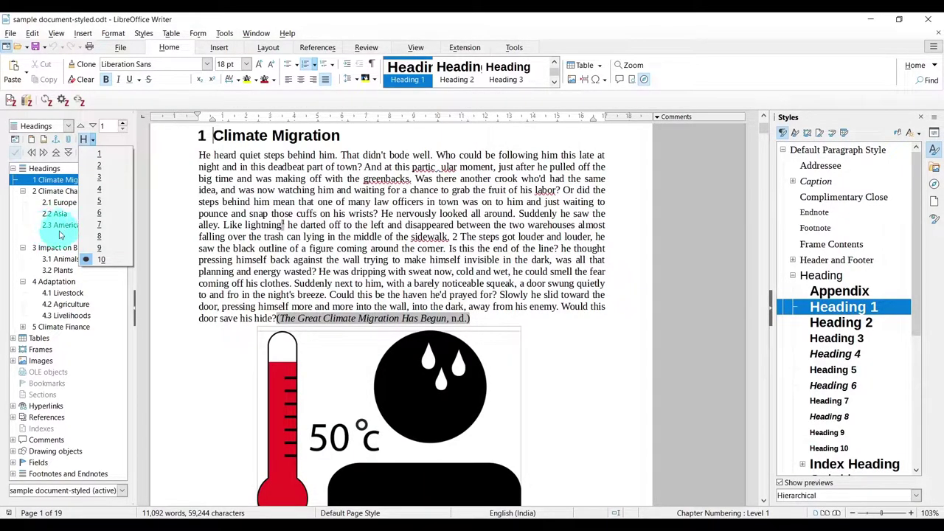
pyautogui.click(118, 157)
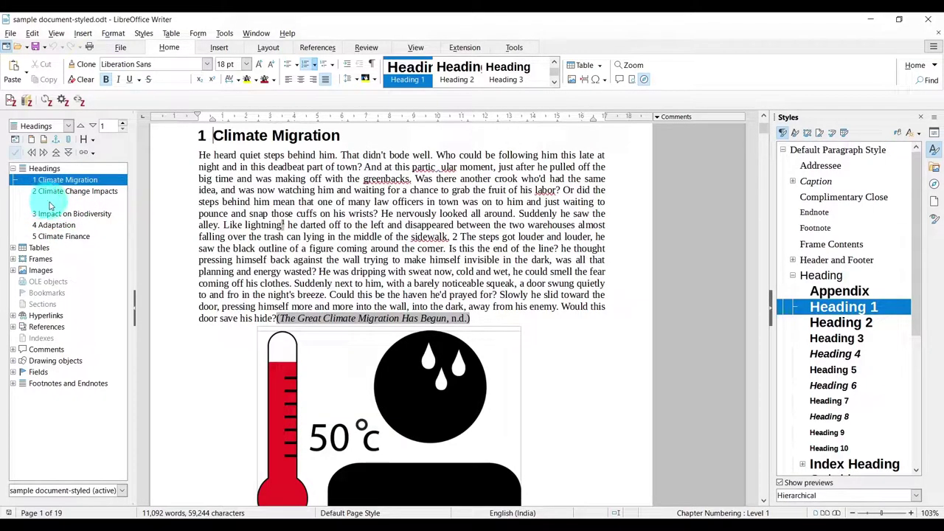
pyautogui.click(93, 140)
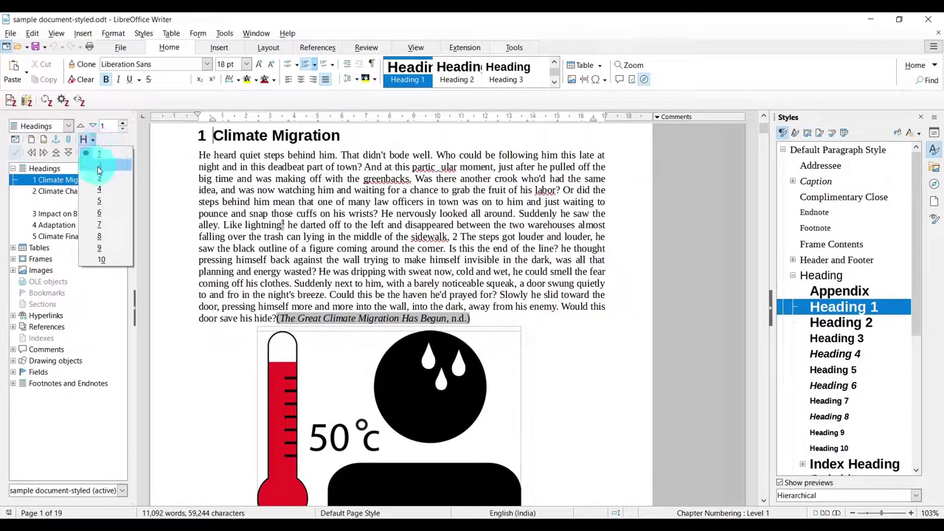
pyautogui.click(98, 166)
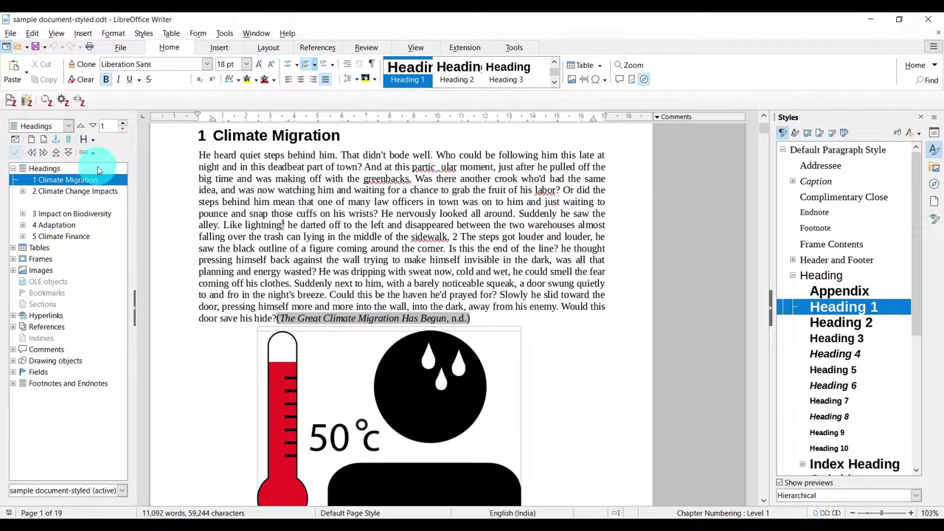
pyautogui.click(22, 193)
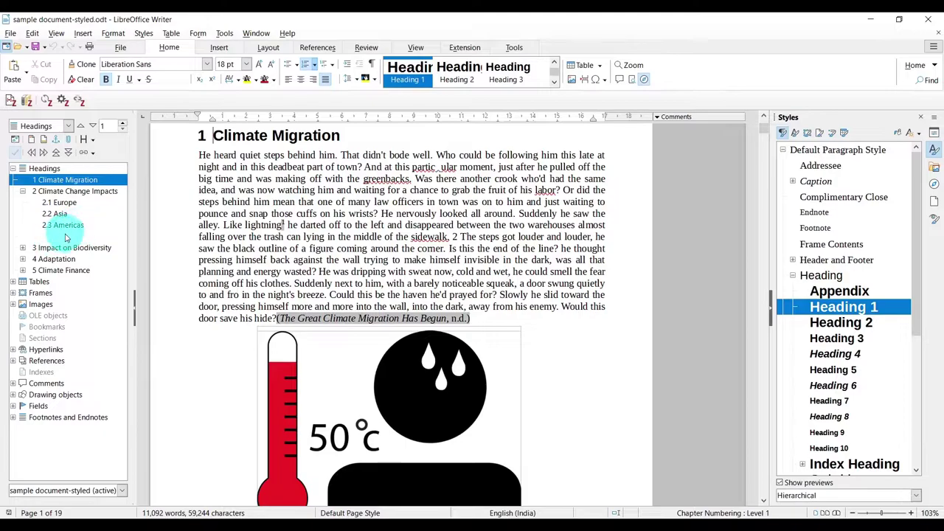
# Set the heading levels shown in the Navigator to 10.
pyautogui.click(93, 144)
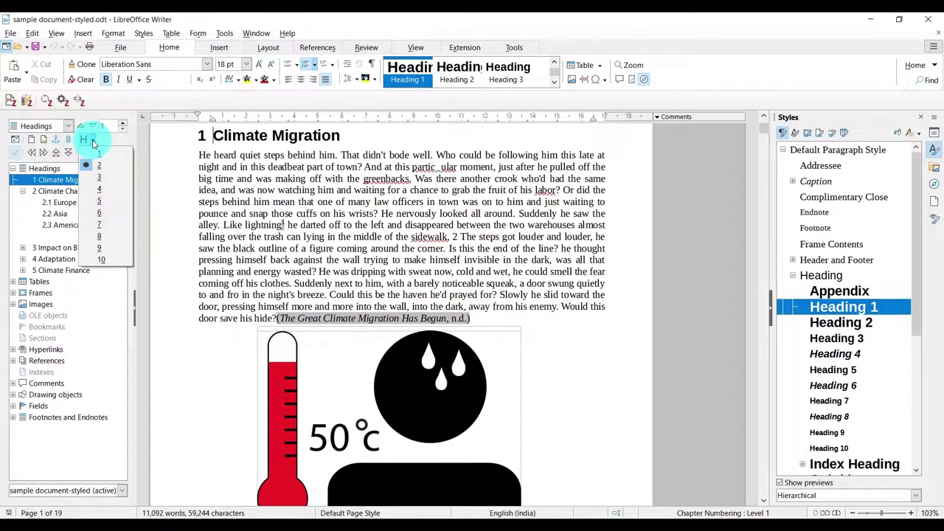
pyautogui.click(97, 258)
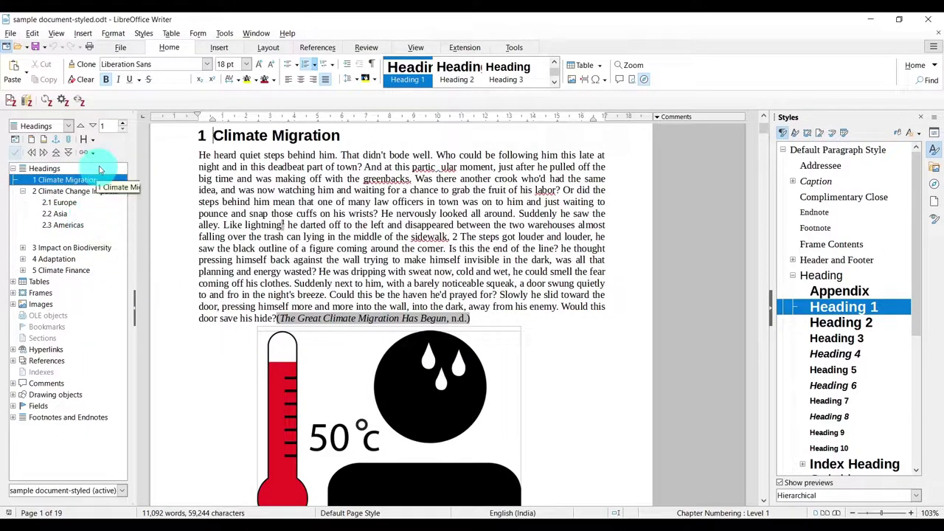
# Limit the Navigator to heading level 1 and step forward heading by heading to "3.1 Animals".
pyautogui.click(92, 141)
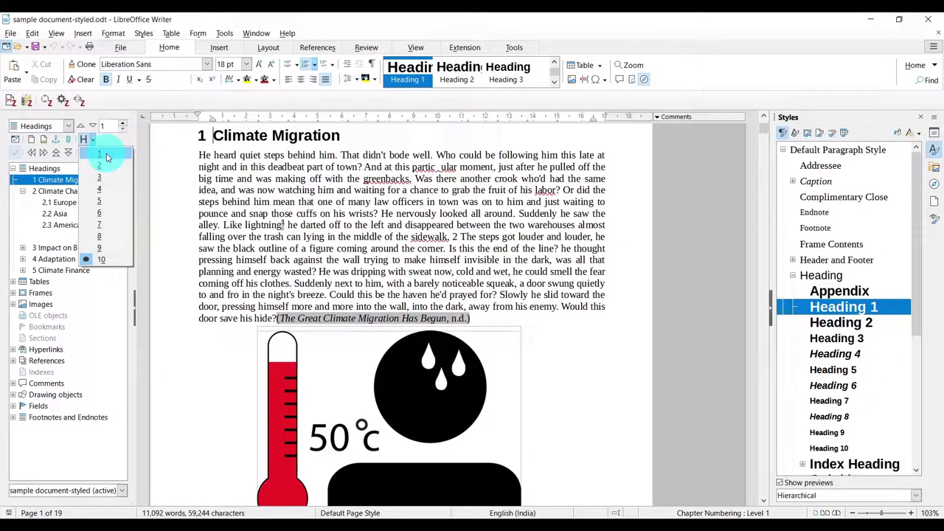
pyautogui.click(106, 155)
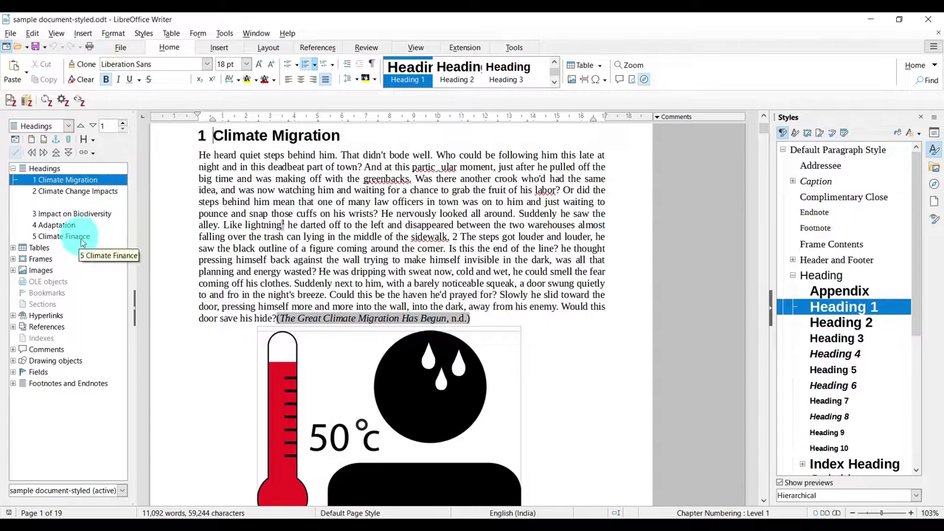
pyautogui.click(93, 128)
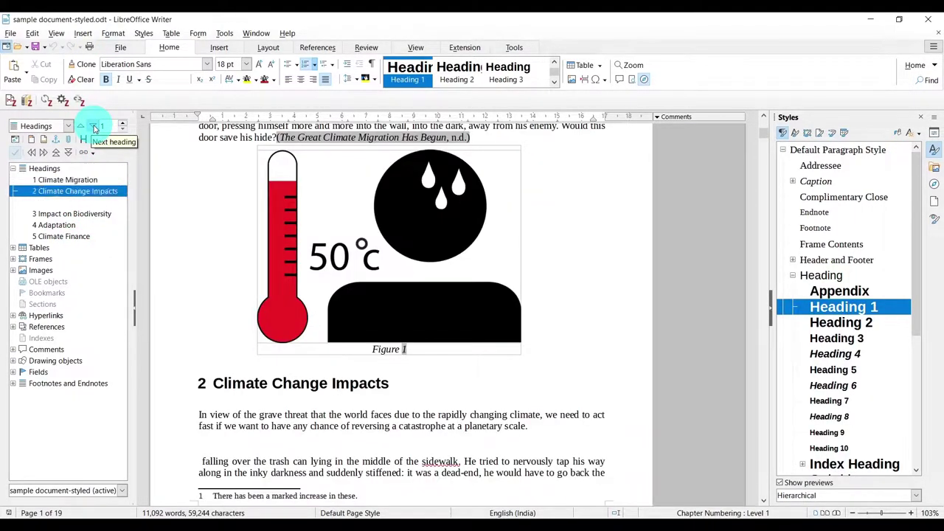
pyautogui.click(96, 129)
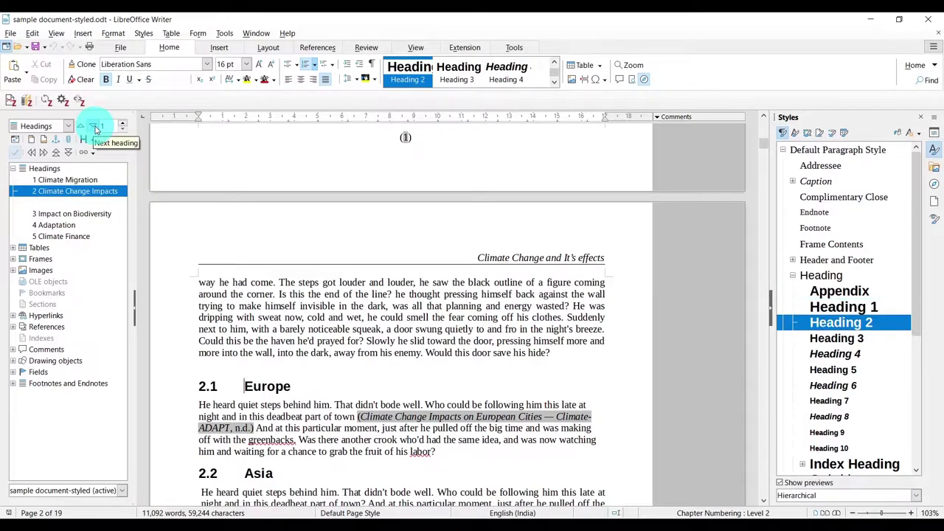
pyautogui.click(95, 129)
pyautogui.click(95, 129)
pyautogui.click(95, 129)
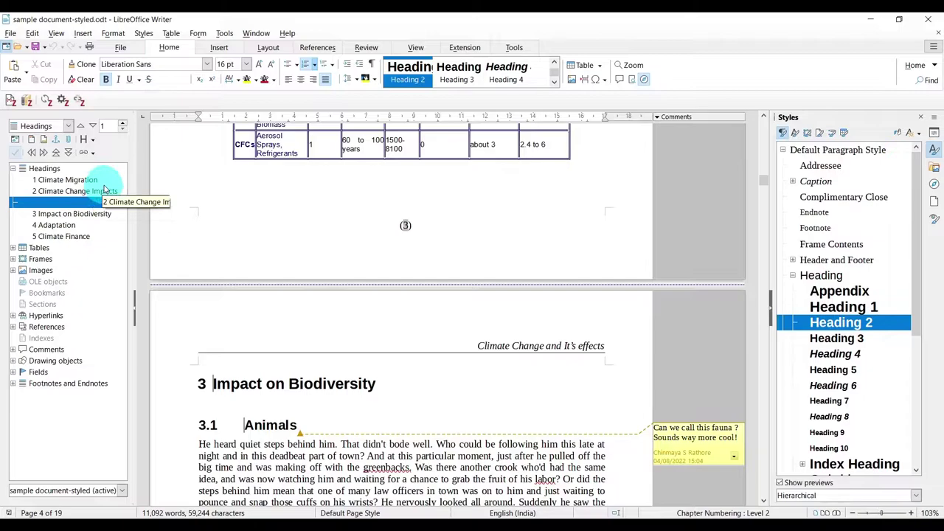
# Restore the heading levels shown in the Navigator to 10 and collapse the Headings category.
pyautogui.click(94, 141)
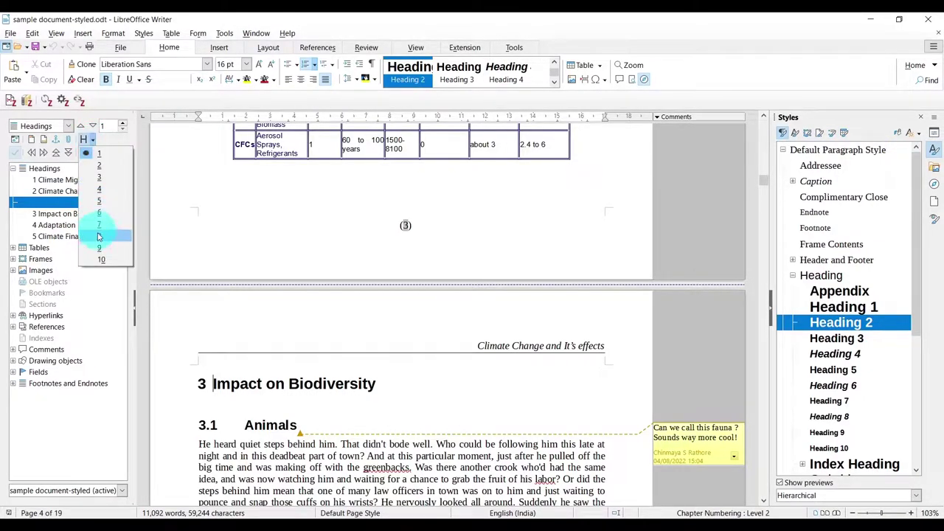
pyautogui.click(100, 259)
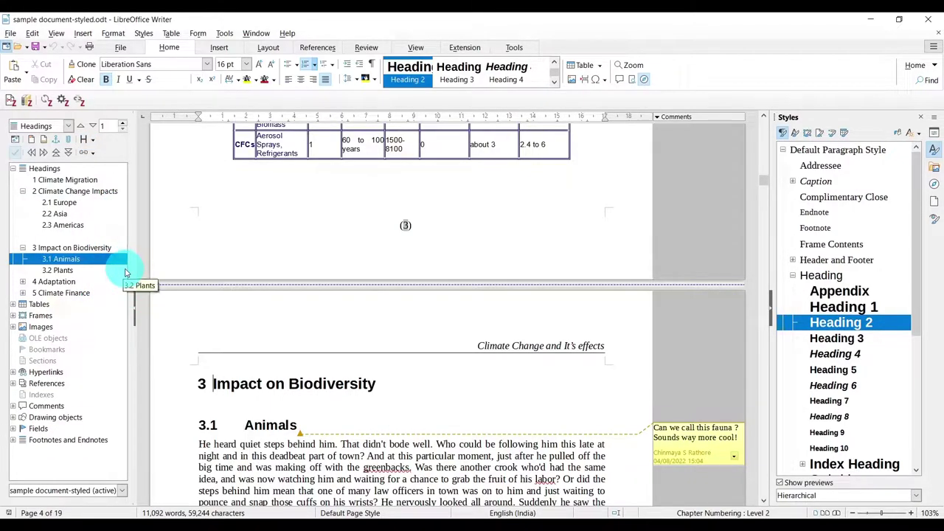
pyautogui.click(12, 168)
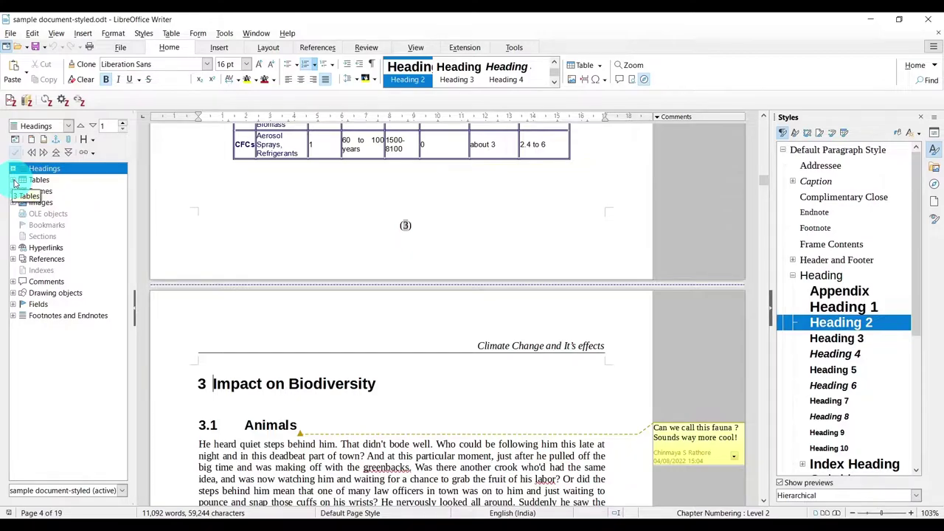
# Expand the Tables category in the Navigator and go to Table1, Table2 and Table3 in turn.
pyautogui.click(13, 181)
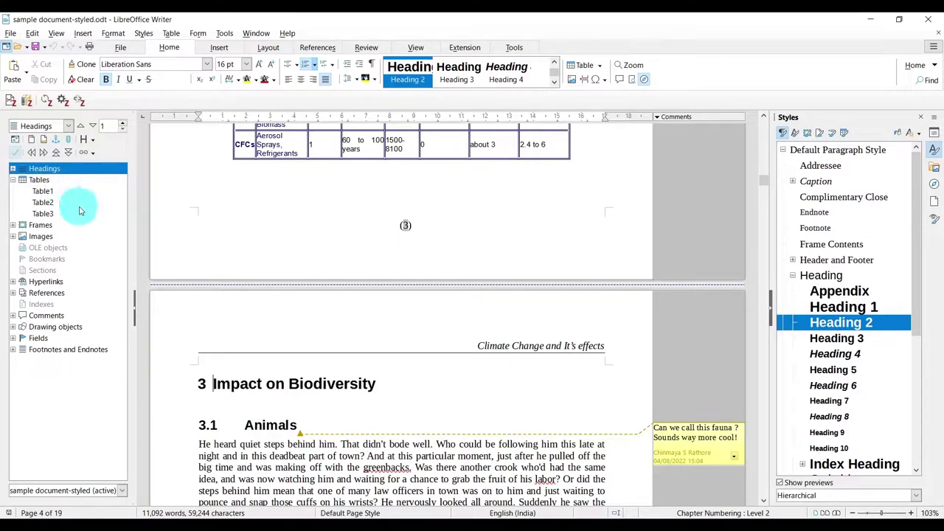
pyautogui.doubleClick(46, 193)
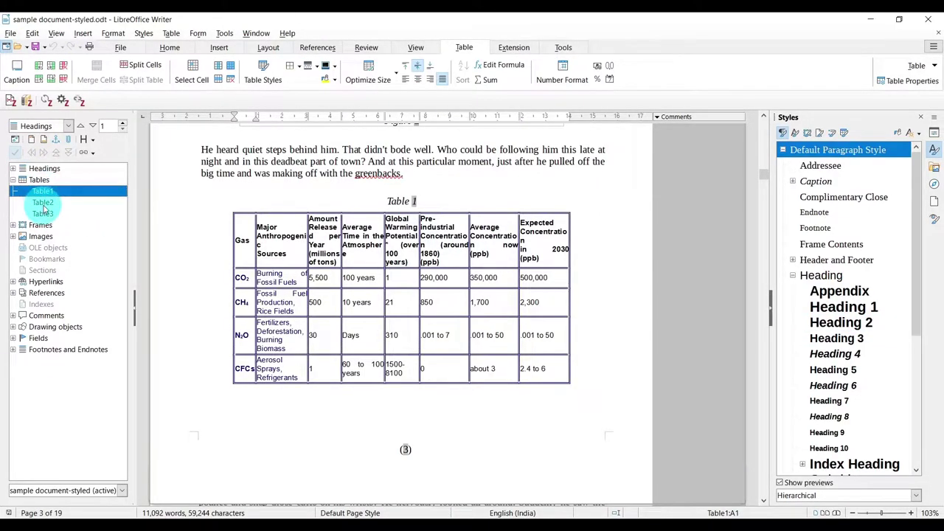
pyautogui.doubleClick(44, 203)
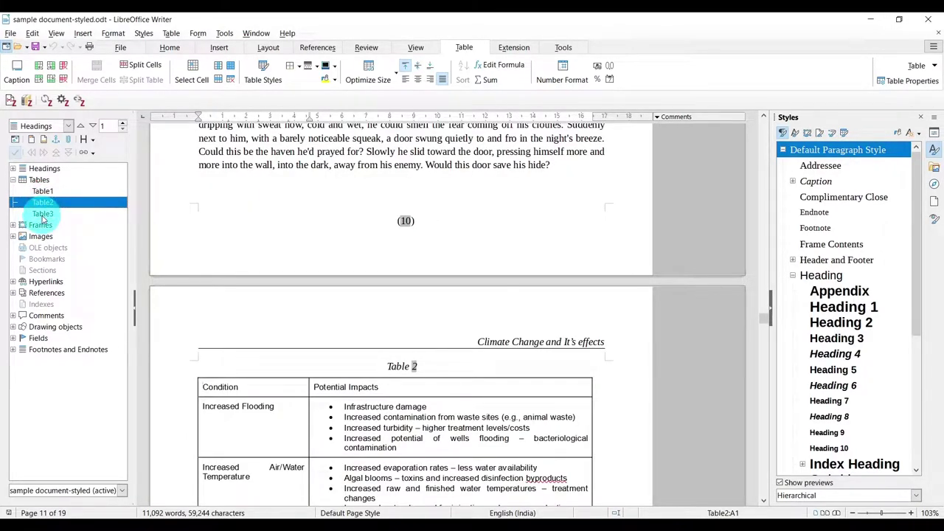
pyautogui.doubleClick(44, 214)
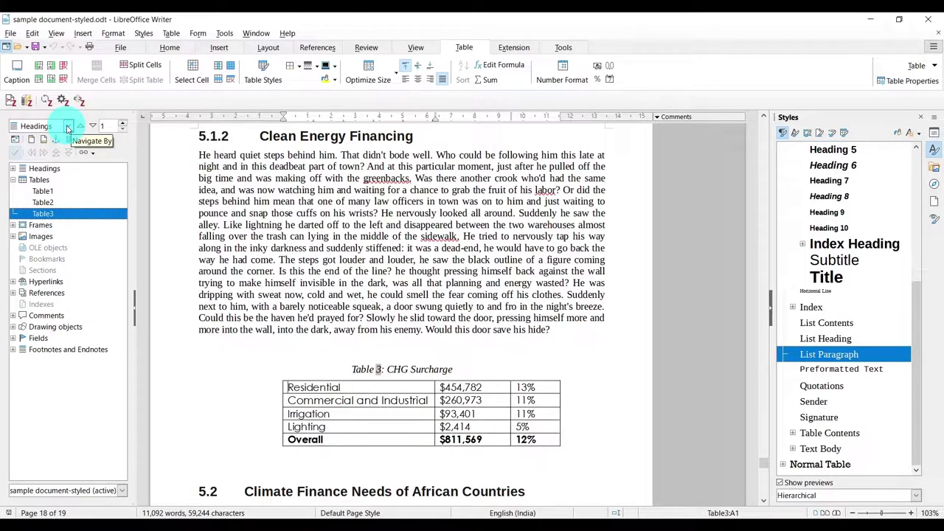
# Set the Navigator to navigate by Table, step forward through all tables around to Table1, and step back to Table3.
pyautogui.click(67, 127)
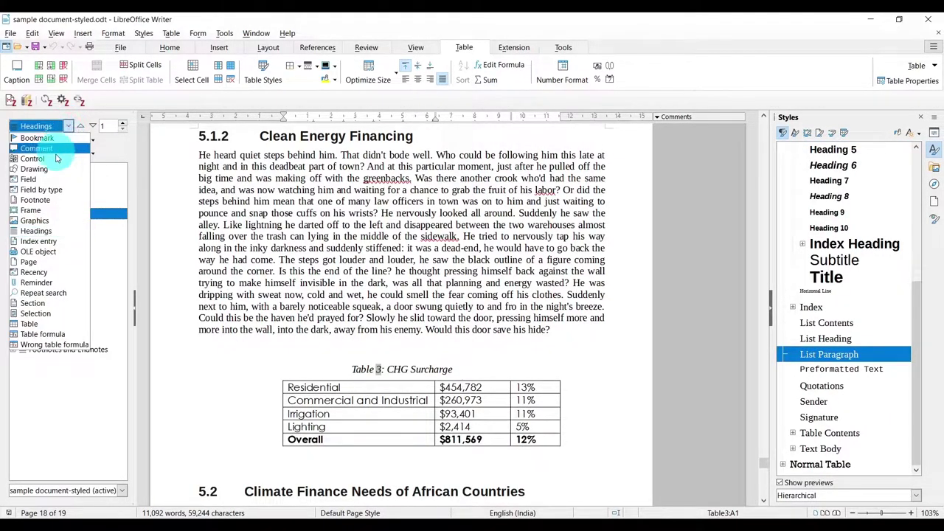
pyautogui.click(51, 325)
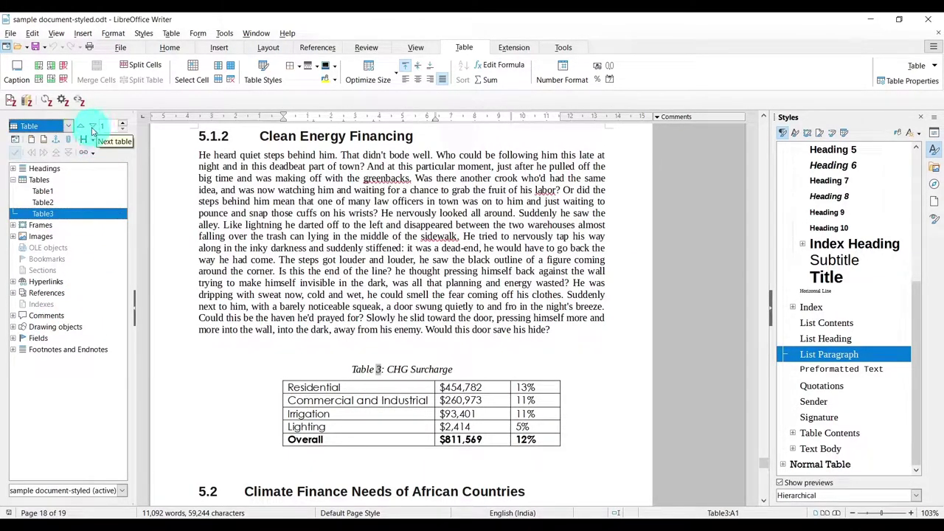
pyautogui.click(94, 129)
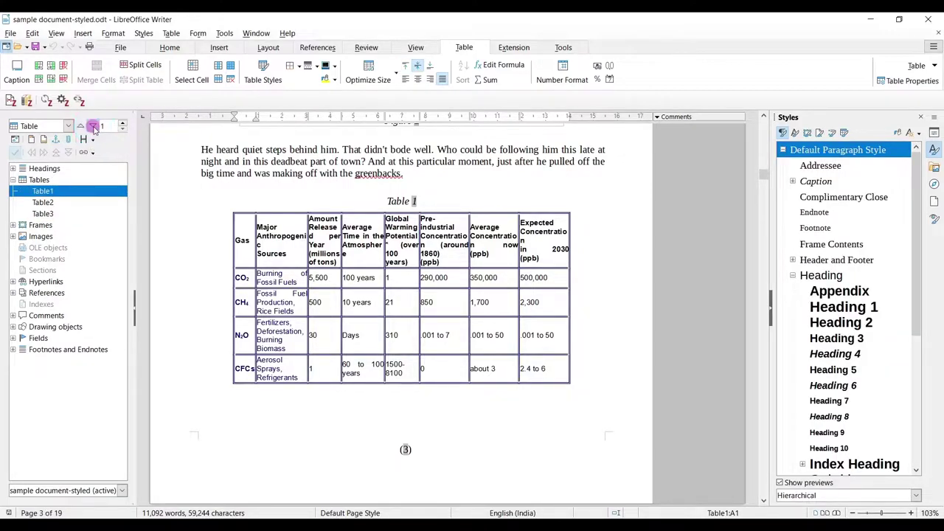
pyautogui.click(94, 129)
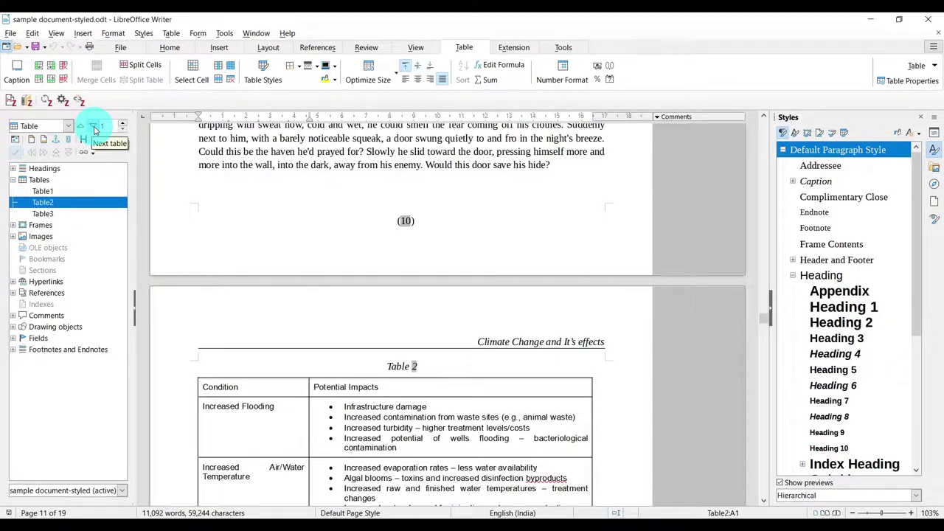
pyautogui.click(93, 129)
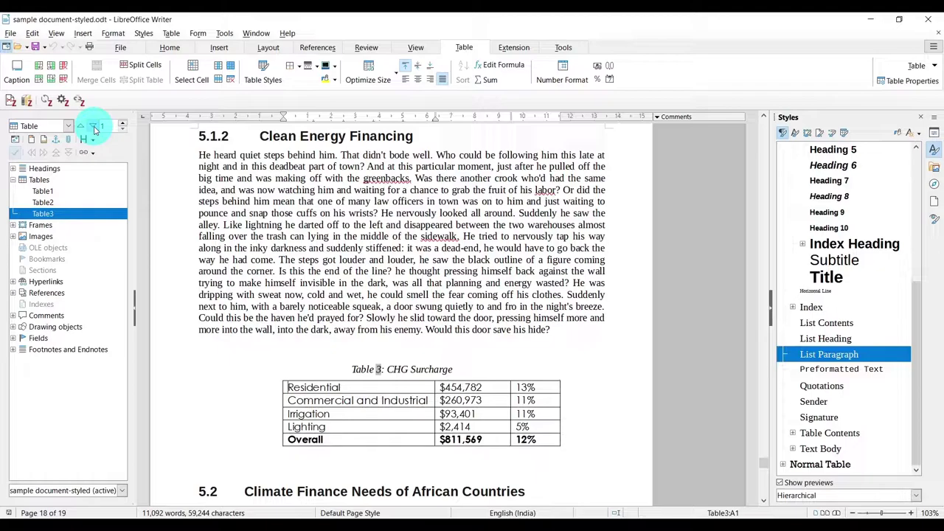
pyautogui.click(94, 129)
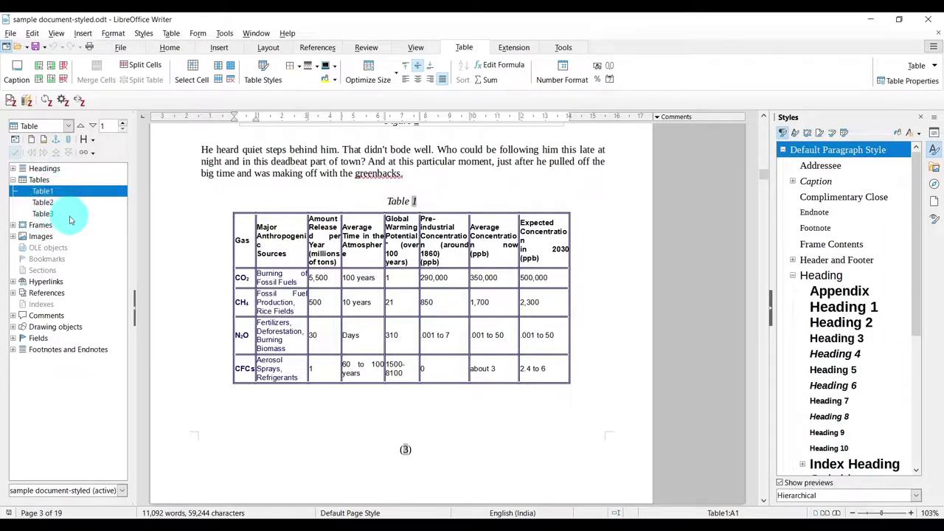
pyautogui.click(82, 128)
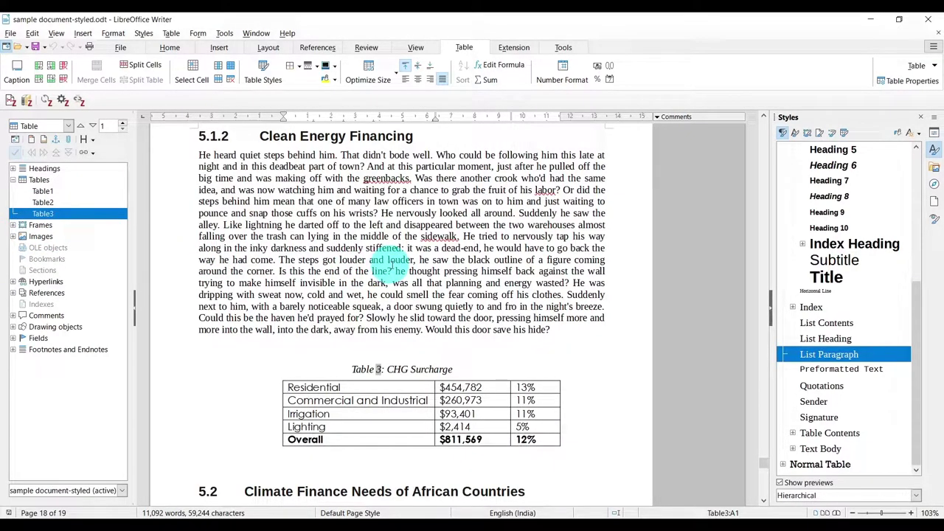
# Place the cursor above the "CHG Surcharge" table's caption and look over the commands available for Table3 in the Navigator.
pyautogui.scroll(-3, 391, 264)
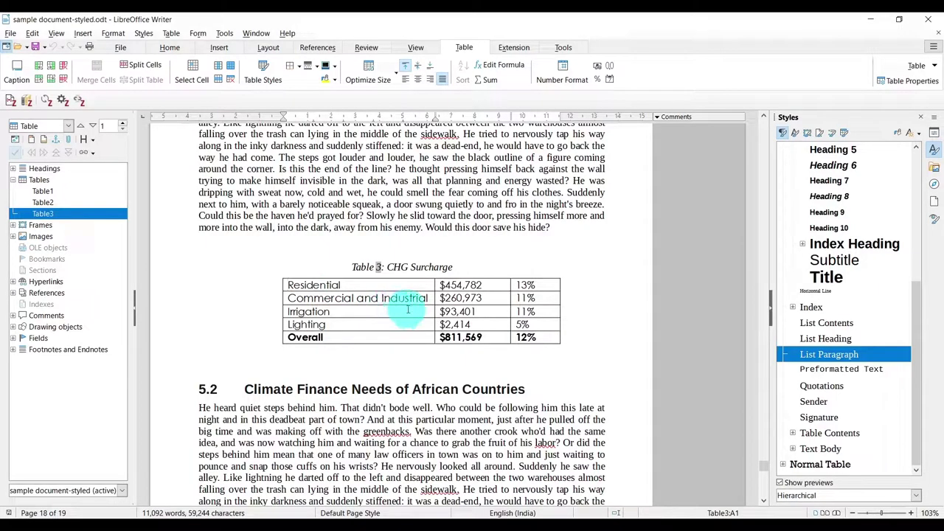
pyautogui.click(410, 237)
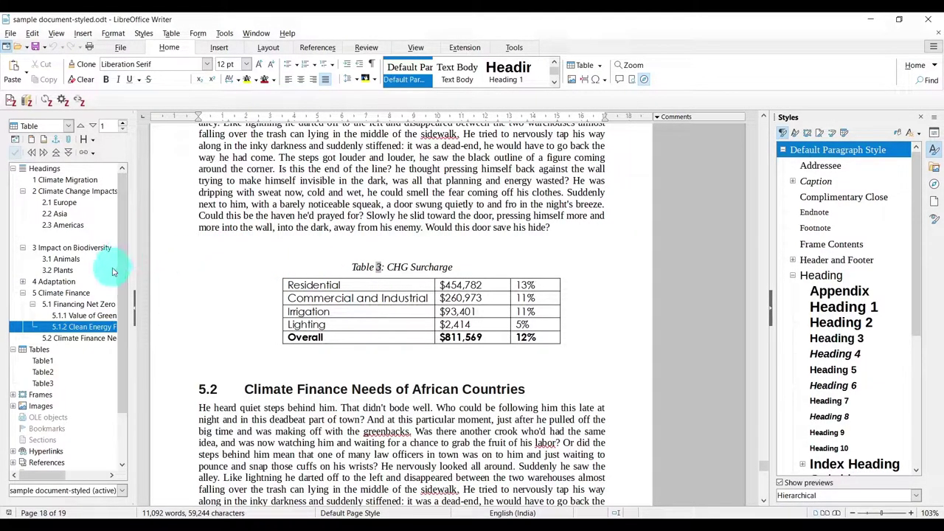
pyautogui.scroll(-2, 96, 287)
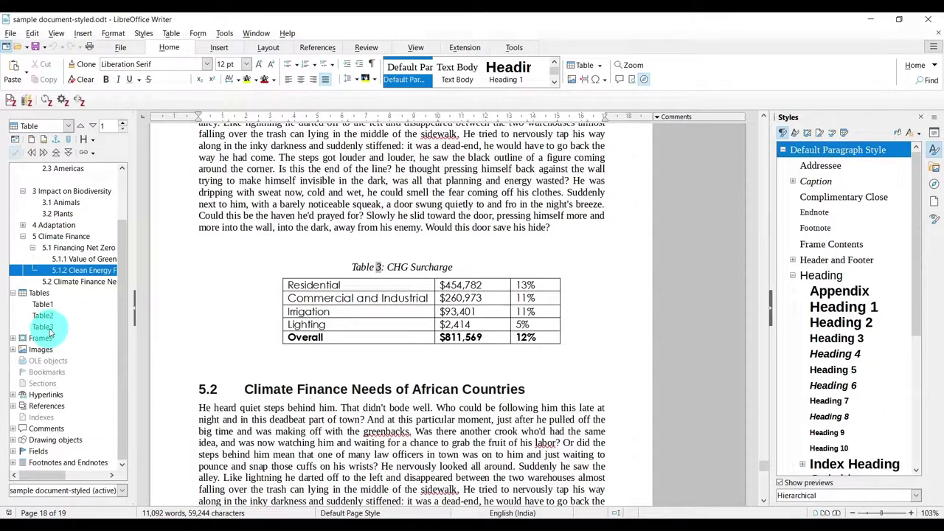
pyautogui.click(371, 247)
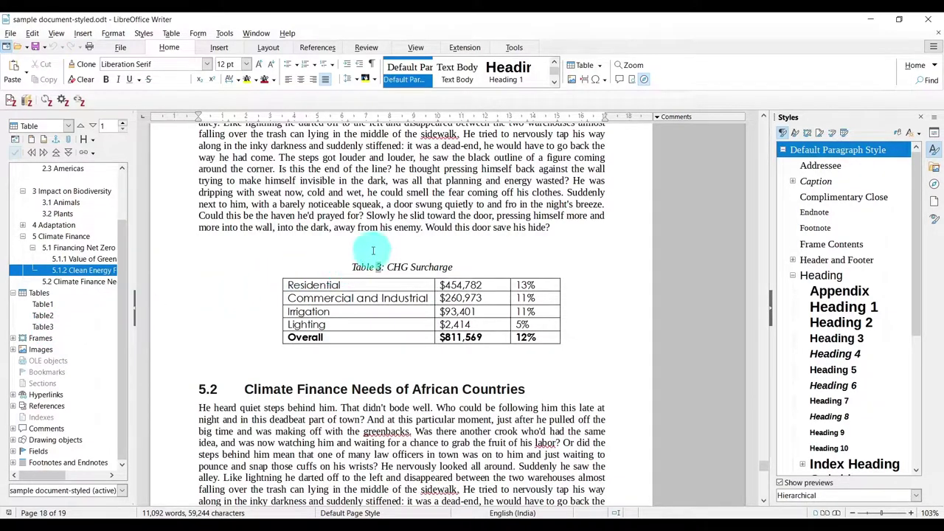
pyautogui.rightClick(44, 327)
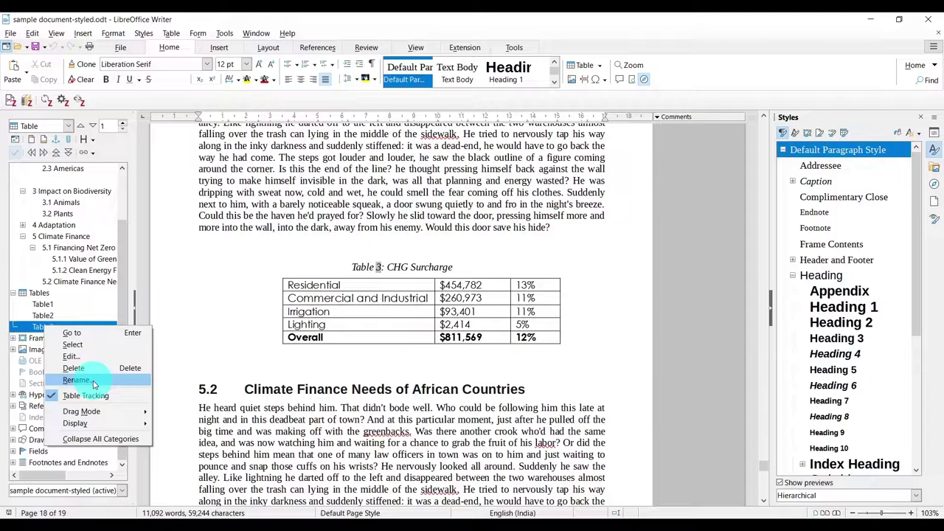
pyautogui.click(138, 256)
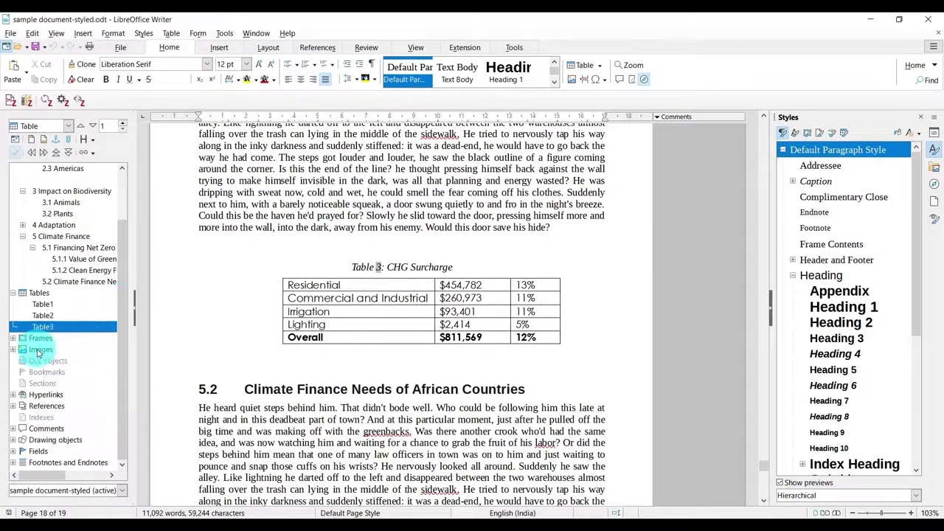
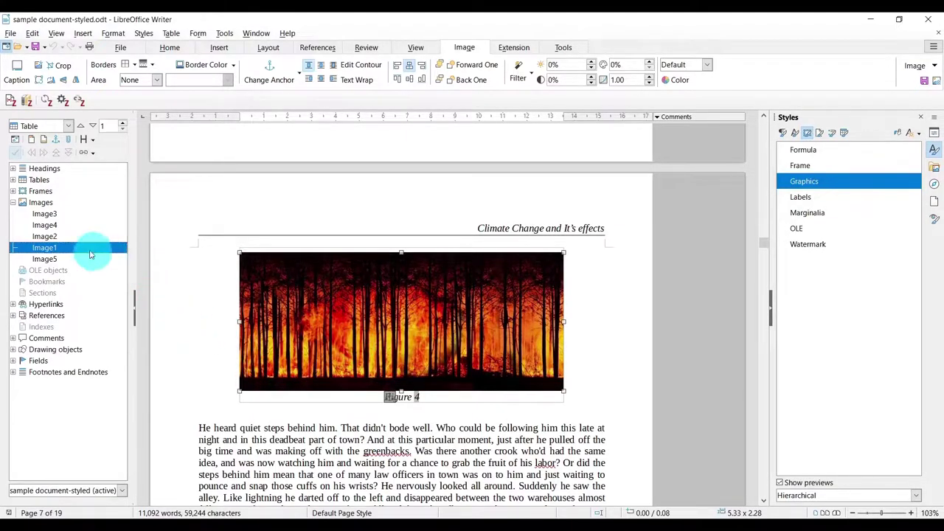
# Go to Image2, Image4 and Image3 in turn from the Navigator's Images category.
pyautogui.click(48, 241)
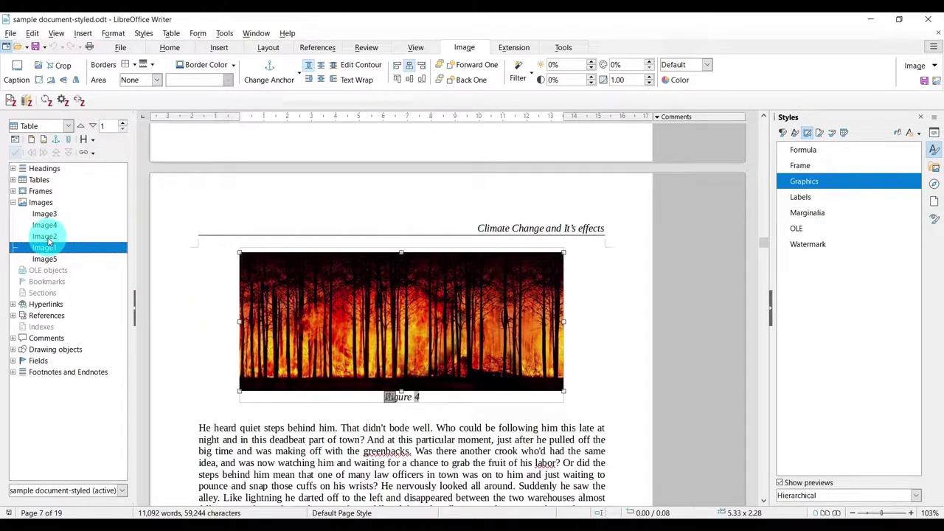
pyautogui.doubleClick(48, 239)
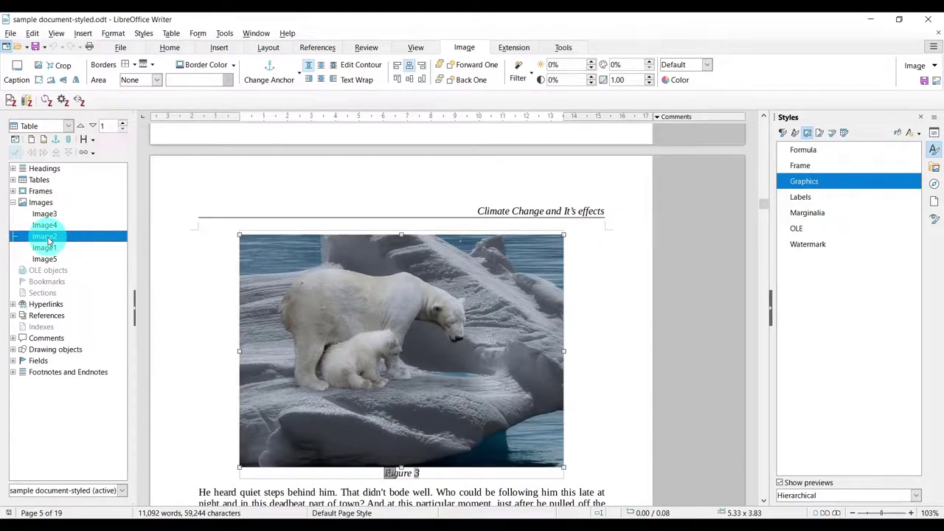
pyautogui.doubleClick(45, 228)
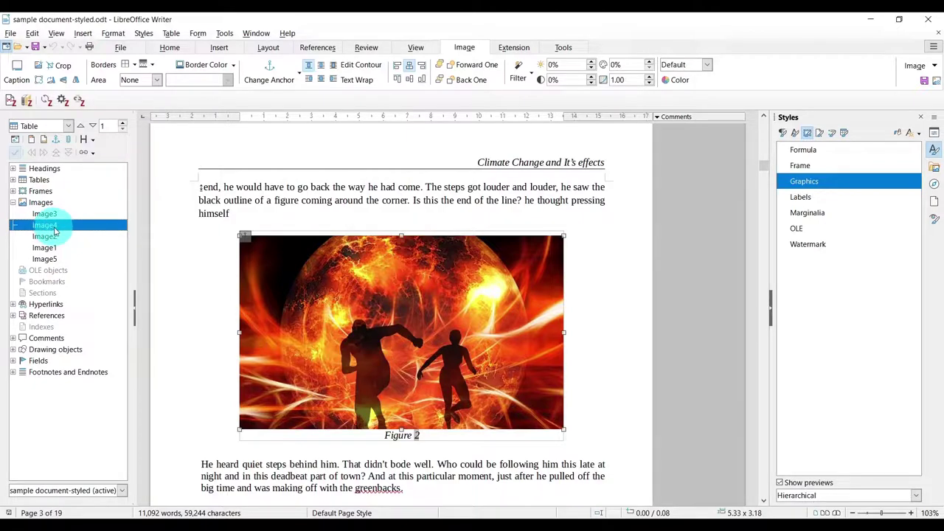
pyautogui.doubleClick(46, 214)
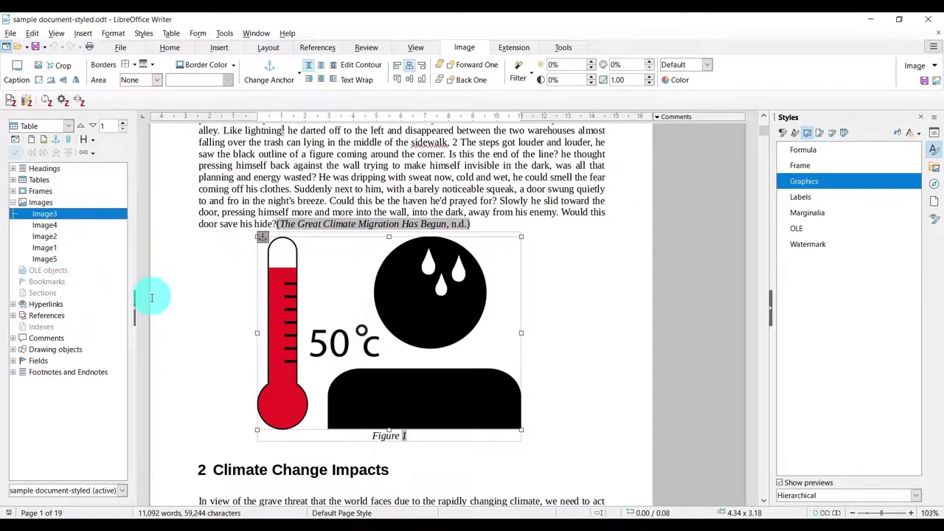
# Rename Image3, the thermometer picture, as "Figure 1" in the Navigator.
pyautogui.rightClick(64, 219)
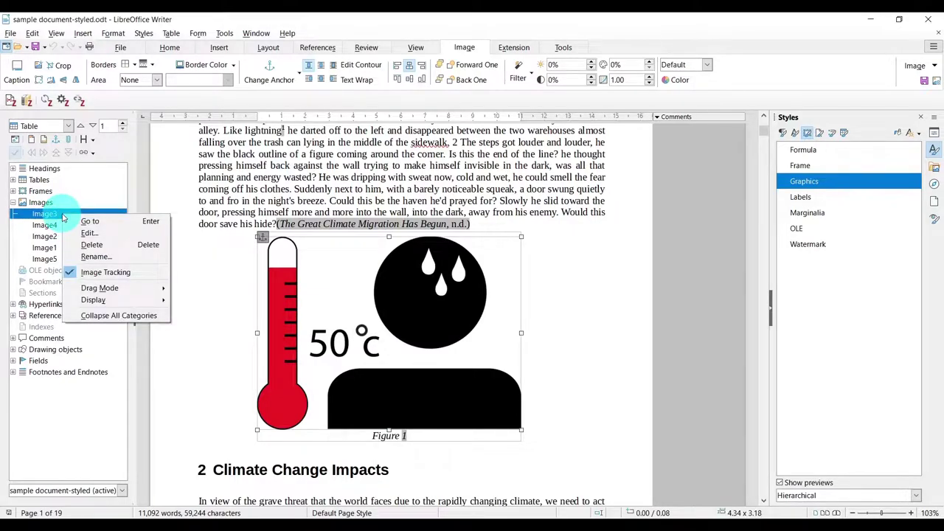
pyautogui.click(107, 256)
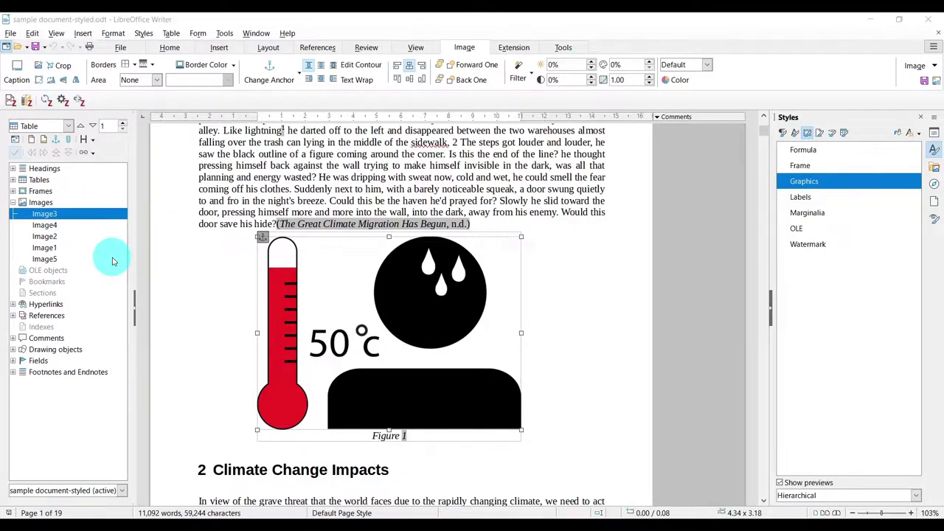
pyautogui.write('F')
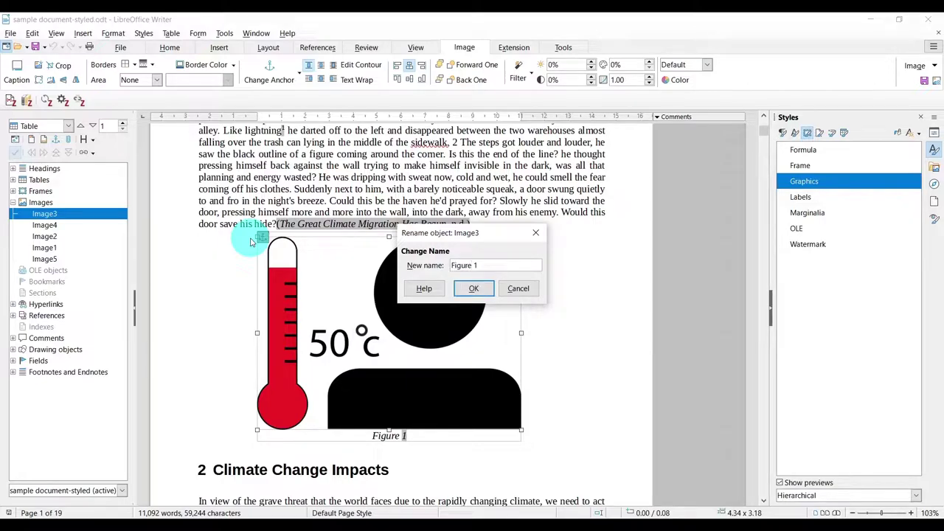
pyautogui.write('igure 1')
pyautogui.click(474, 289)
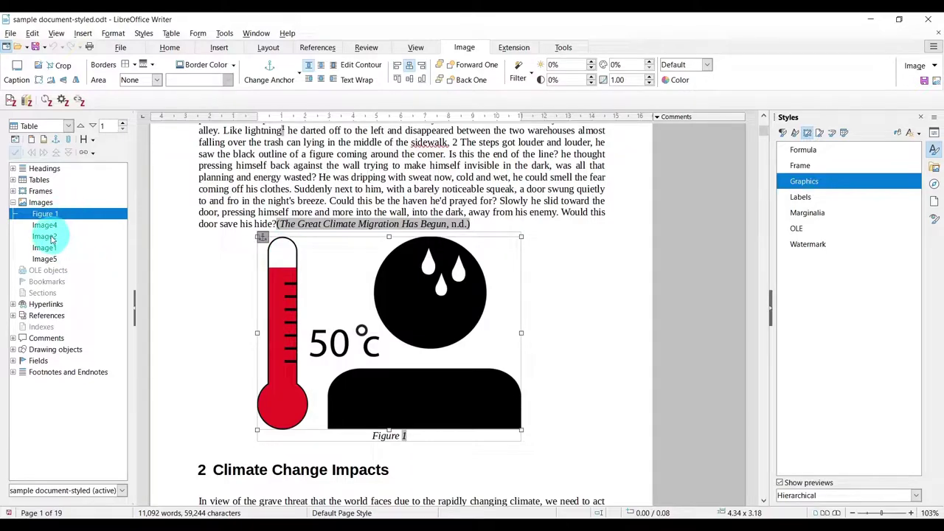
# Go to Image4 in the Navigator and rename it as "Figure 2".
pyautogui.click(83, 227)
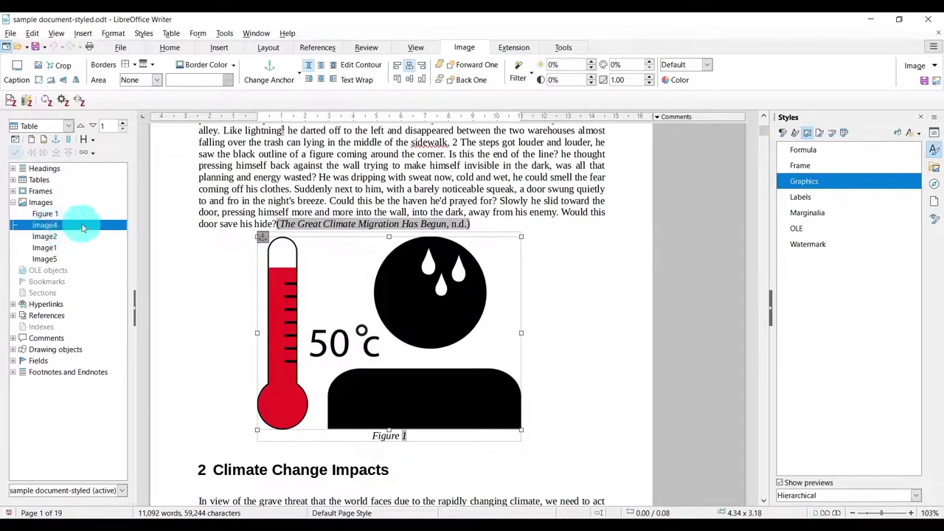
pyautogui.doubleClick(69, 229)
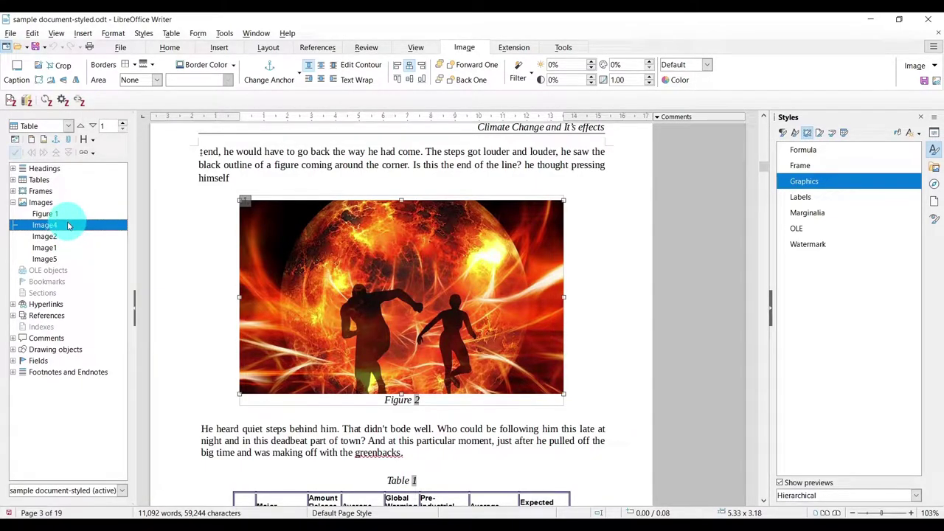
pyautogui.rightClick(68, 225)
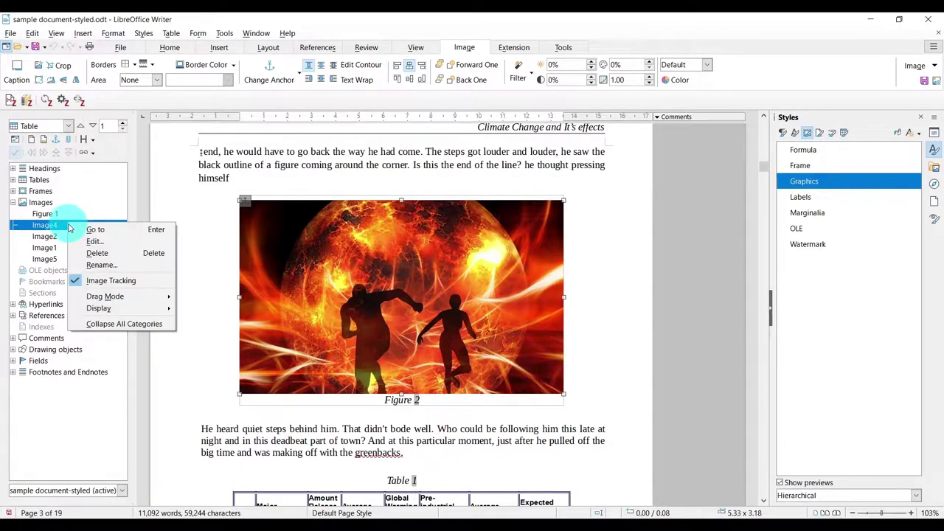
pyautogui.click(121, 266)
pyautogui.write('Figure 2')
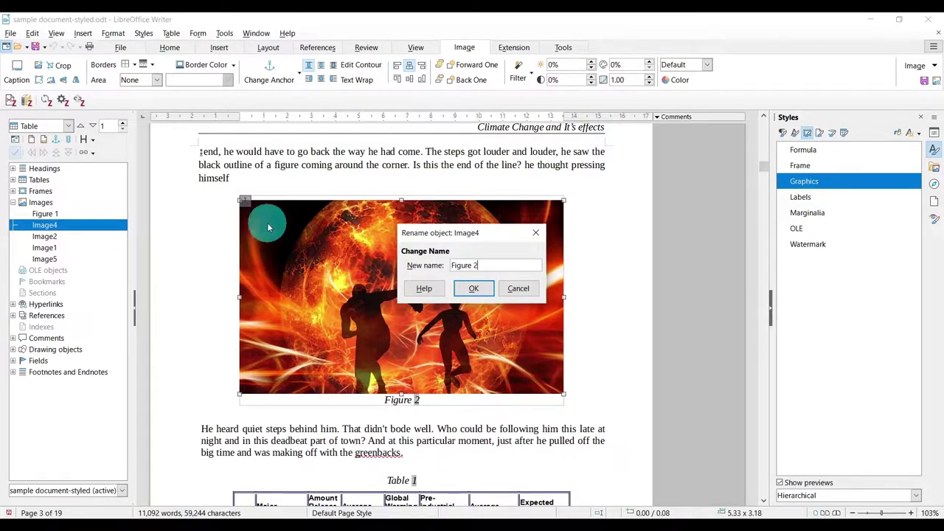
pyautogui.click(473, 289)
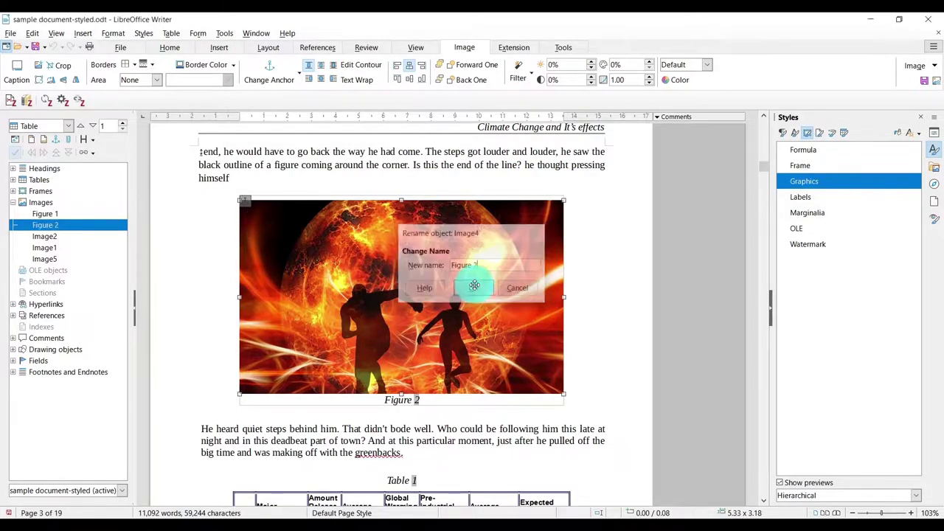
# Rename Image2, the polar bears, as "Figure 3" and Image1, the burning forest, as "Figure 4" in the Navigator.
pyautogui.click(53, 237)
pyautogui.rightClick(58, 241)
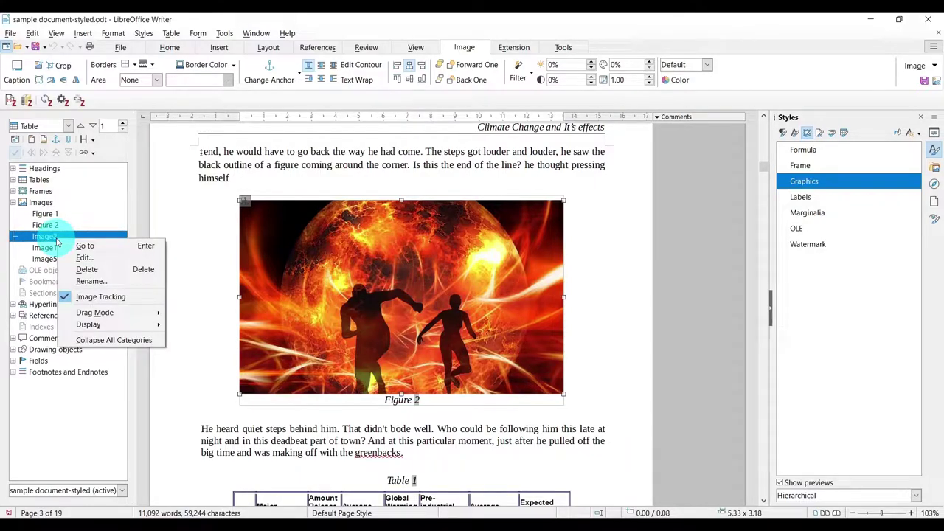
pyautogui.click(50, 237)
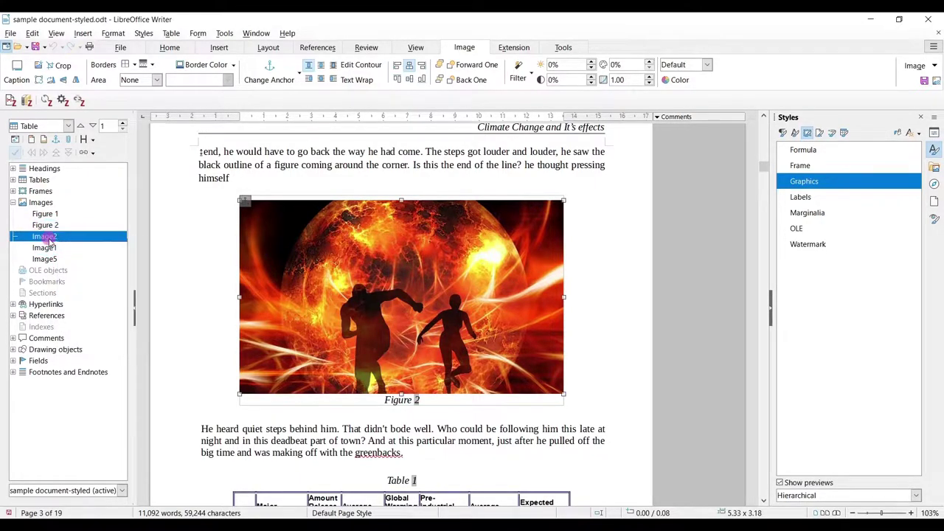
pyautogui.click(49, 241)
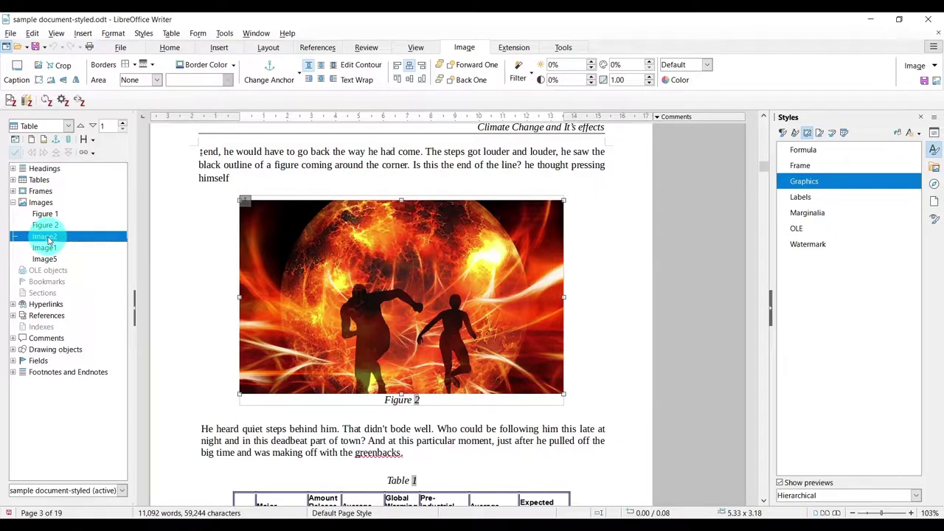
pyautogui.doubleClick(49, 241)
pyautogui.rightClick(53, 237)
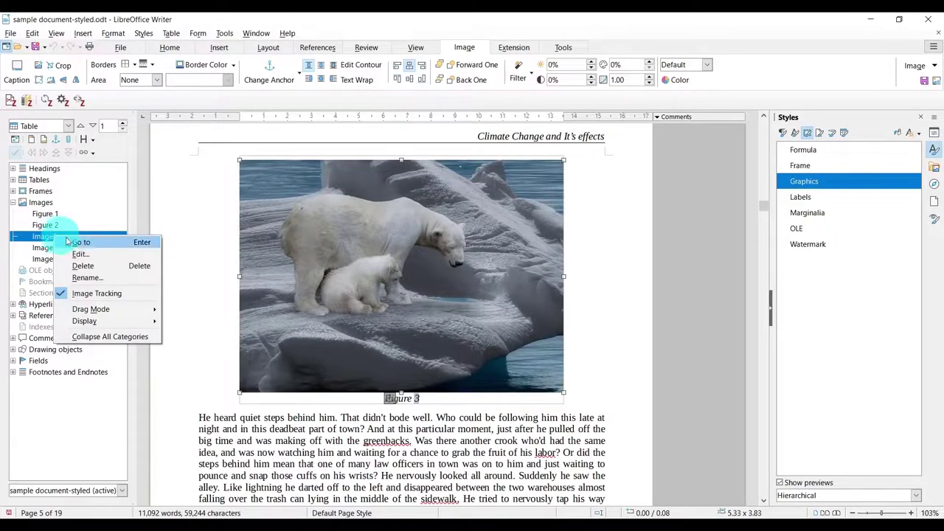
pyautogui.click(100, 276)
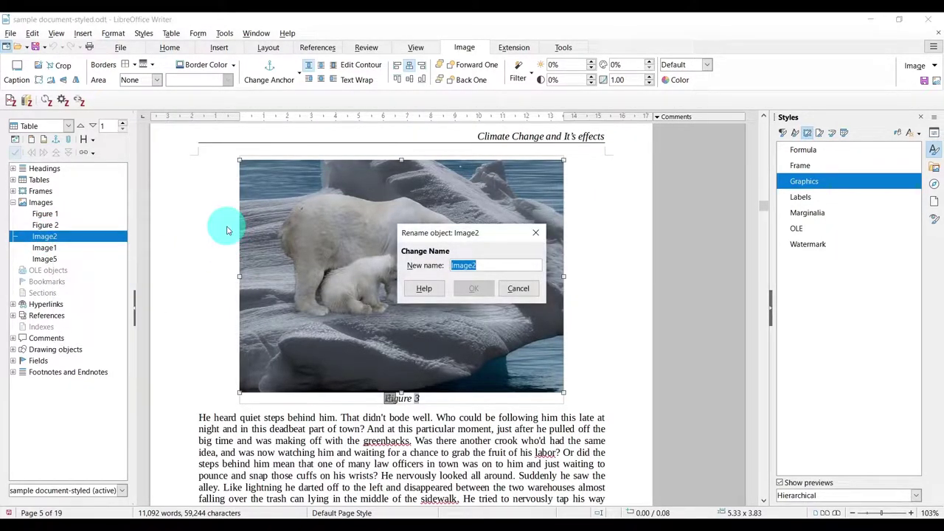
pyautogui.write('Figure 4')
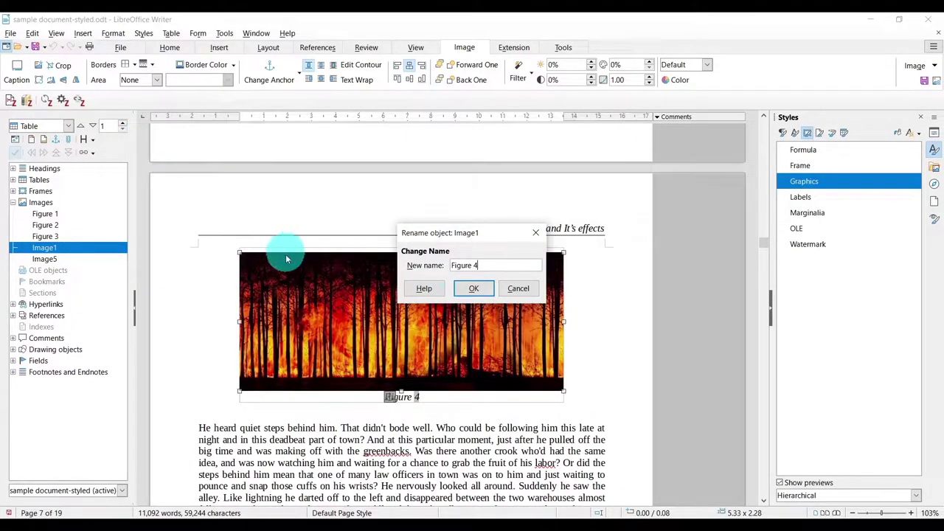
pyautogui.click(473, 287)
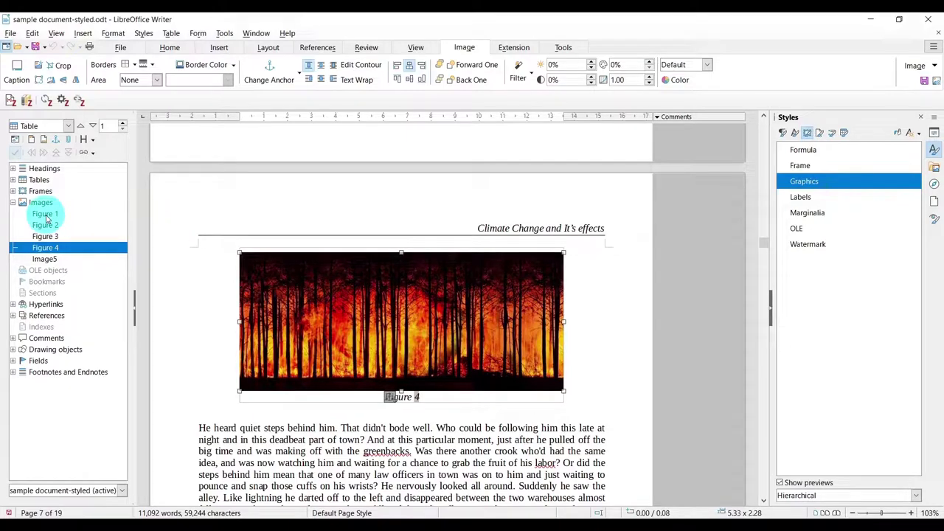
# Go to the images Figure 3 and Figure 2 by their new names in the Navigator.
pyautogui.doubleClick(58, 239)
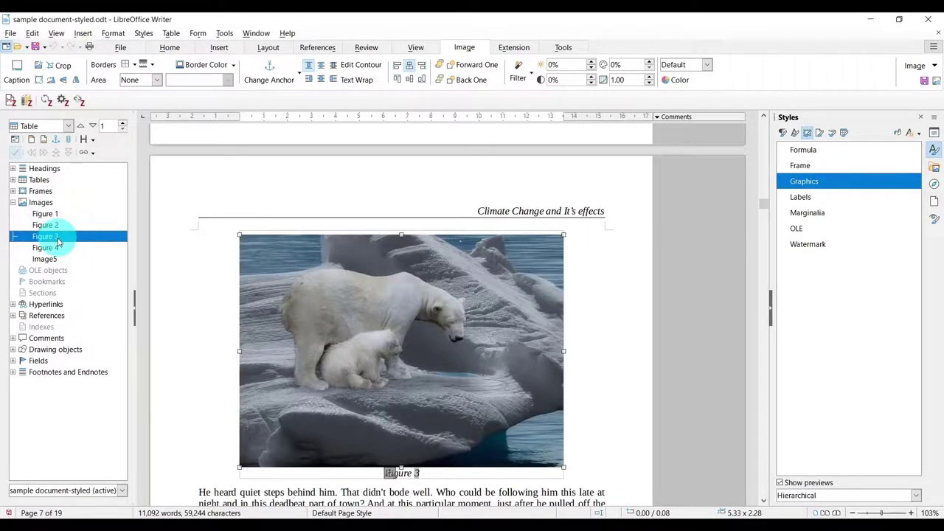
pyautogui.doubleClick(56, 224)
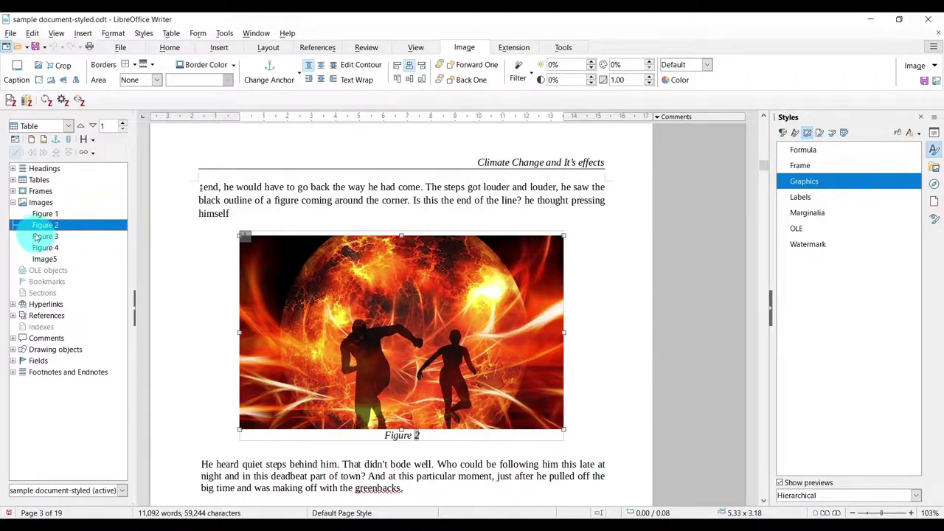
# Expand the Frames category, go to Frame4, and view the frame's properties without changing them.
pyautogui.click(12, 192)
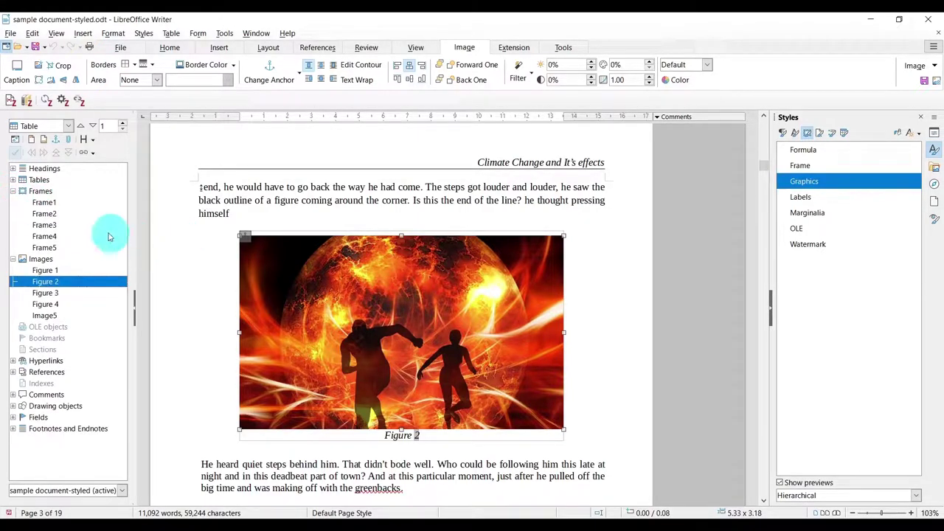
pyautogui.doubleClick(44, 236)
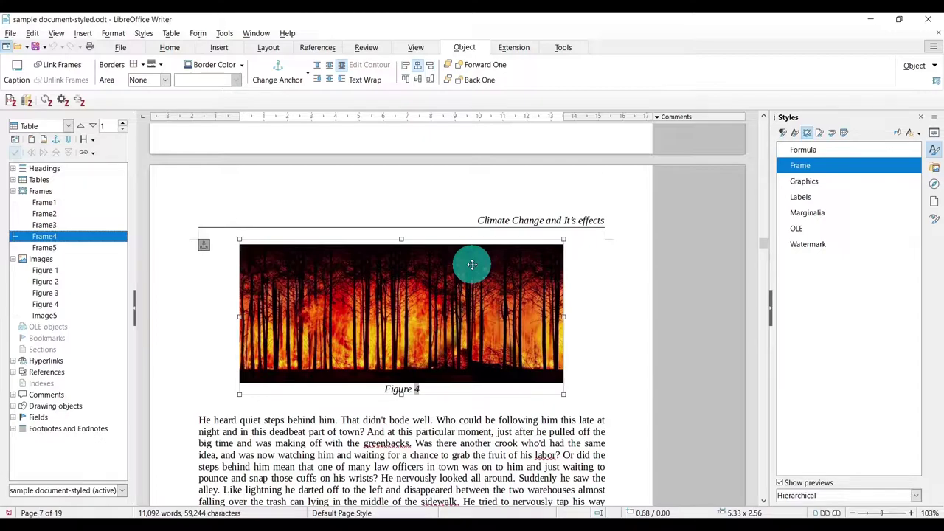
pyautogui.doubleClick(433, 263)
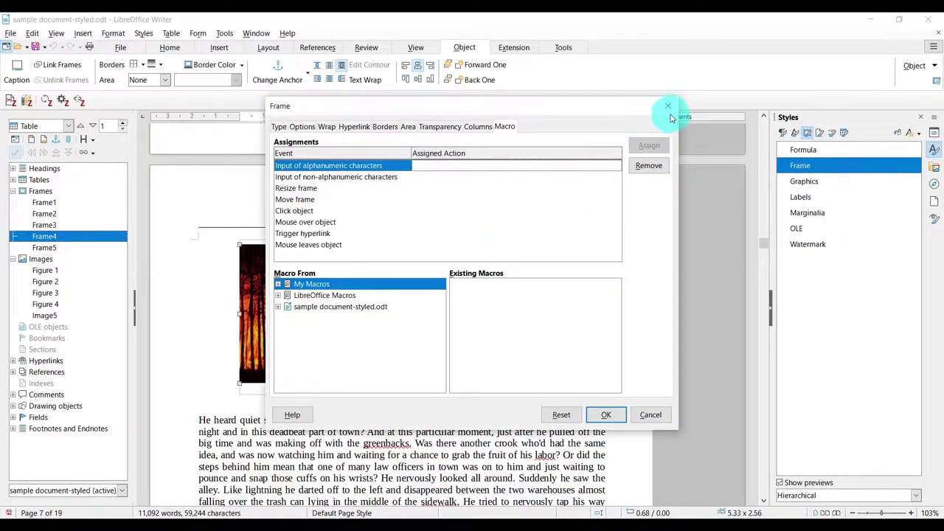
pyautogui.click(667, 106)
pyautogui.click(458, 248)
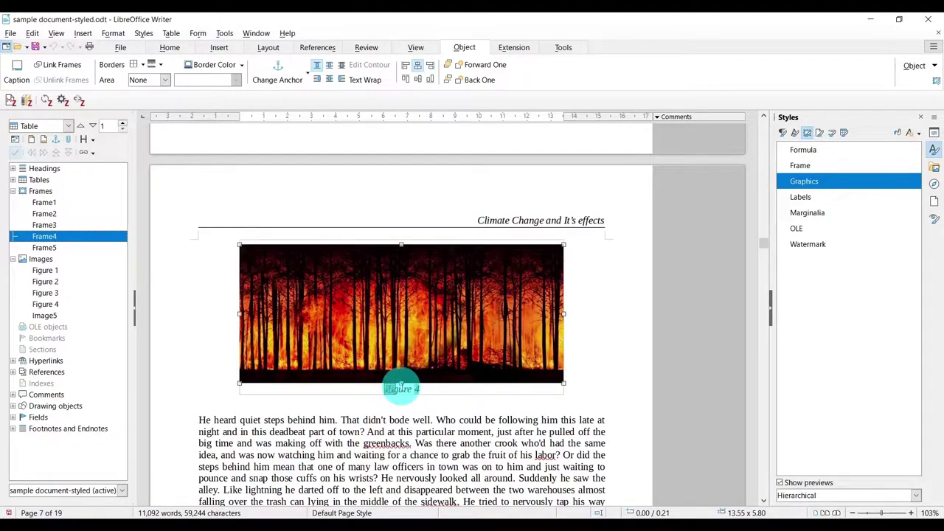
# Go to Frame2 and Frame1 from the Navigator, and collapse the Frames category.
pyautogui.doubleClick(46, 214)
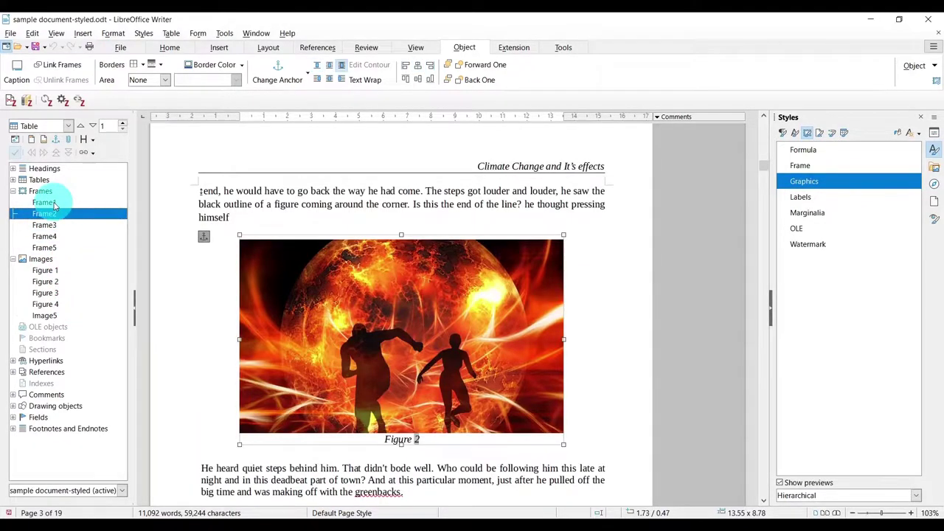
pyautogui.doubleClick(46, 202)
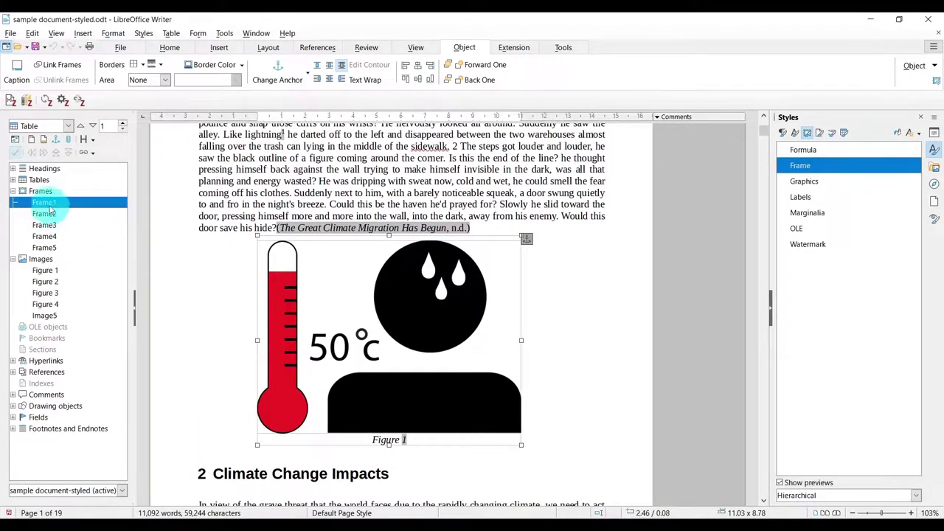
pyautogui.click(13, 192)
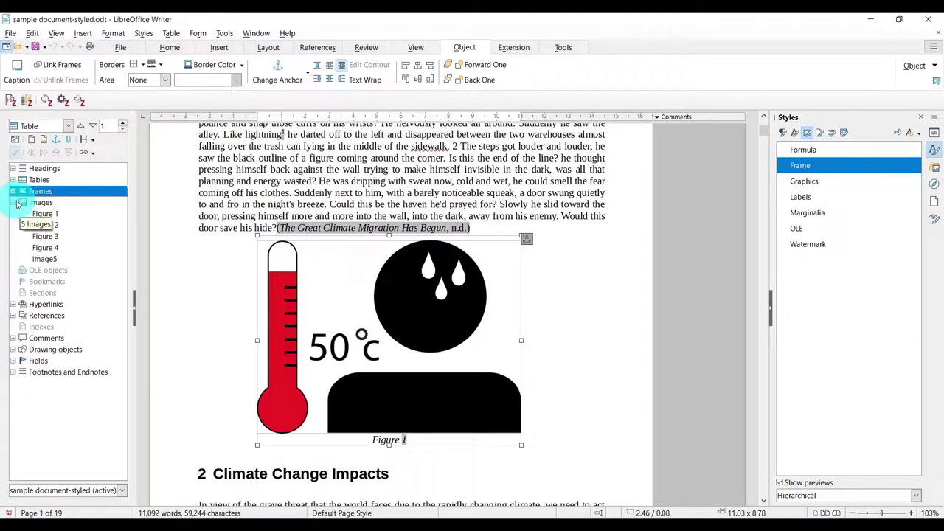
# Collapse all categories in the Navigator at once.
pyautogui.click(29, 203)
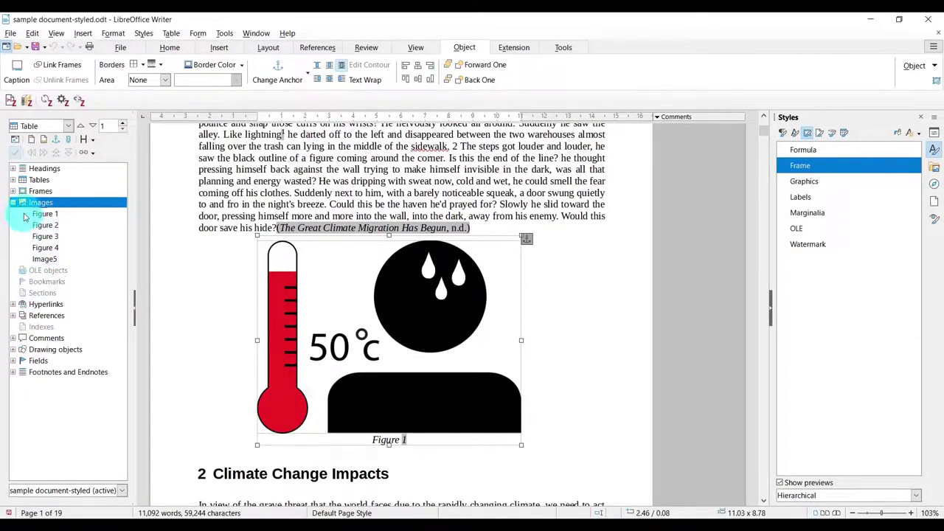
pyautogui.rightClick(65, 169)
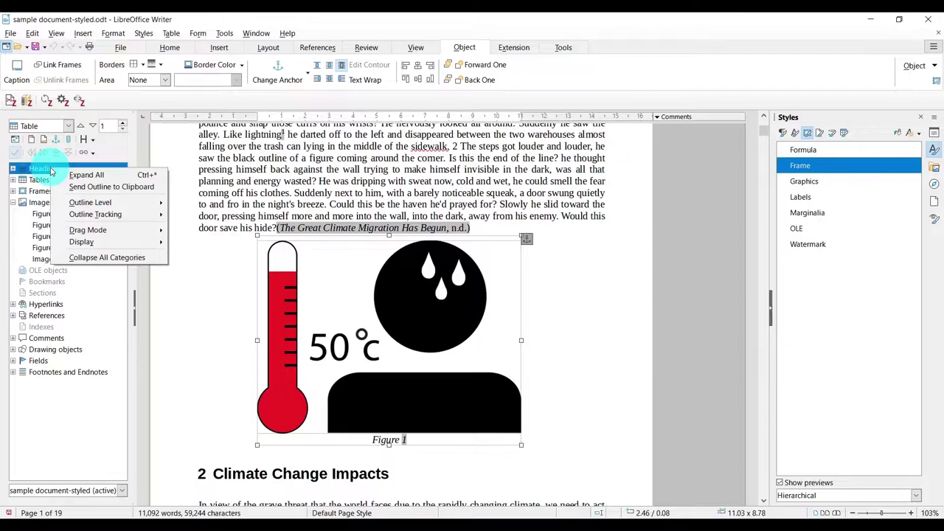
pyautogui.click(95, 258)
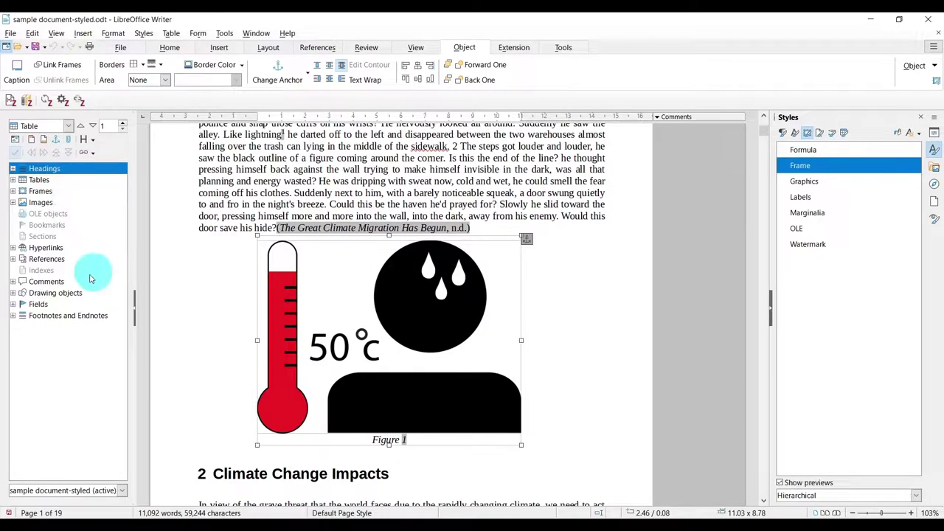
# Expand the Hyperlinks category in the Navigator and go to the "greewashing" hyperlink.
pyautogui.click(13, 248)
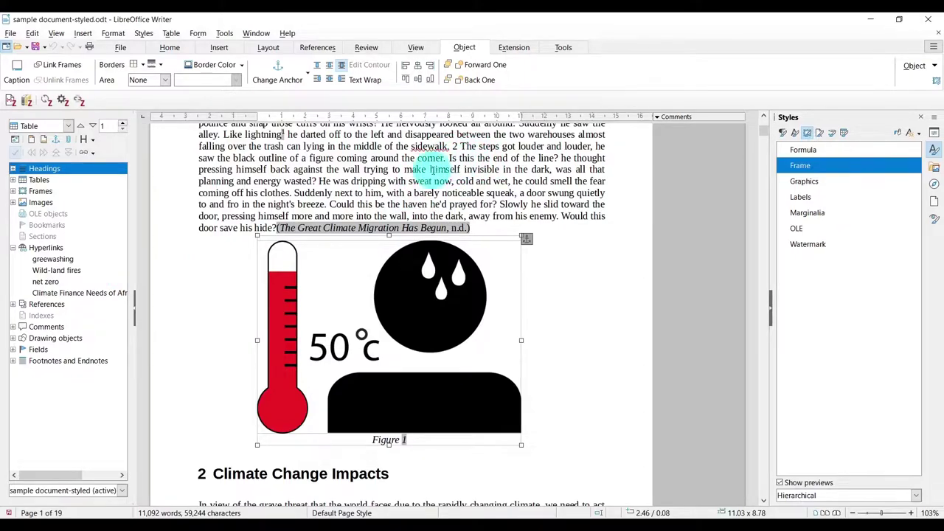
pyautogui.doubleClick(63, 263)
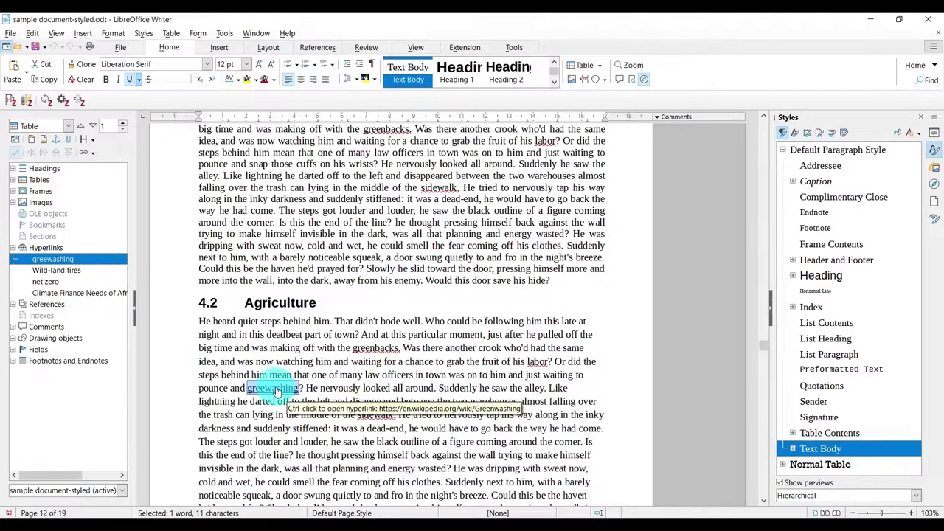
# Go to the "Wild-land fires" hyperlink from the Navigator and collapse the Hyperlinks category.
pyautogui.doubleClick(74, 271)
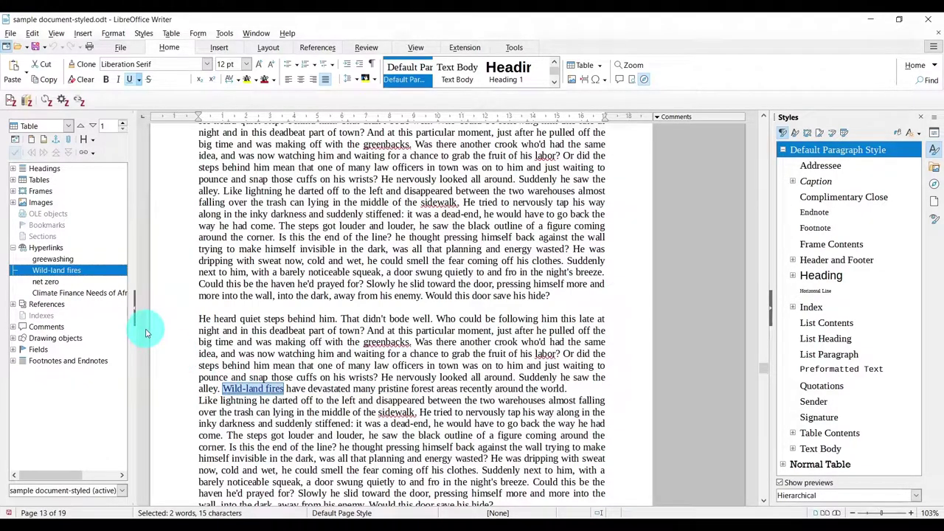
pyautogui.click(14, 248)
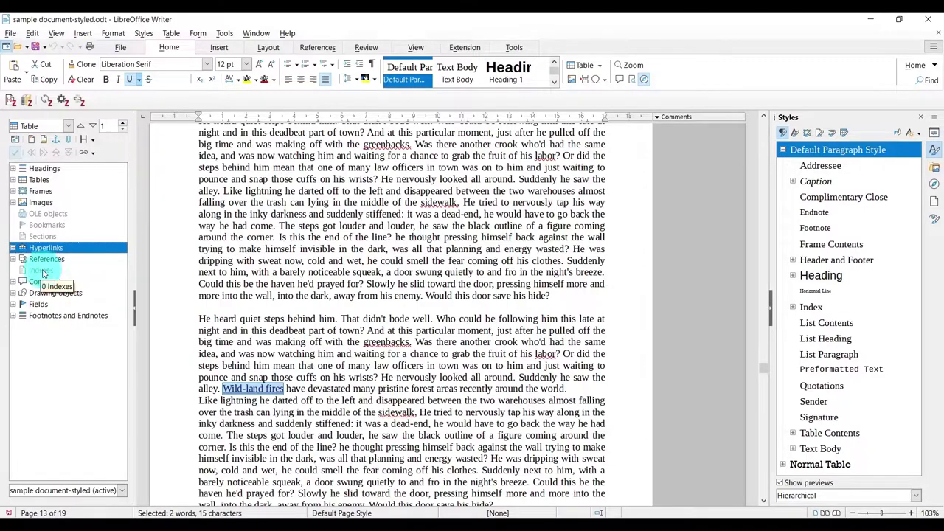
# Expand the References category in the Navigator and go to the fourth, fifth and third Zotero citations.
pyautogui.click(13, 259)
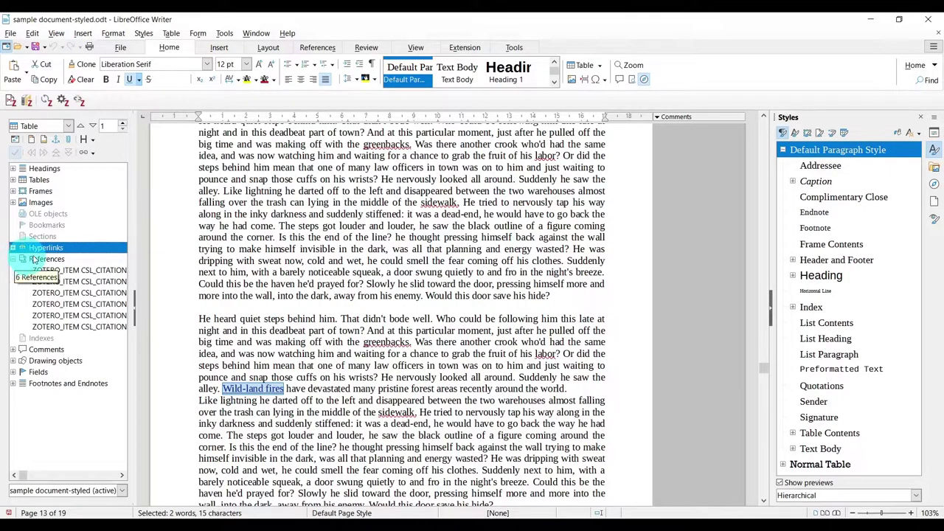
pyautogui.doubleClick(63, 306)
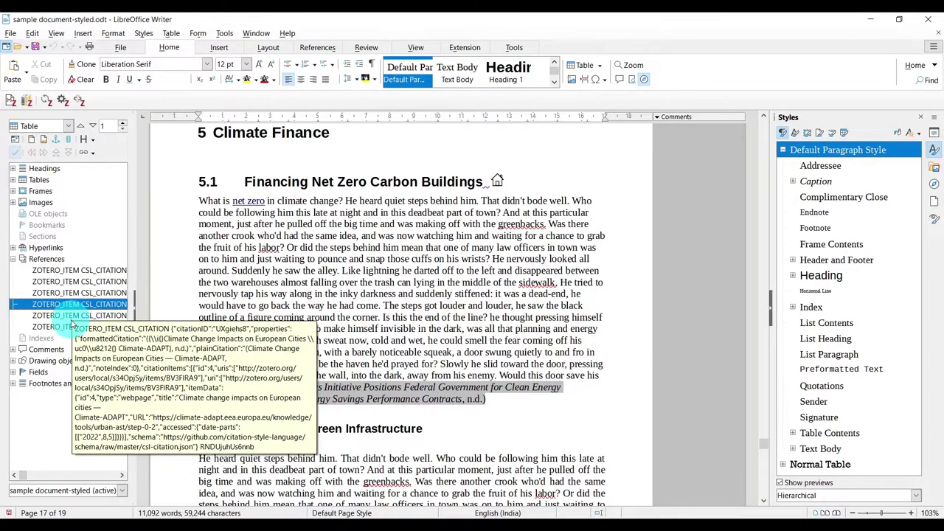
pyautogui.doubleClick(104, 316)
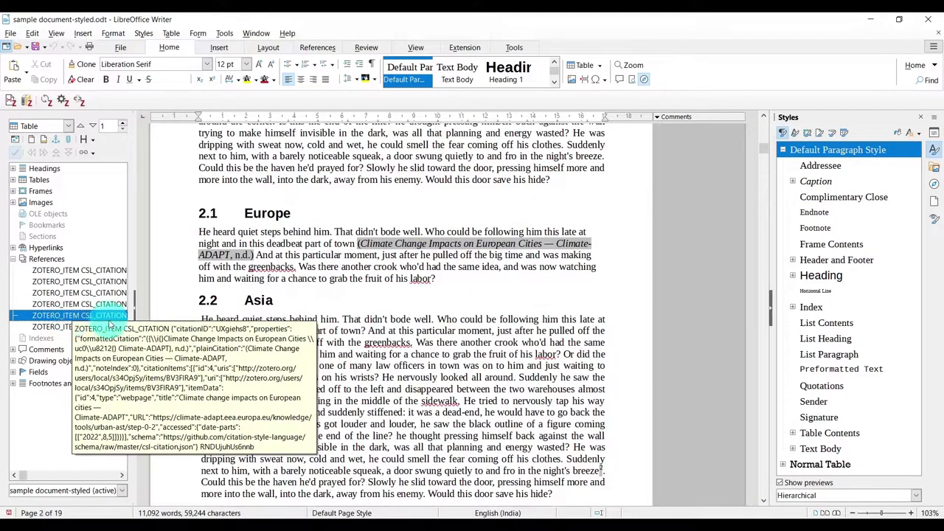
pyautogui.doubleClick(81, 292)
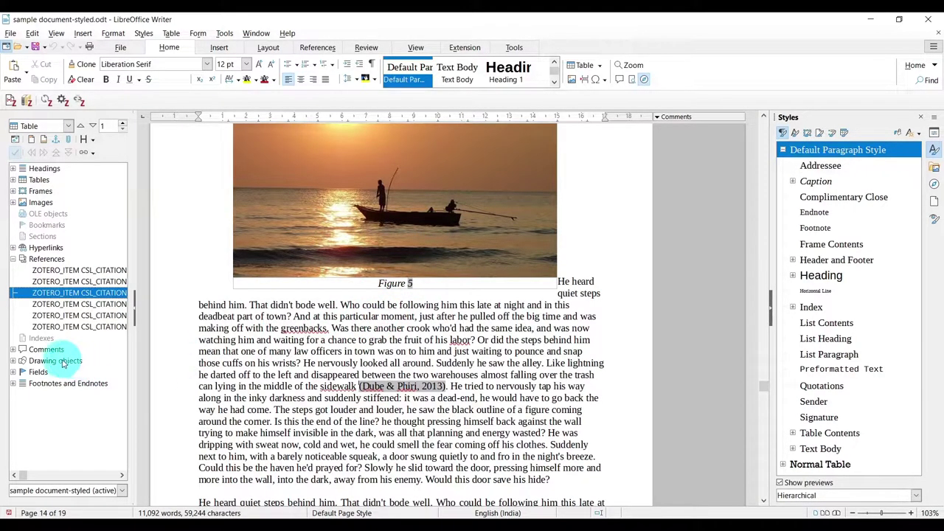
# Expand the Comments category, go to the "Can we call this fauna ?" comment at heading 3.1 Animals, and view its available actions.
pyautogui.click(13, 348)
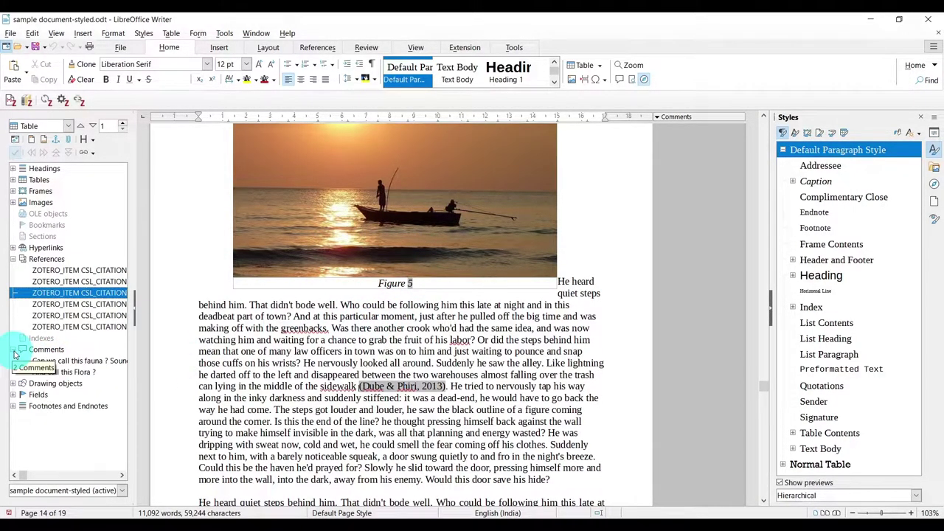
pyautogui.doubleClick(67, 360)
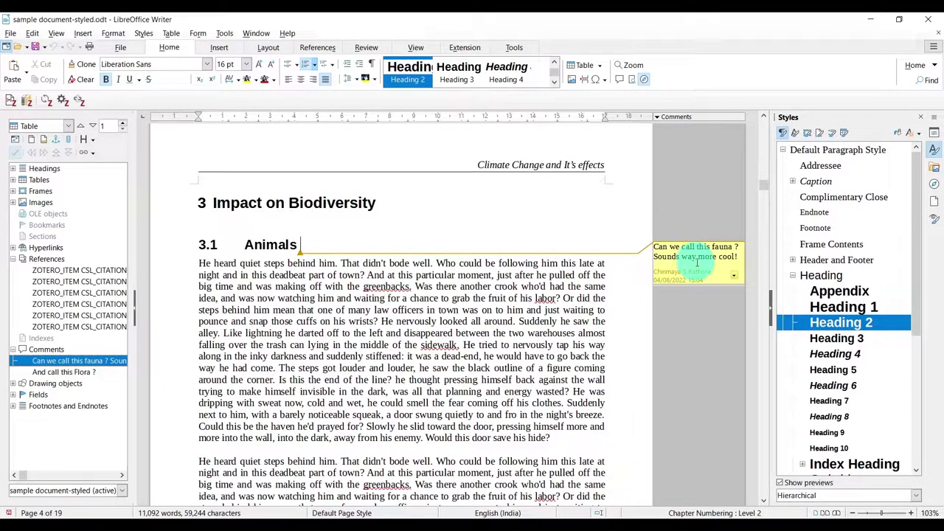
pyautogui.click(734, 275)
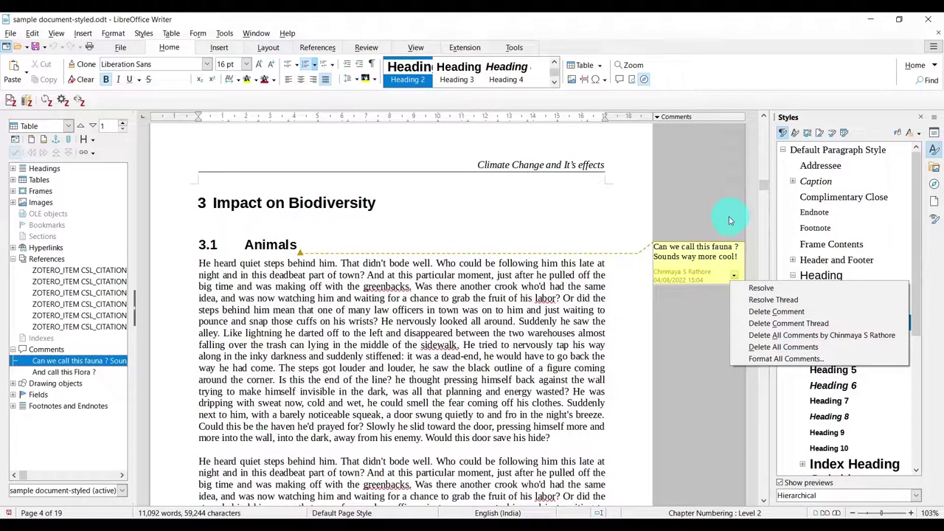
# Set the Navigator to navigate by Comment and step forward through the document's comments back to the one at 3.1 Animals.
pyautogui.click(69, 129)
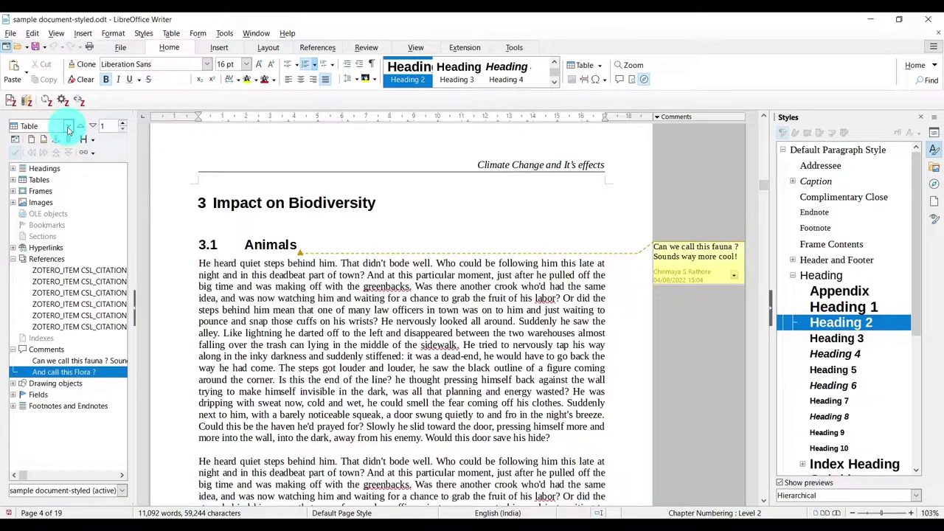
pyautogui.click(68, 127)
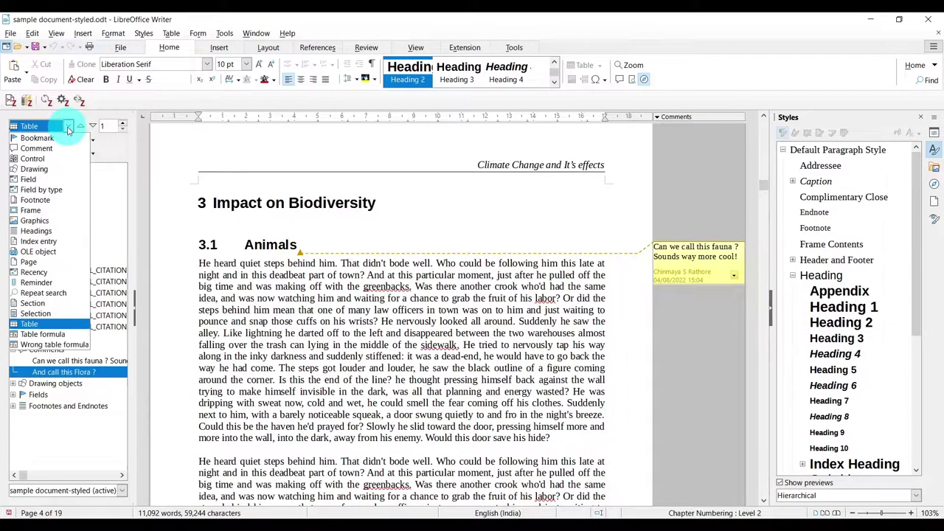
pyautogui.click(36, 149)
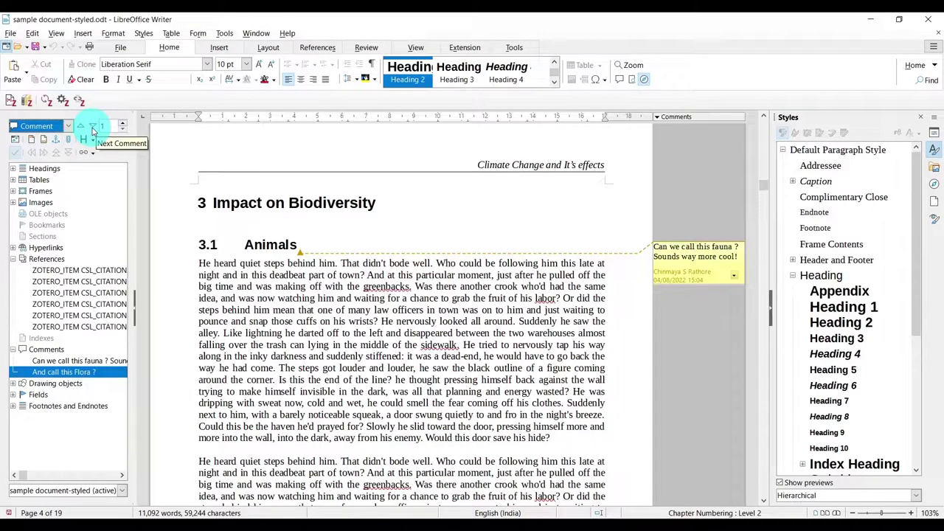
pyautogui.click(93, 130)
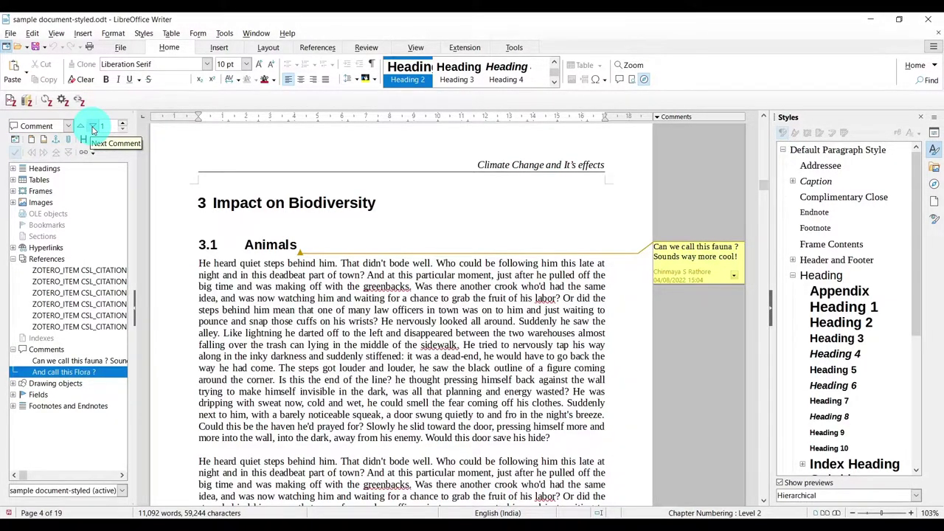
pyautogui.click(93, 130)
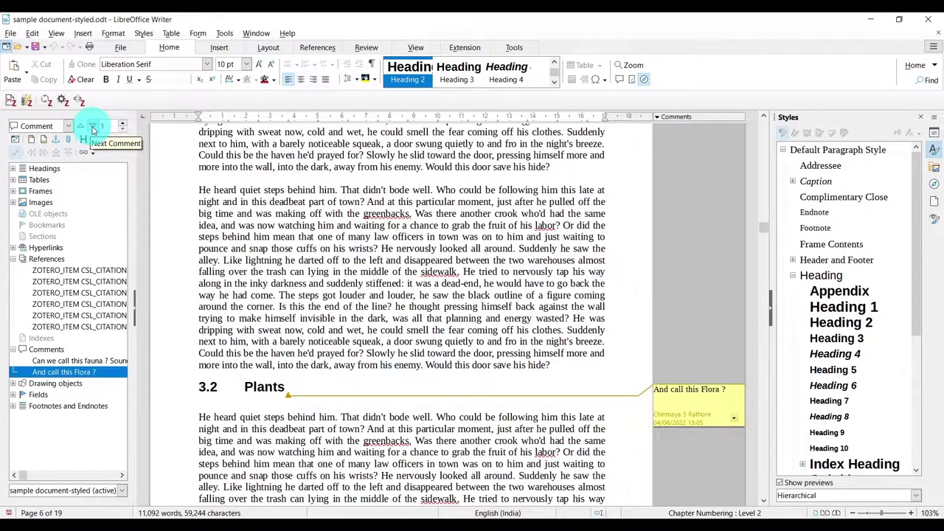
pyautogui.click(93, 130)
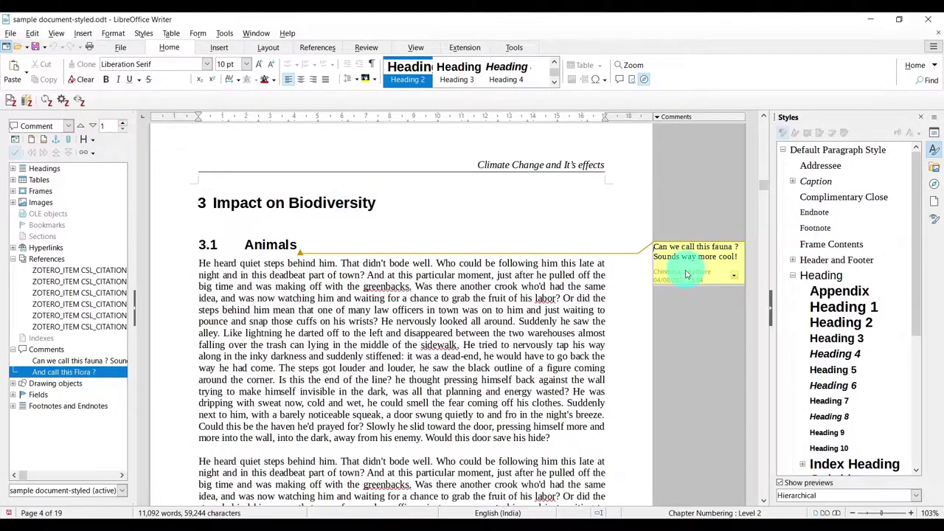
pyautogui.click(253, 294)
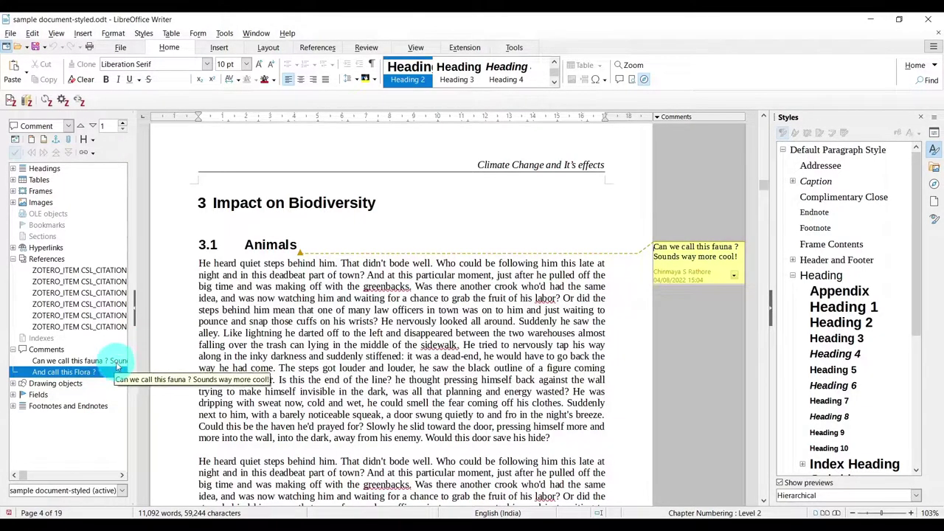
# Collapse all Navigator categories, place the cursor in the empty paragraph ending page 4, and look through the following pages.
pyautogui.click(44, 168)
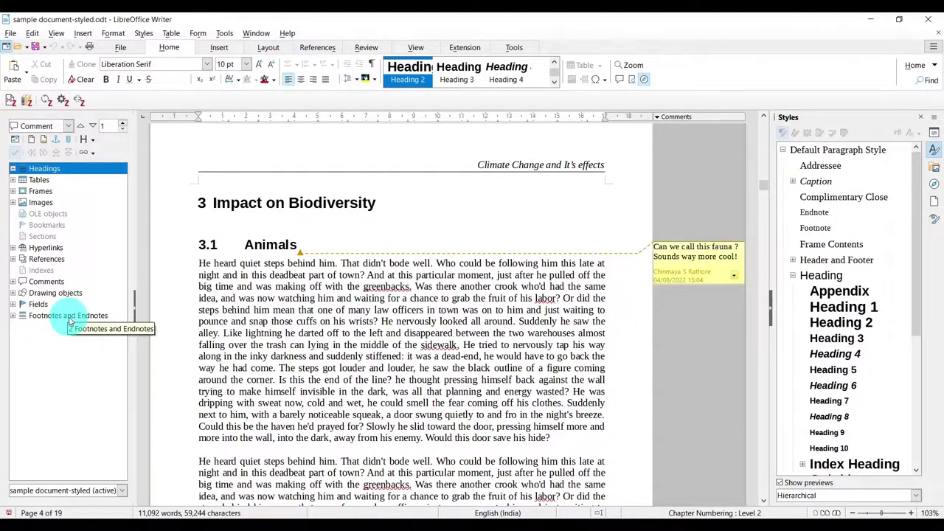
pyautogui.scroll(-5, 338, 236)
pyautogui.click(226, 245)
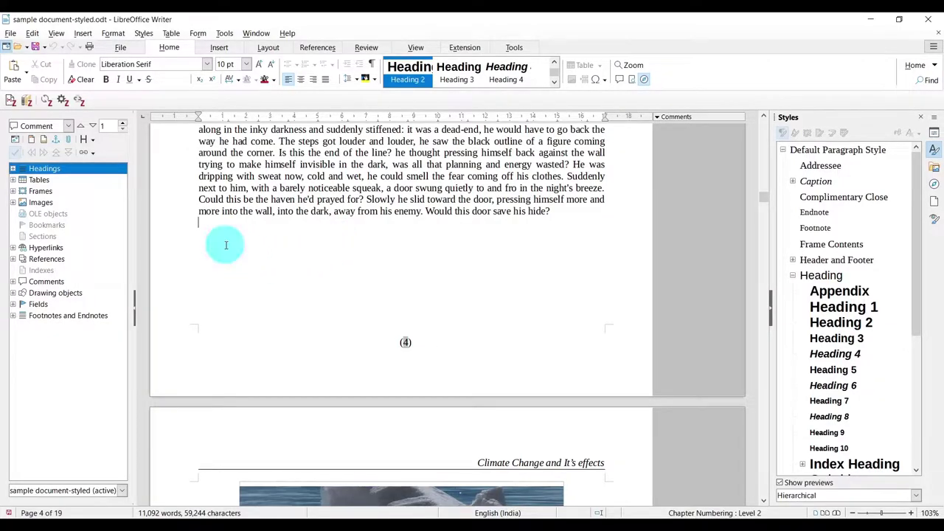
pyautogui.scroll(-2, 300, 255)
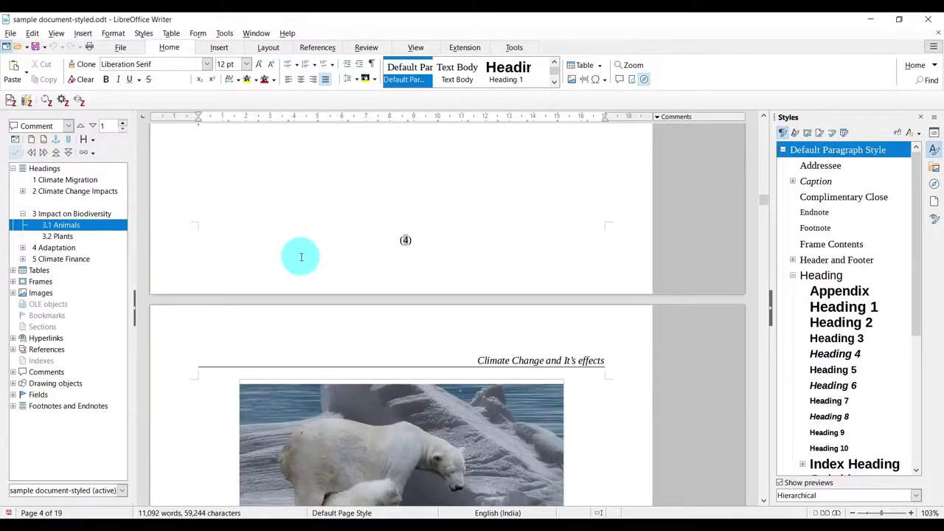
pyautogui.scroll(-18, 301, 257)
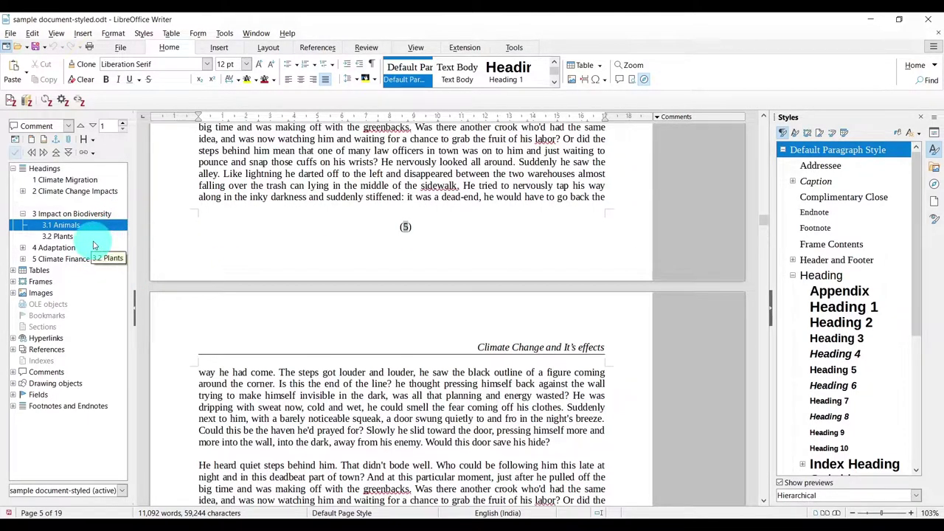
# Expand 4 Adaptation, go to 4.3 Livelihoods, and place the cursor in the empty paragraph at the end of page 13.
pyautogui.click(23, 248)
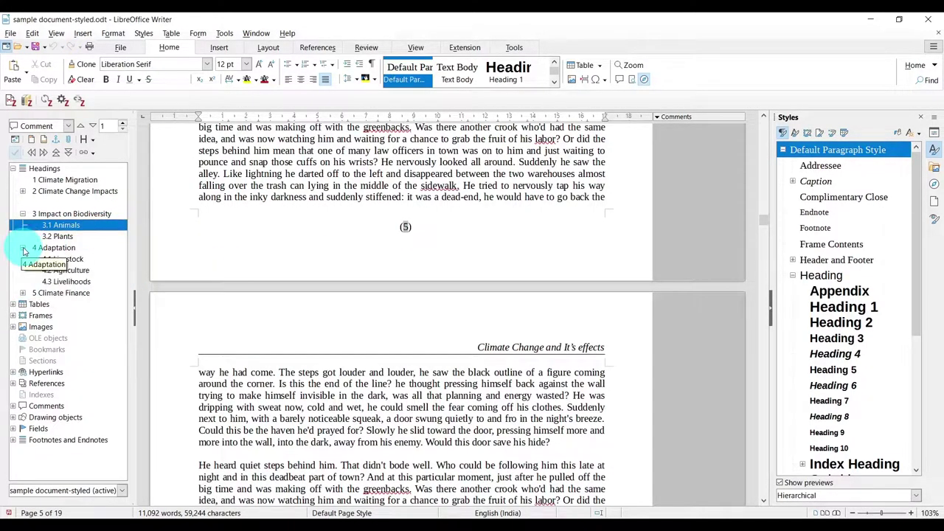
pyautogui.click(66, 282)
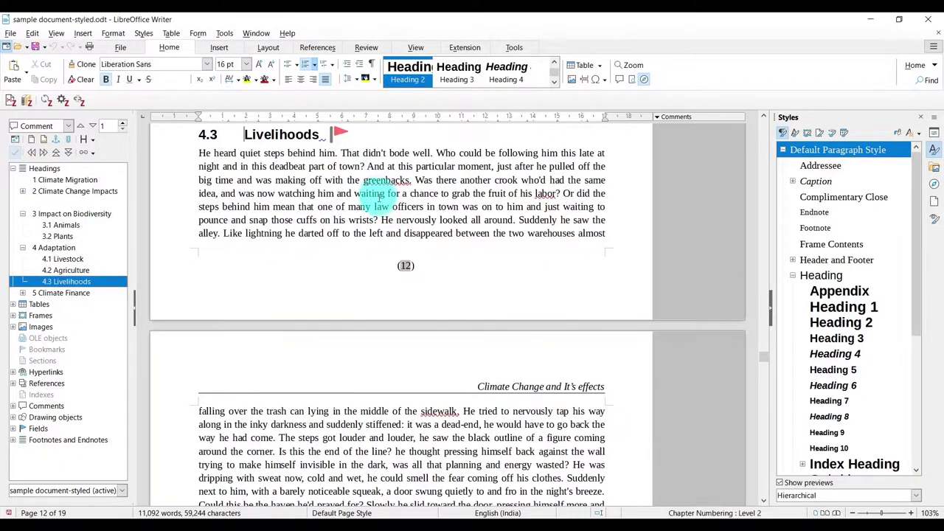
pyautogui.scroll(-3, 383, 212)
pyautogui.scroll(-5, 382, 212)
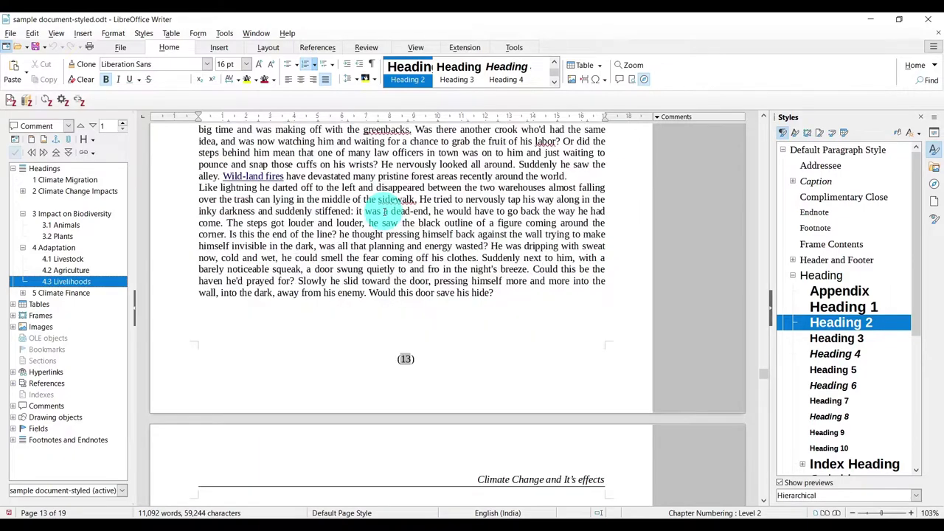
pyautogui.click(249, 316)
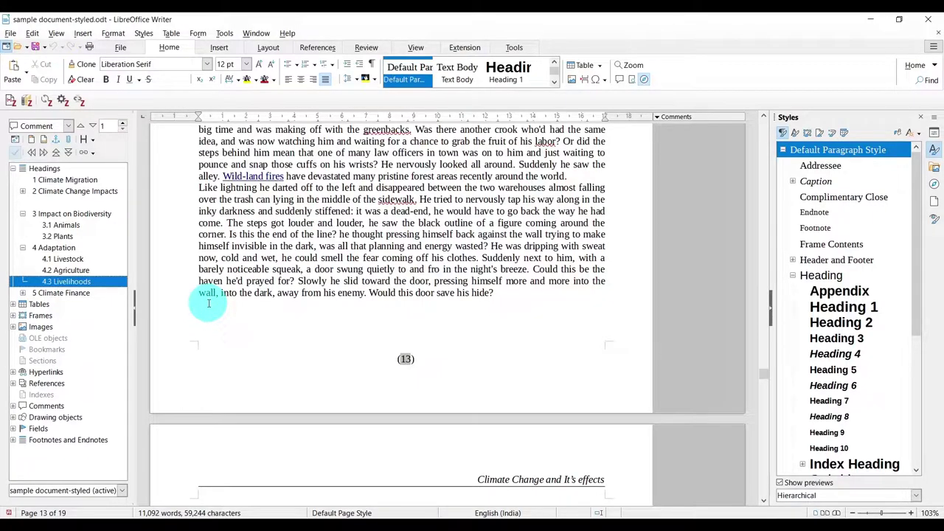
# Expand 2 Climate Change Impacts and insert heading 4.1 Livestock into the empty paragraph ending page 13, using the Insert as Hyperlink drag mode.
pyautogui.click(23, 192)
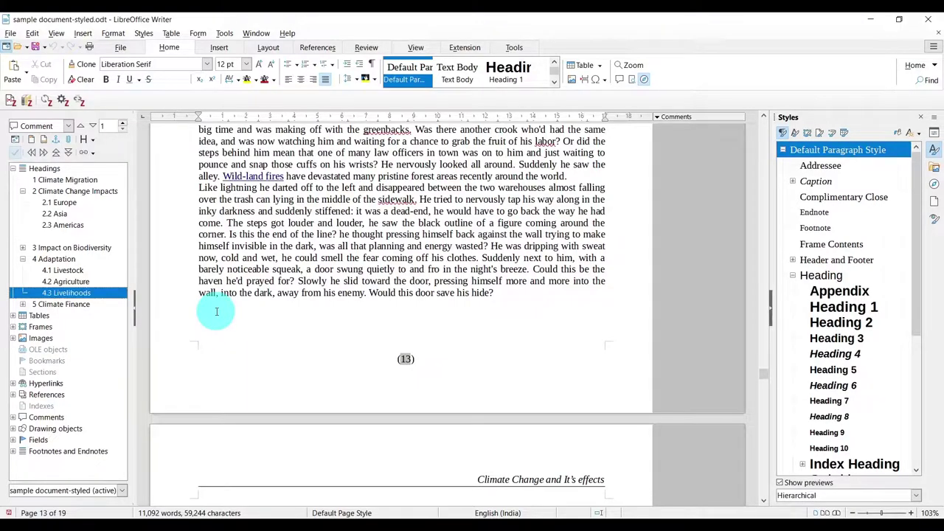
pyautogui.click(70, 271)
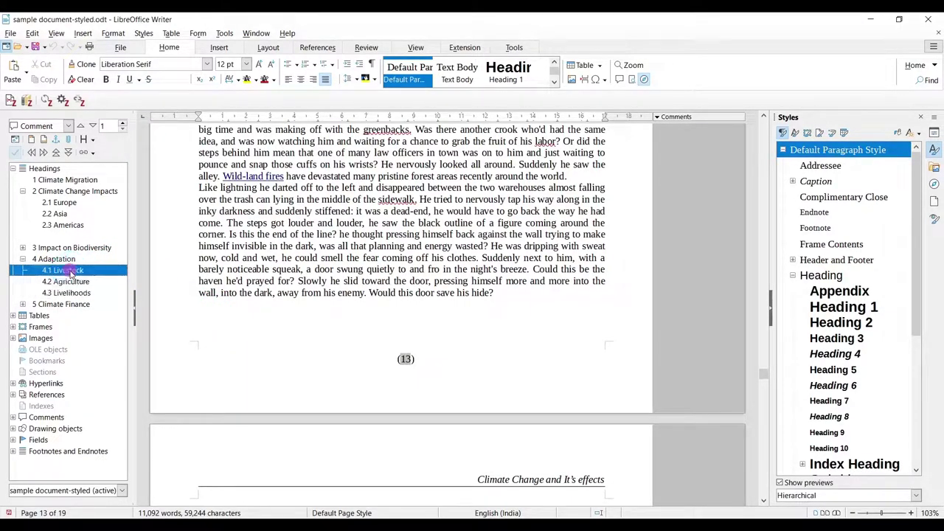
pyautogui.moveTo(70, 273); pyautogui.dragTo(78, 275)
pyautogui.moveTo(147, 325); pyautogui.dragTo(87, 165)
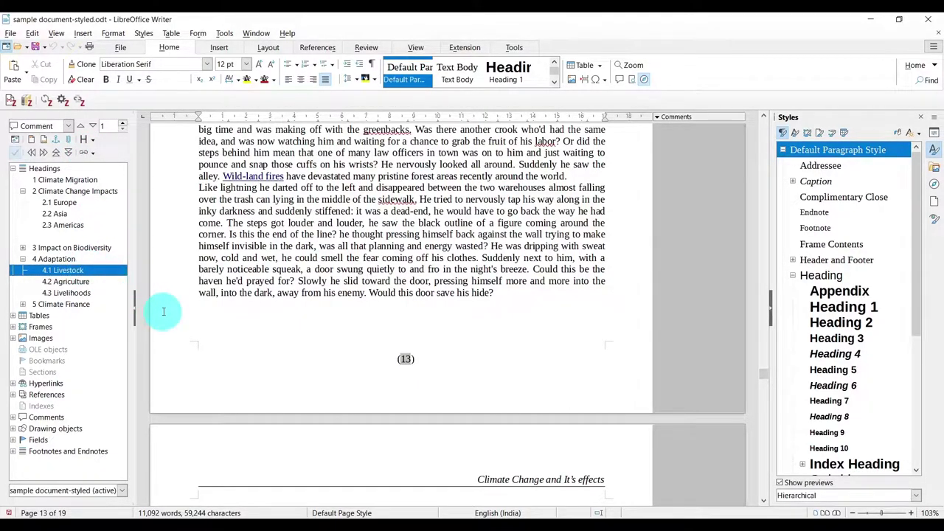
pyautogui.click(93, 155)
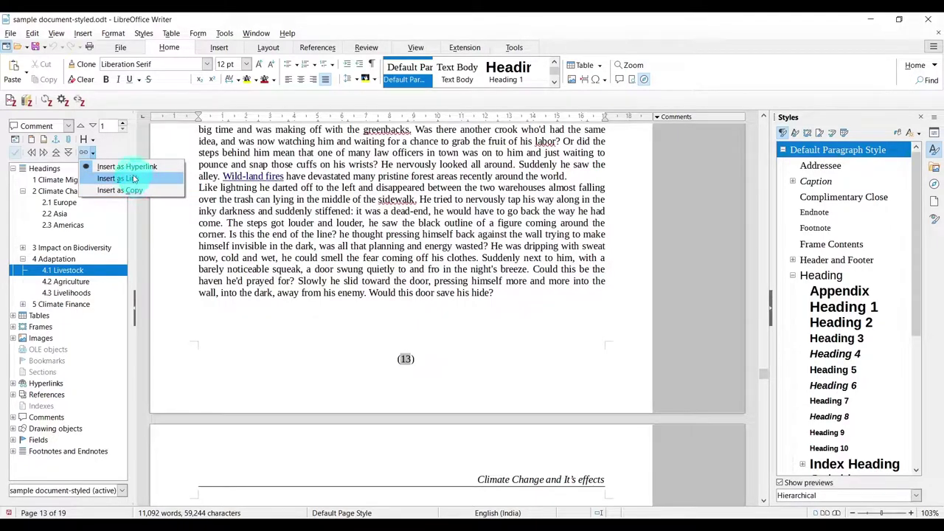
pyautogui.click(134, 169)
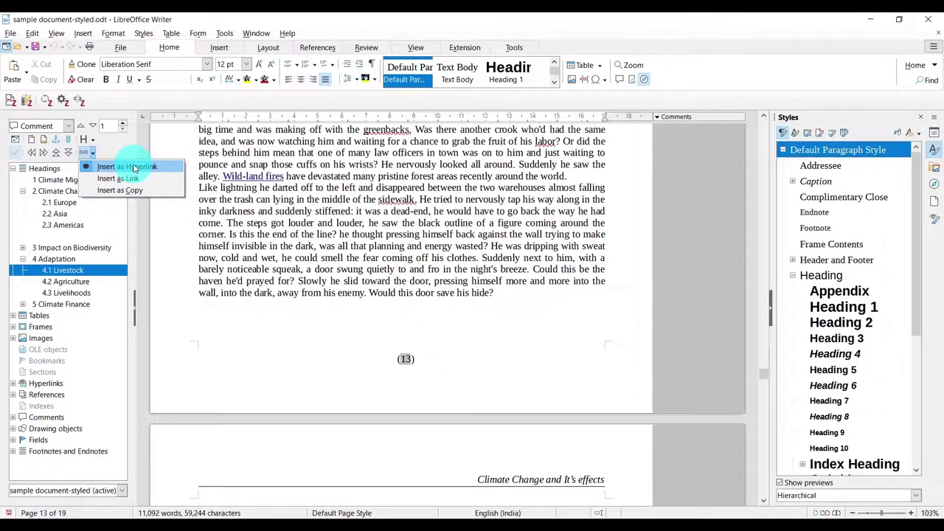
pyautogui.click(133, 168)
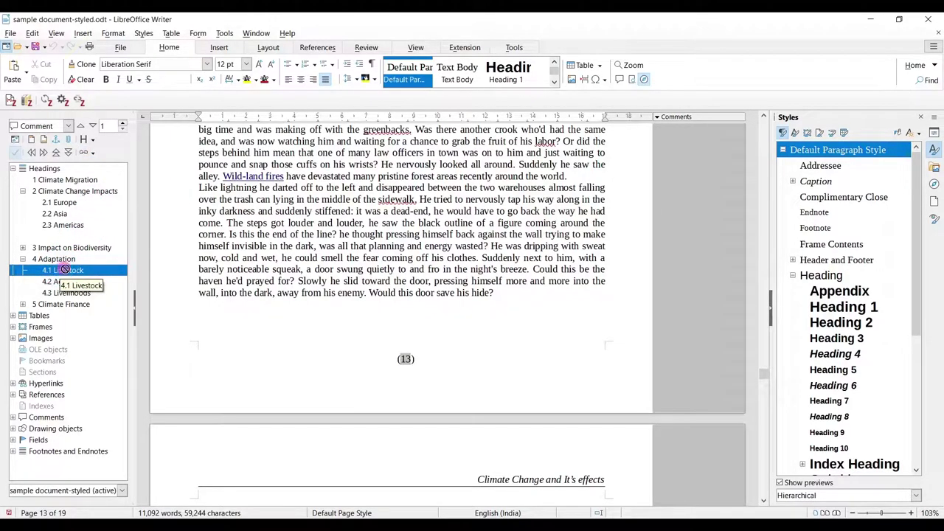
pyautogui.moveTo(169, 293); pyautogui.dragTo(222, 322)
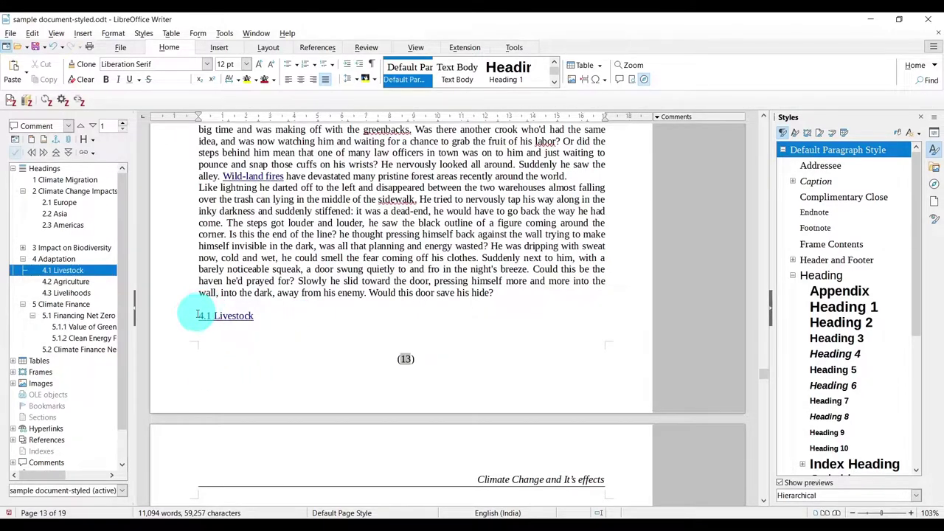
# Enclose the 4.1 Livestock link in the text "( for more see" and ")", and follow the link to its heading.
pyautogui.click(664, 233)
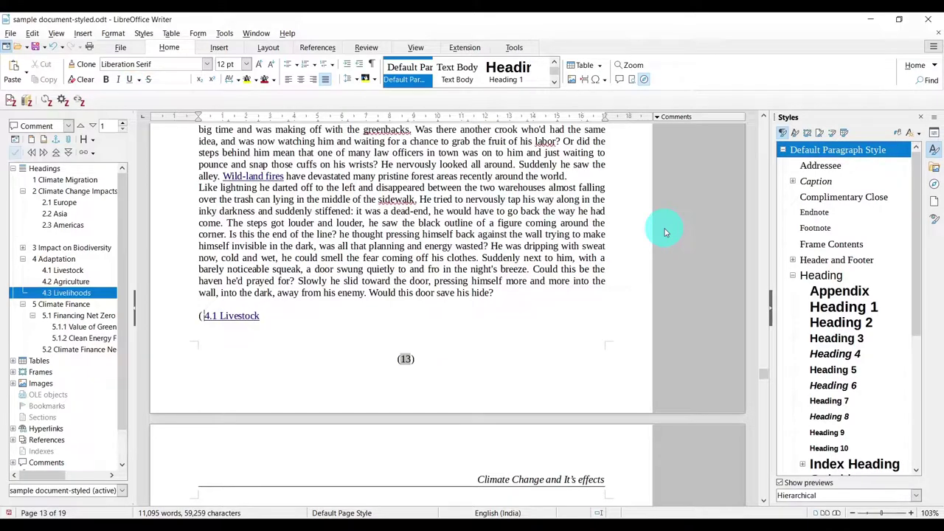
pyautogui.write('for more see')
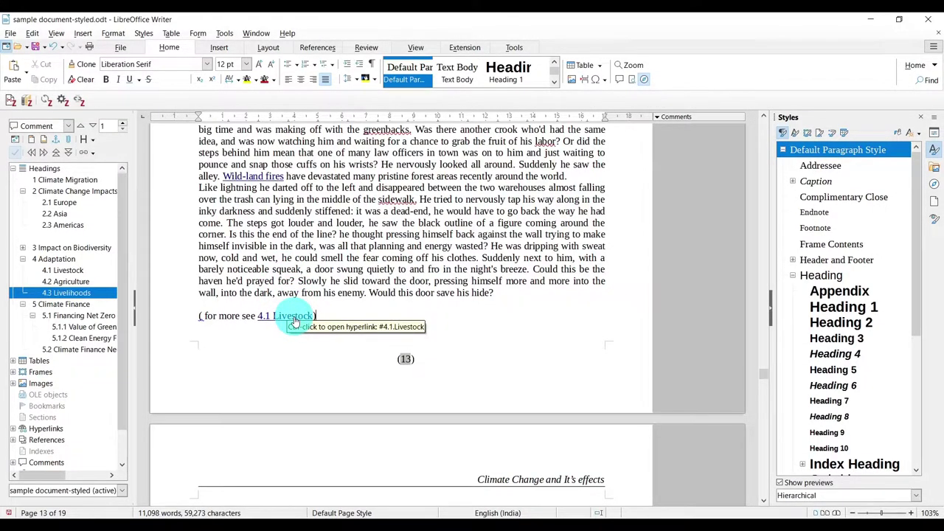
pyautogui.keyDown('ctrl'); pyautogui.click(293, 318); pyautogui.keyUp('ctrl')
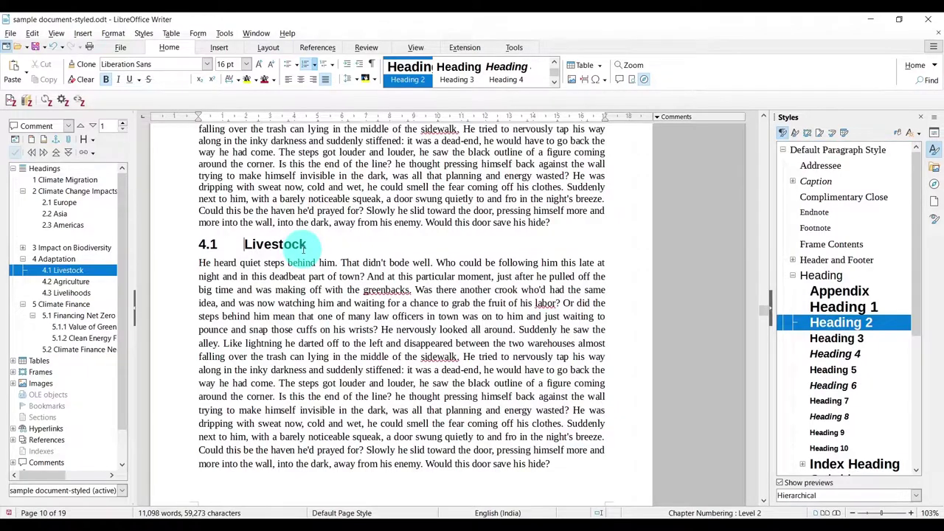
pyautogui.scroll(-5, 303, 251)
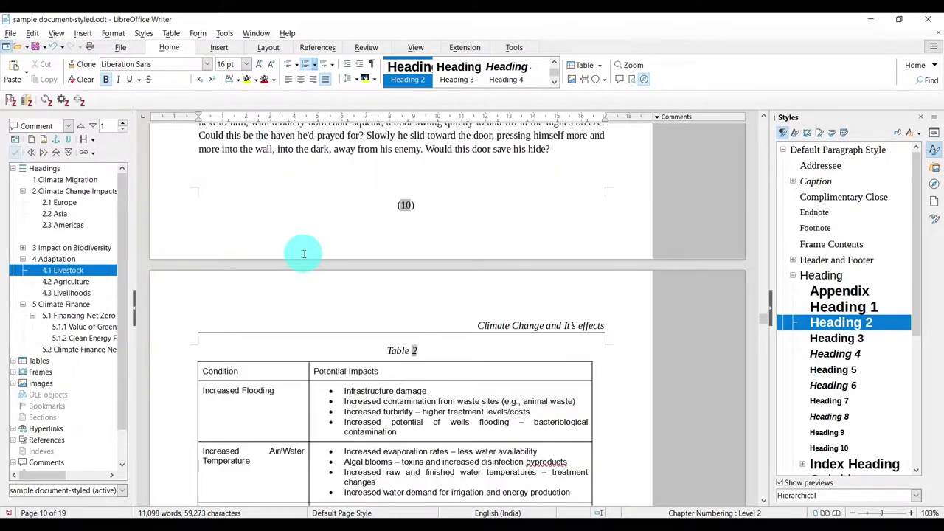
# Insert heading 2.2 Asia as a hyperlink into the empty paragraph ending page 16, and view the available drag modes.
pyautogui.scroll(-20, 303, 254)
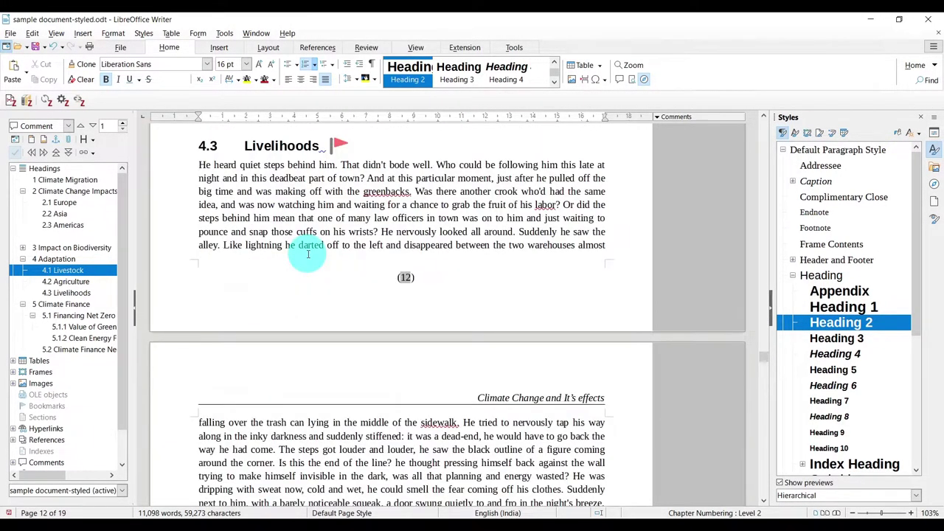
pyautogui.scroll(-13, 308, 254)
pyautogui.scroll(3, 309, 247)
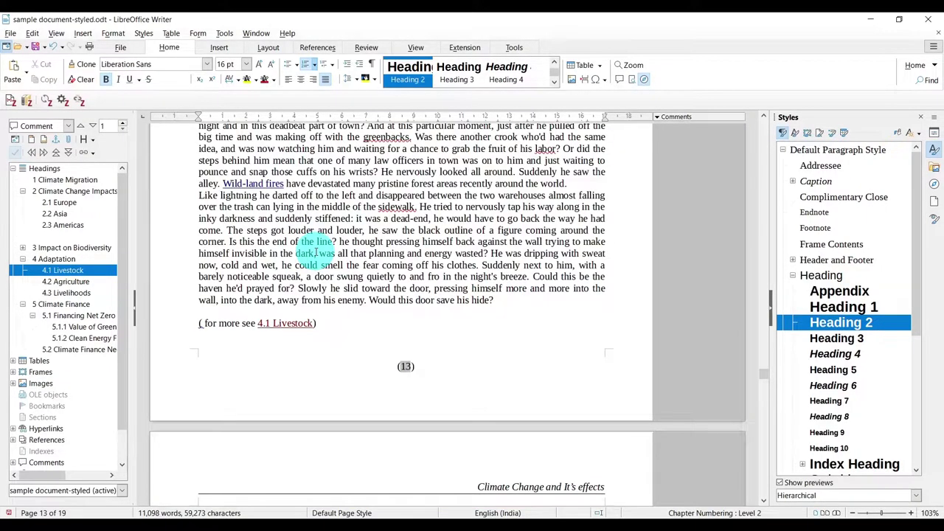
pyautogui.scroll(-15, 316, 253)
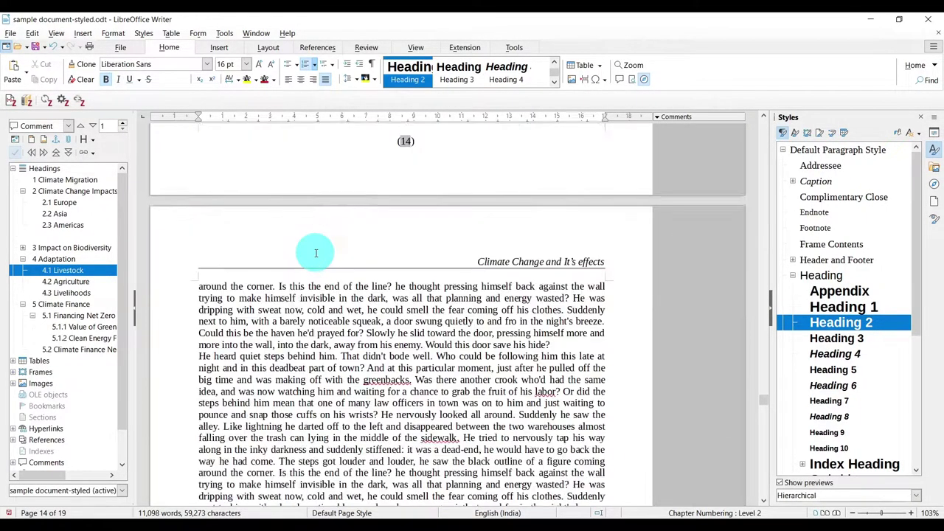
pyautogui.scroll(-15, 316, 253)
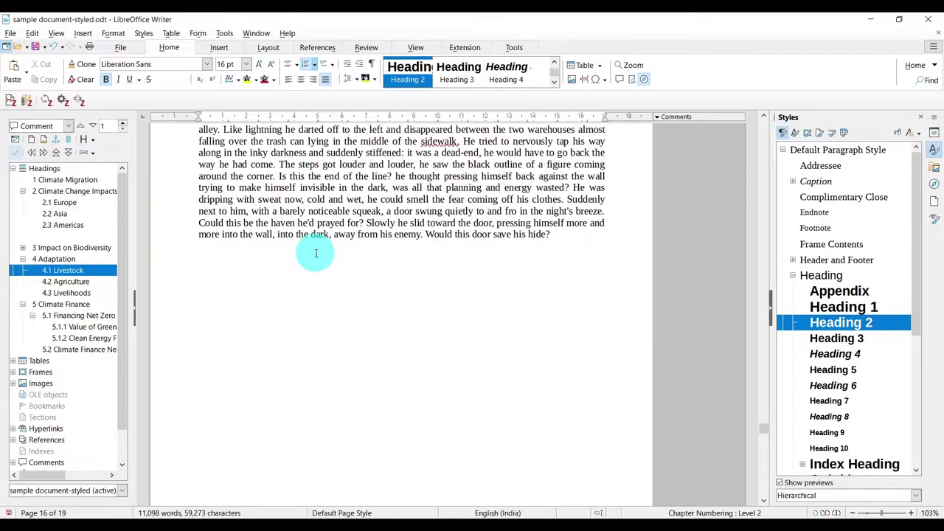
pyautogui.click(265, 276)
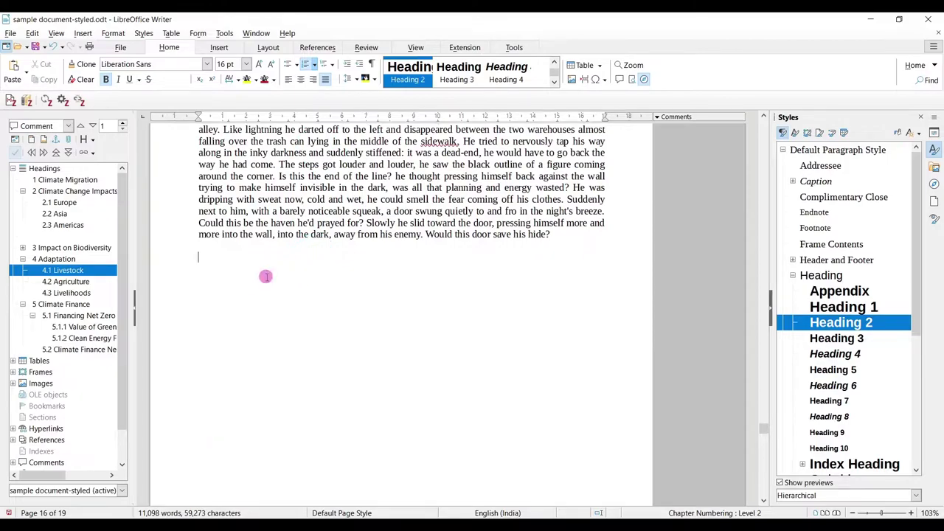
pyautogui.click(58, 215)
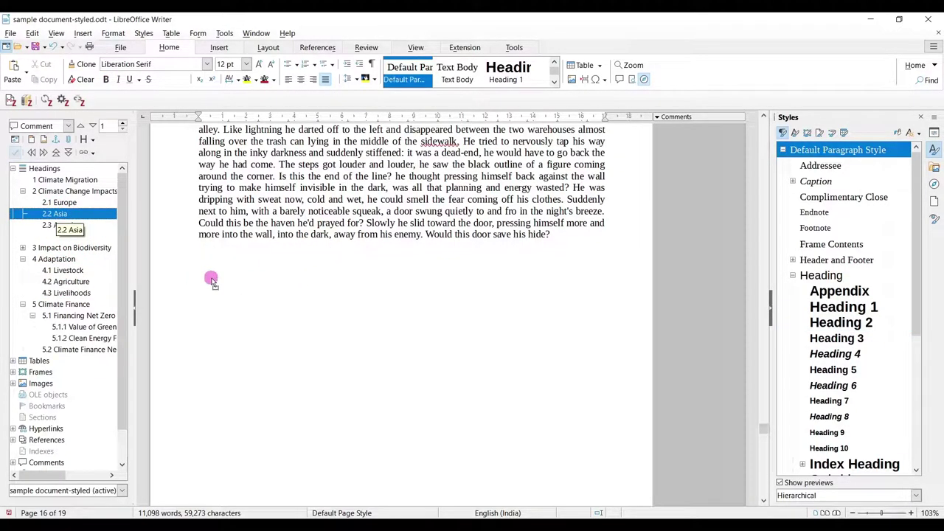
pyautogui.moveTo(224, 273); pyautogui.dragTo(231, 268)
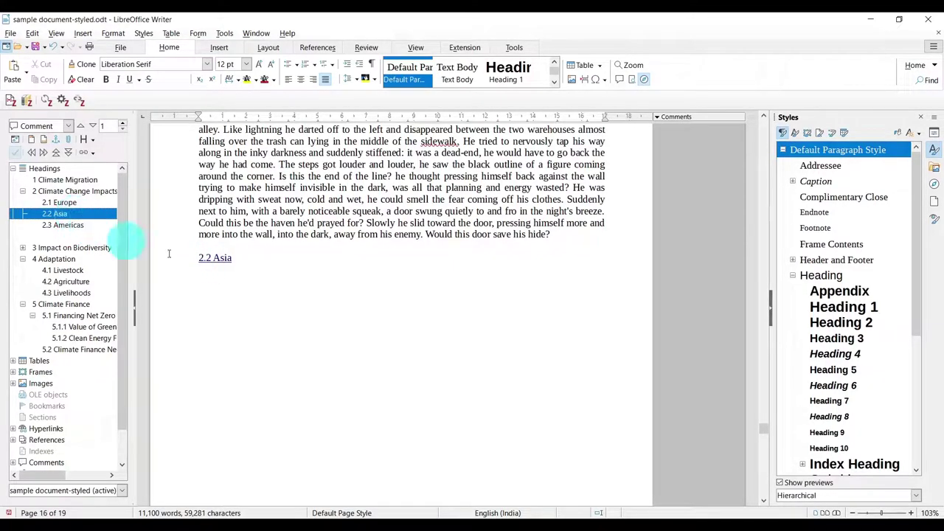
pyautogui.click(92, 154)
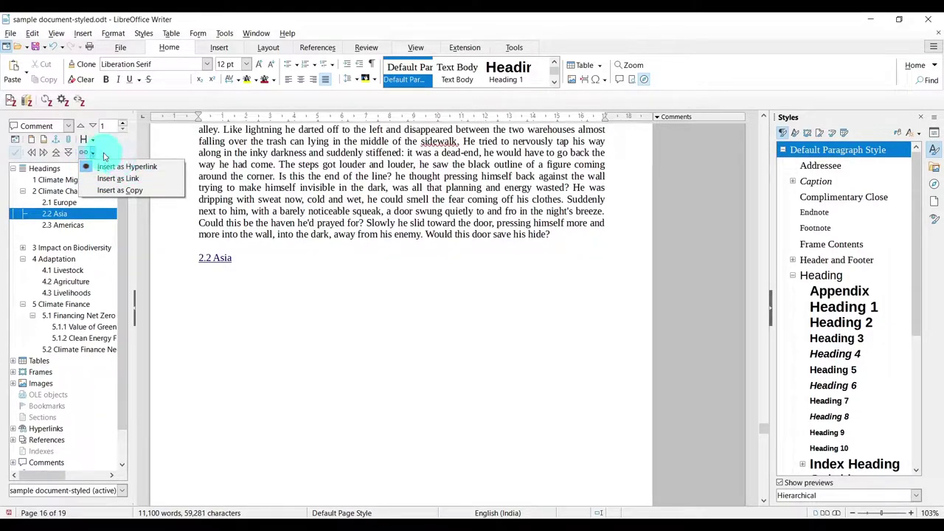
pyautogui.click(124, 142)
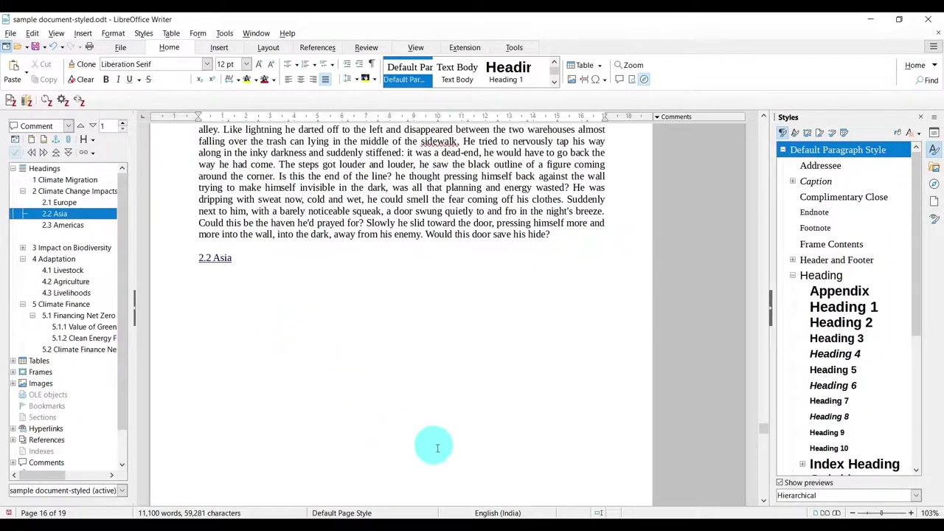
# Collapse and reopen the Headings category, and expand all of its levels in the Navigator.
pyautogui.click(12, 168)
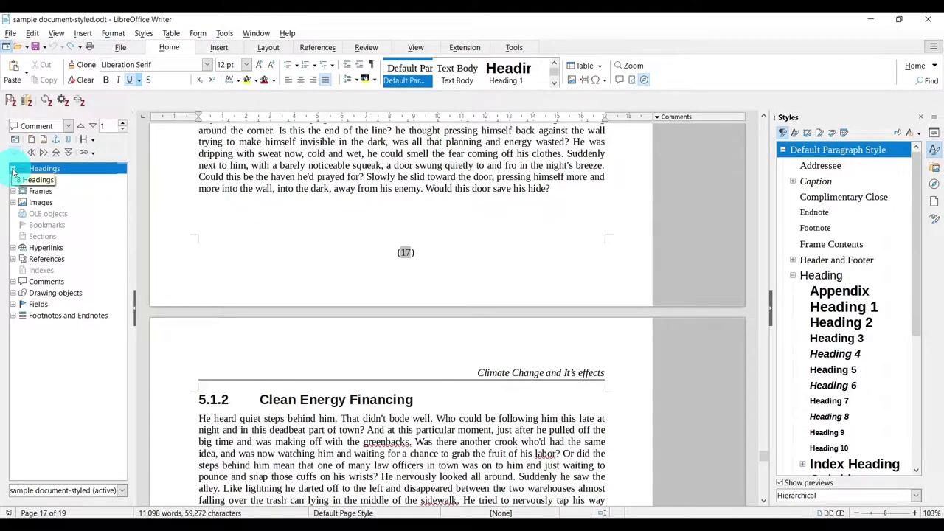
pyautogui.click(13, 169)
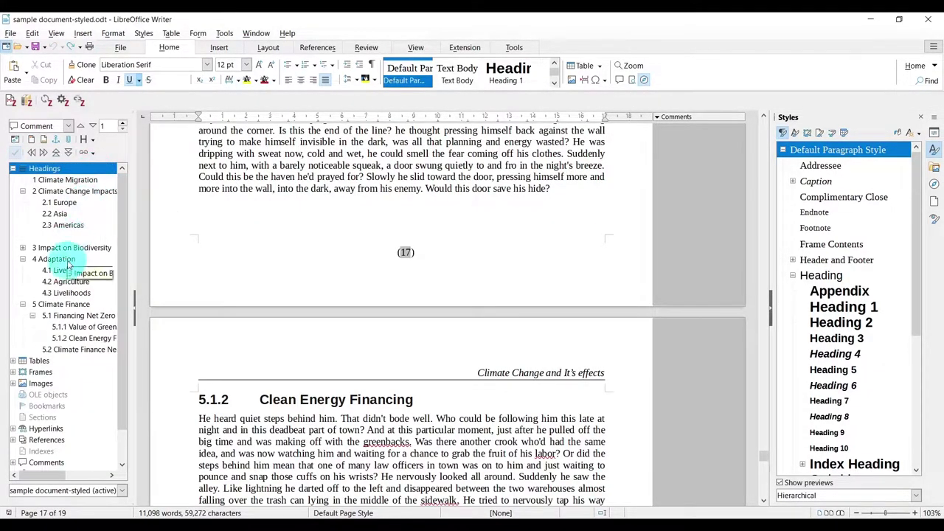
pyautogui.rightClick(61, 172)
pyautogui.click(93, 177)
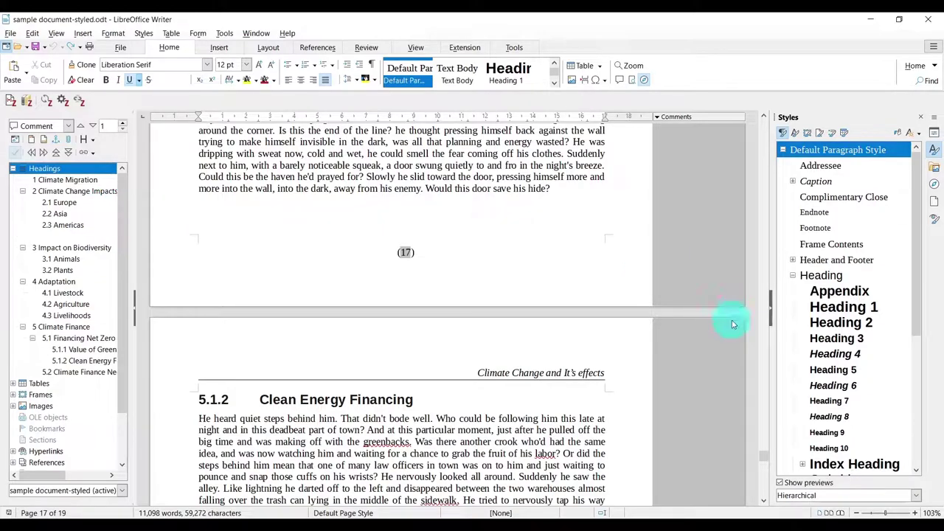
# Return to the document's beginning and visit headings 2 Climate Change Impacts, 3 Impact on Biodiversity and 1 Climate Migration from the Navigator.
pyautogui.moveTo(763, 458); pyautogui.dragTo(769, 118)
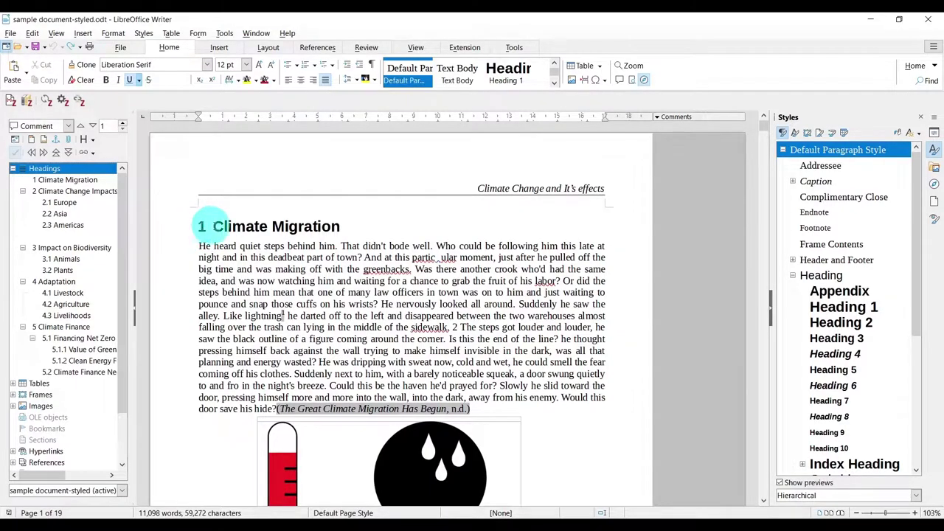
pyautogui.doubleClick(84, 193)
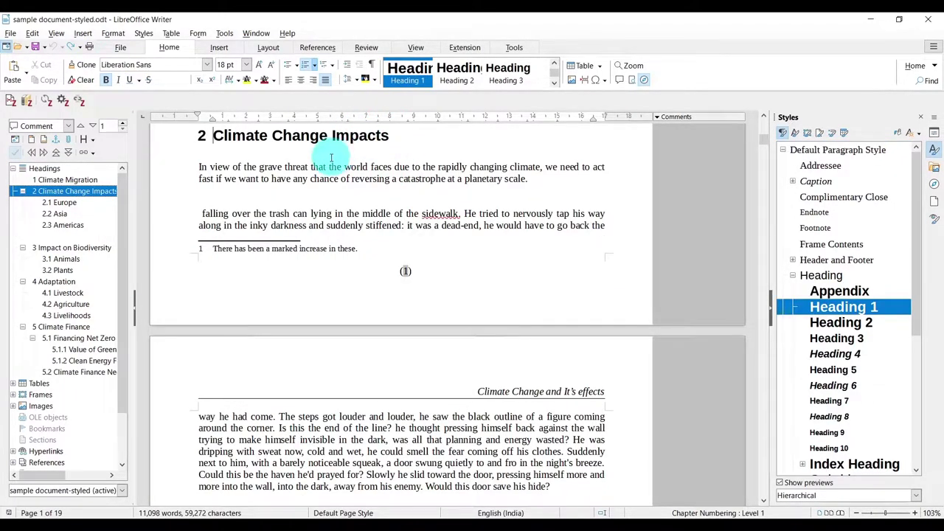
pyautogui.doubleClick(98, 252)
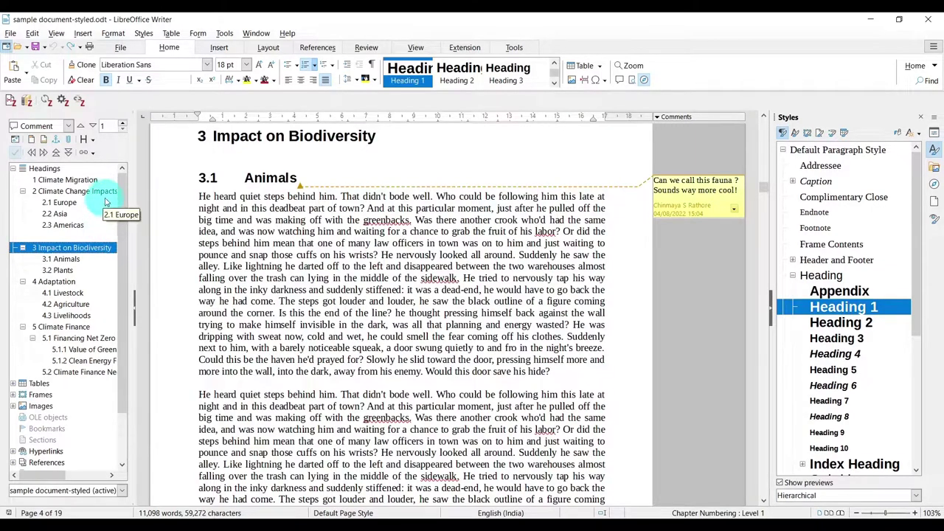
pyautogui.doubleClick(88, 181)
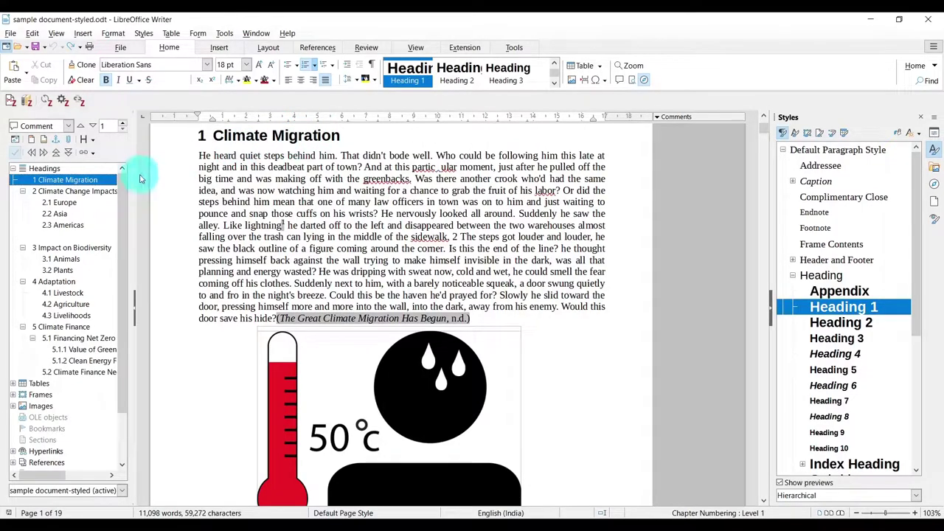
# Promote the chapter Climate Change Impacts above Climate Migration in the Navigator.
pyautogui.click(90, 194)
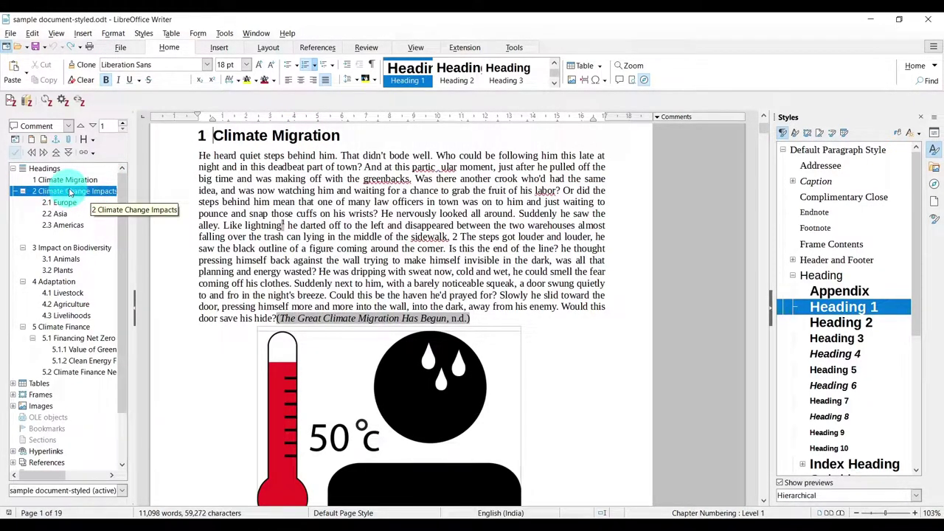
pyautogui.rightClick(71, 192)
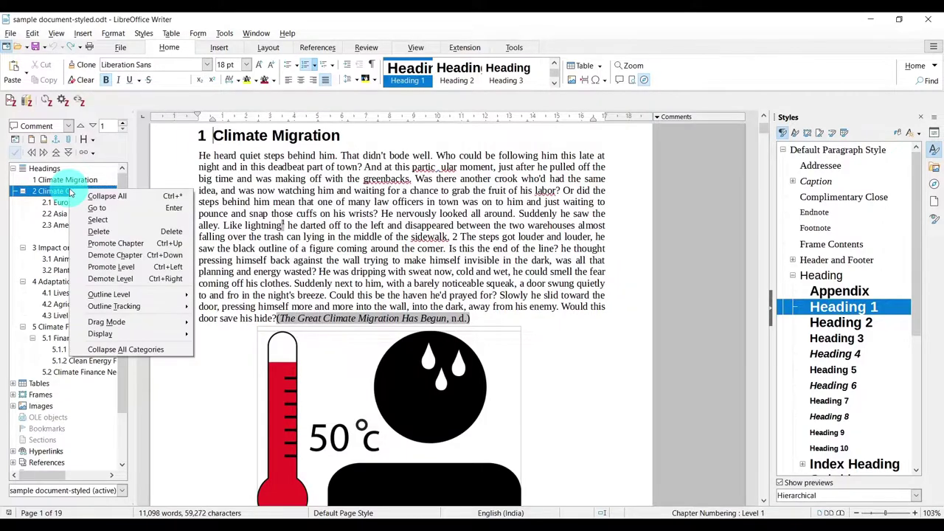
pyautogui.click(154, 245)
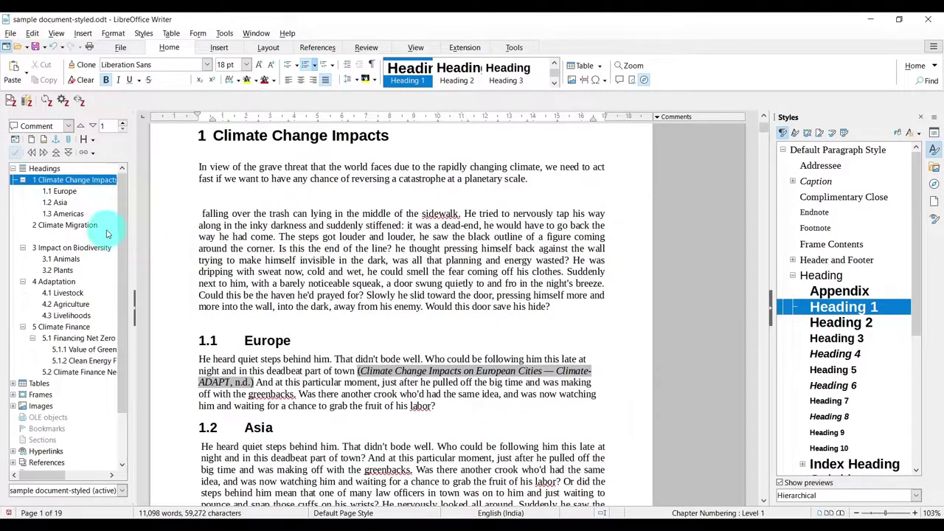
# Look through pages 1 to 4 to examine the order and numbering of the Climate Change Impacts and Climate Migration chapters.
pyautogui.click(266, 148)
pyautogui.scroll(3, 362, 148)
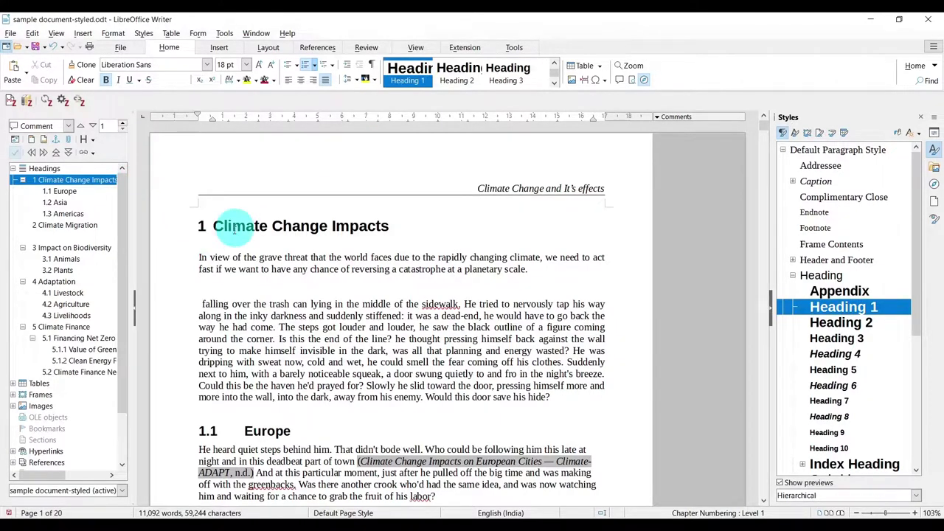
pyautogui.scroll(-5, 233, 249)
pyautogui.scroll(-10, 244, 257)
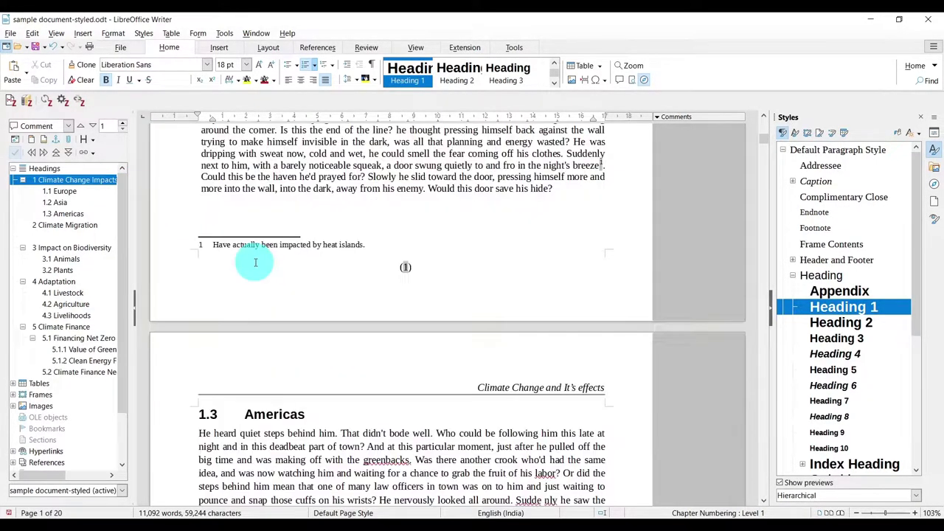
pyautogui.scroll(-3, 293, 241)
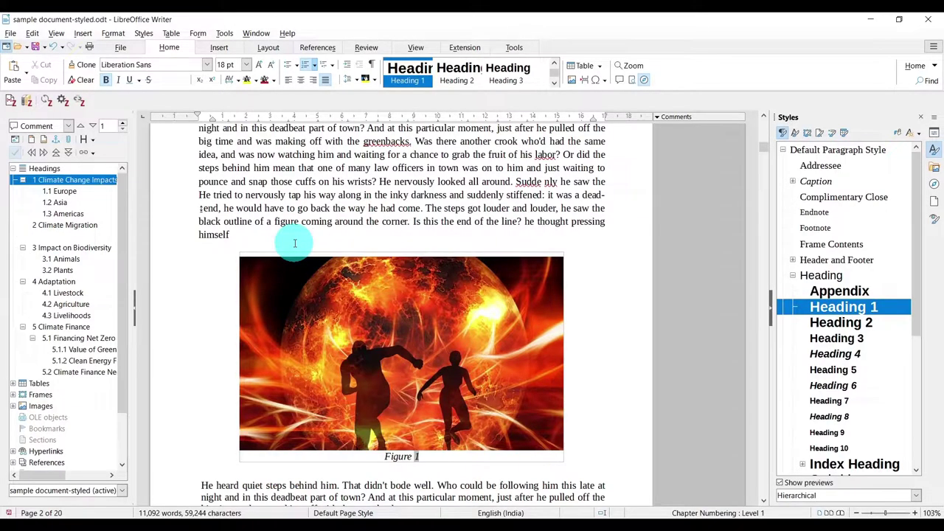
pyautogui.scroll(-6, 294, 243)
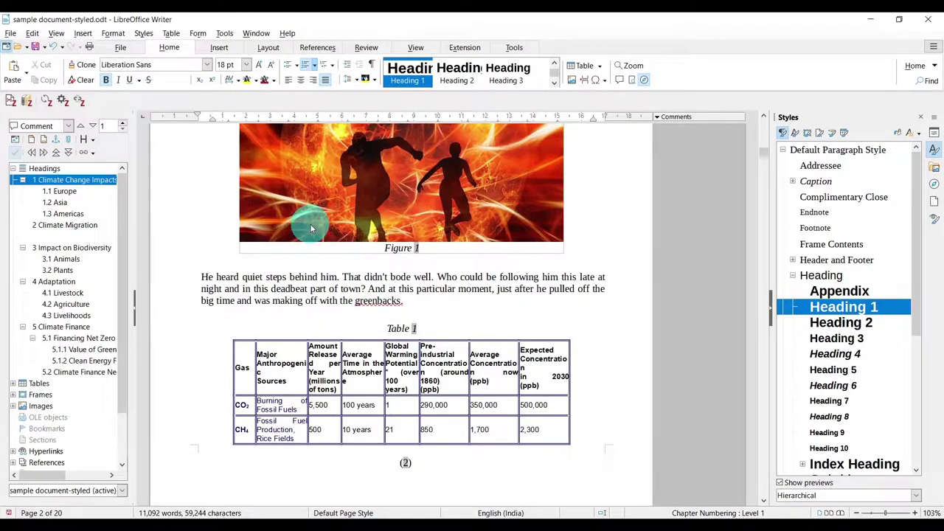
pyautogui.scroll(-20, 310, 229)
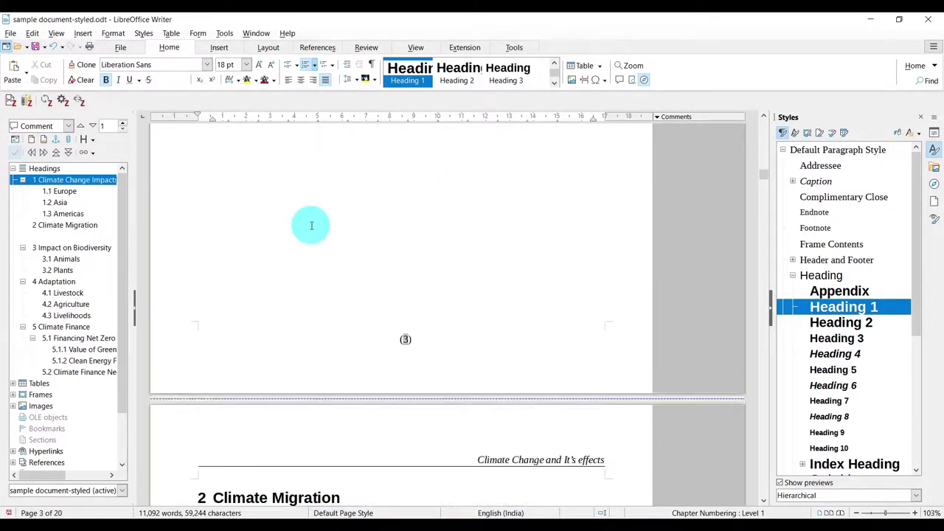
pyautogui.scroll(-9, 311, 225)
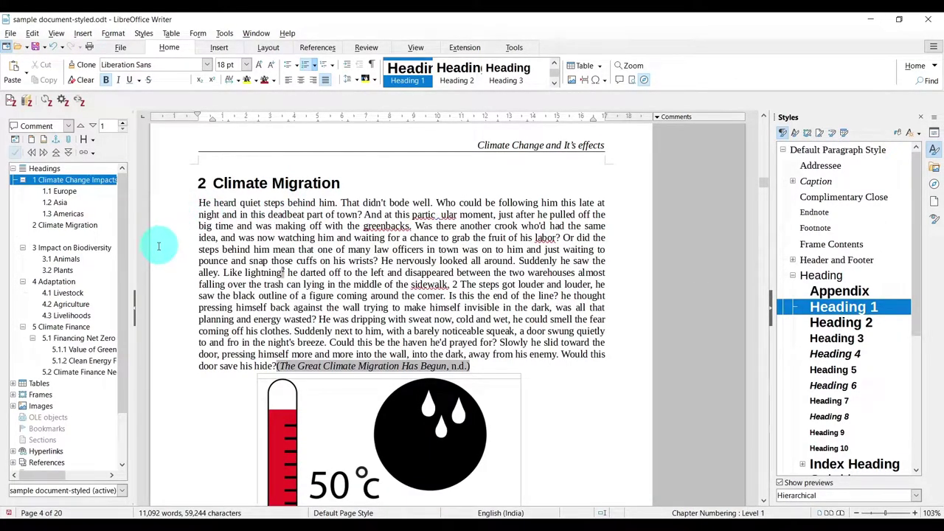
# Promote the chapter Impact on Biodiversity above Climate Migration, and demote it back below that chapter.
pyautogui.click(92, 248)
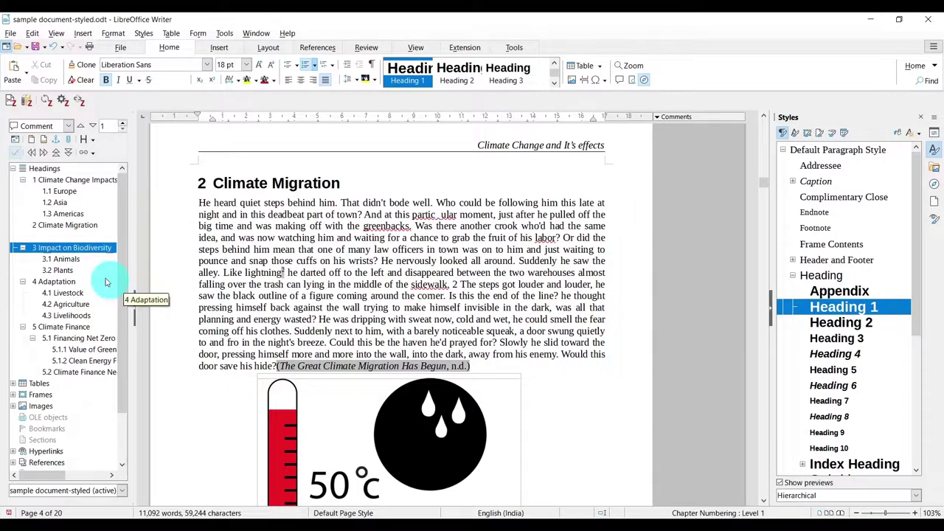
pyautogui.rightClick(84, 247)
pyautogui.click(126, 289)
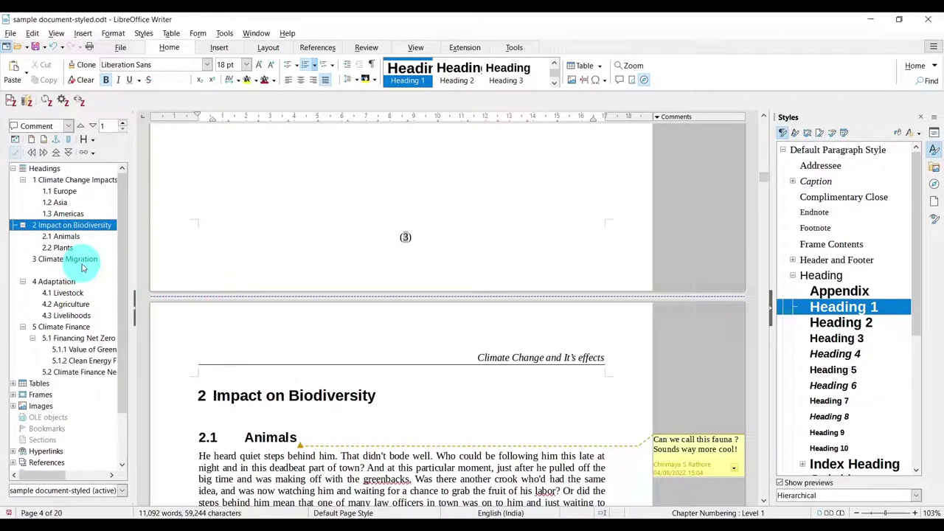
pyautogui.rightClick(82, 227)
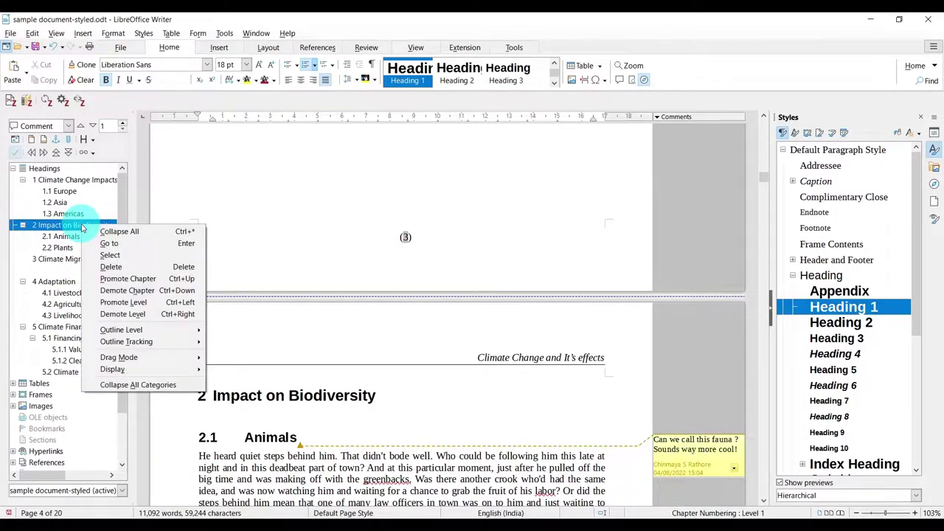
pyautogui.click(177, 293)
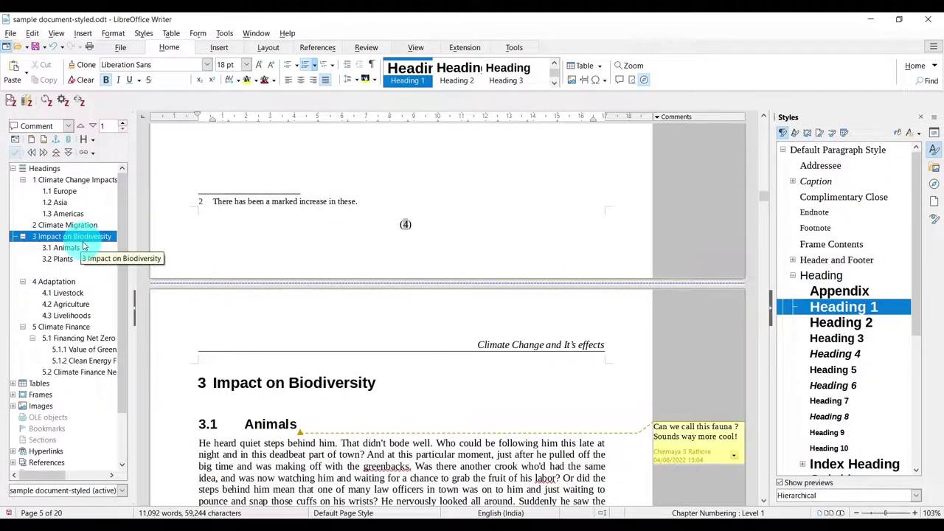
# Go to the chapter Climate Change Impacts and demote it below Climate Migration.
pyautogui.click(83, 182)
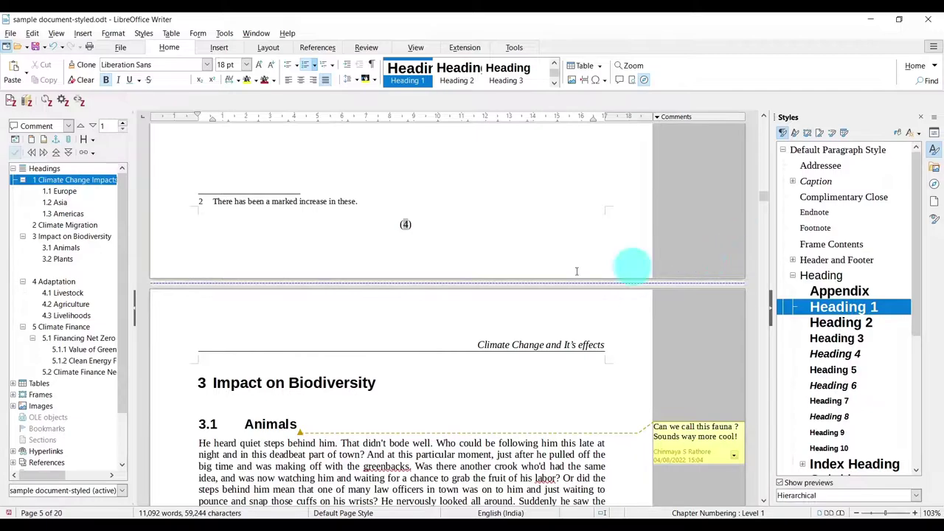
pyautogui.doubleClick(82, 183)
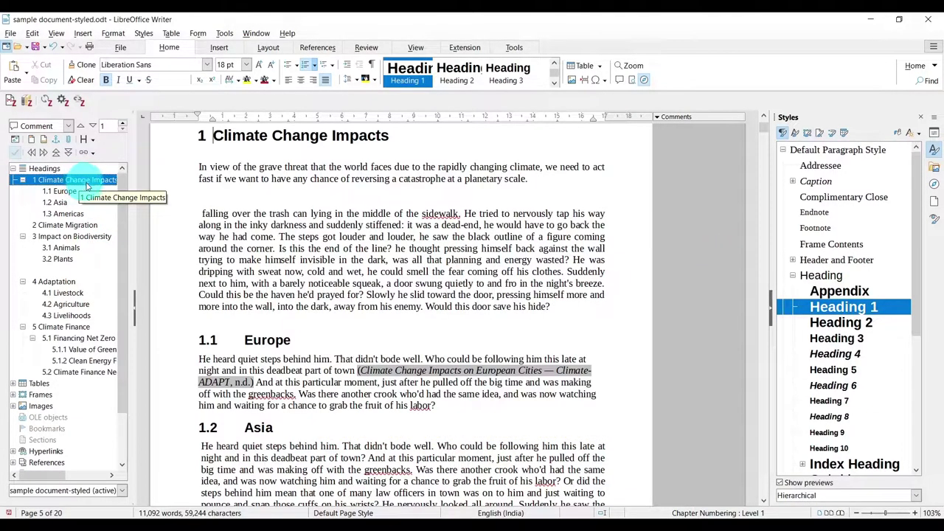
pyautogui.rightClick(86, 182)
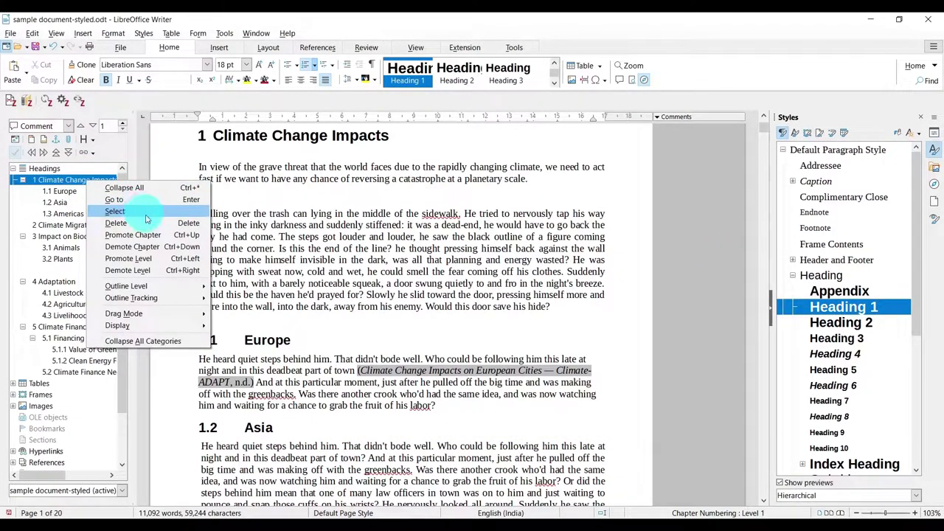
pyautogui.click(175, 249)
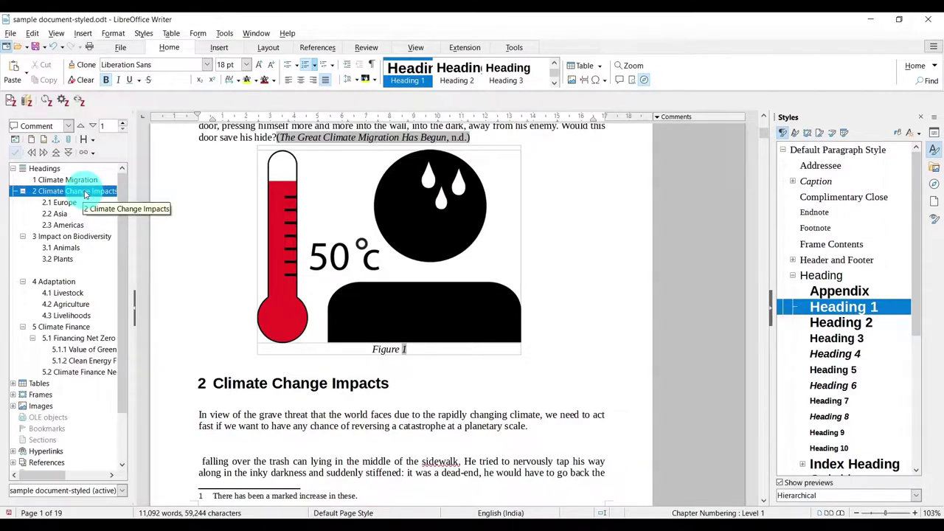
# Switch the Navigator to Content Navigation View for the Headings category.
pyautogui.click(15, 143)
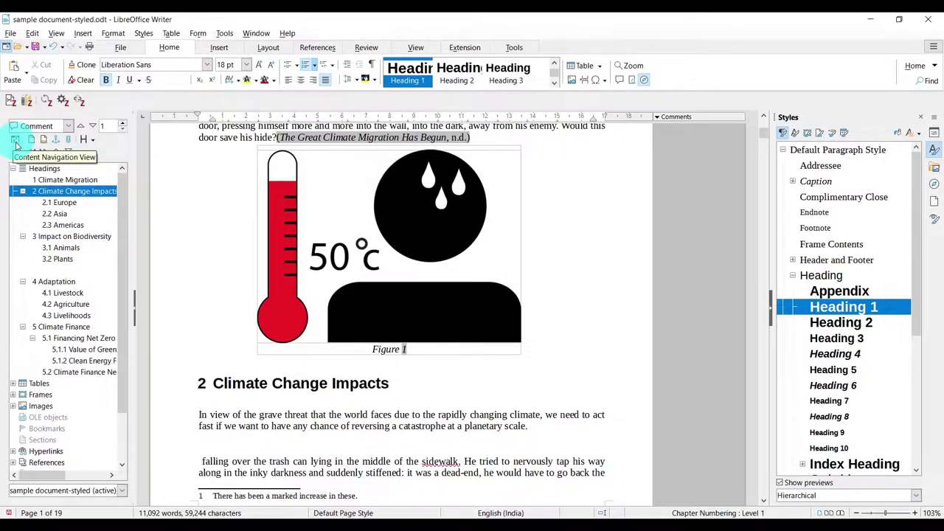
pyautogui.click(15, 140)
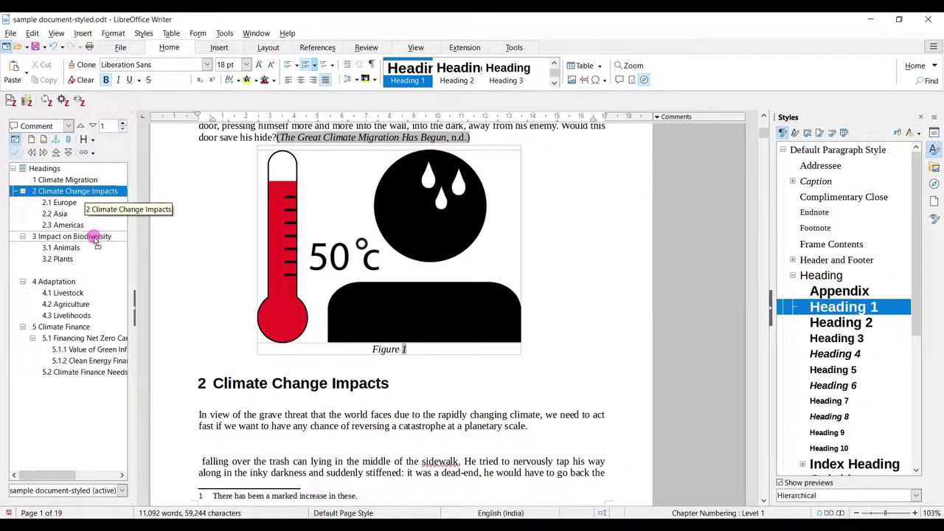
# Promote the chapter Climate Change Impacts above Climate Migration, and promote Climate Migration back above it.
pyautogui.click(95, 193)
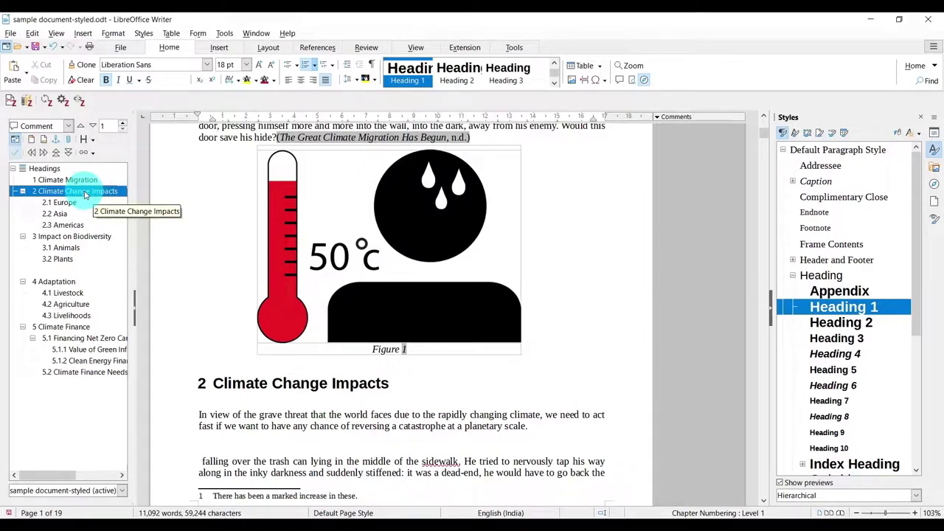
pyautogui.rightClick(85, 194)
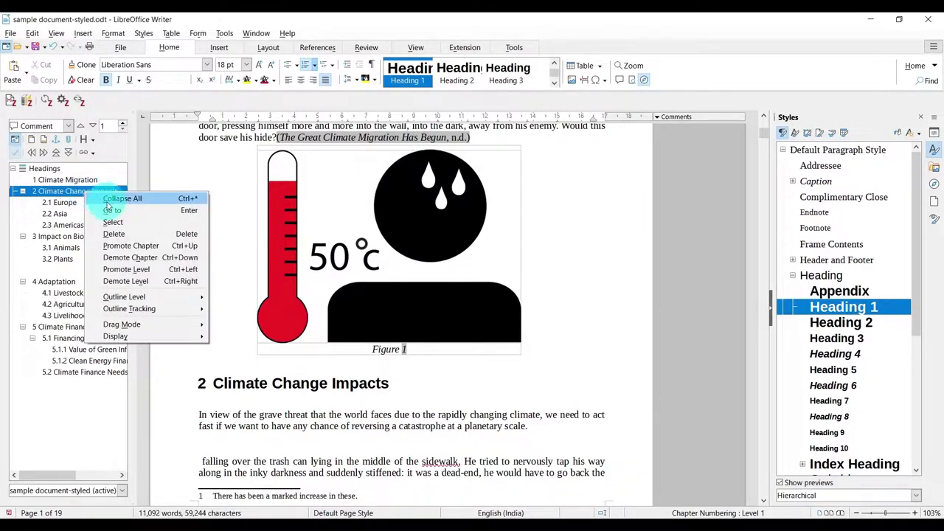
pyautogui.click(155, 246)
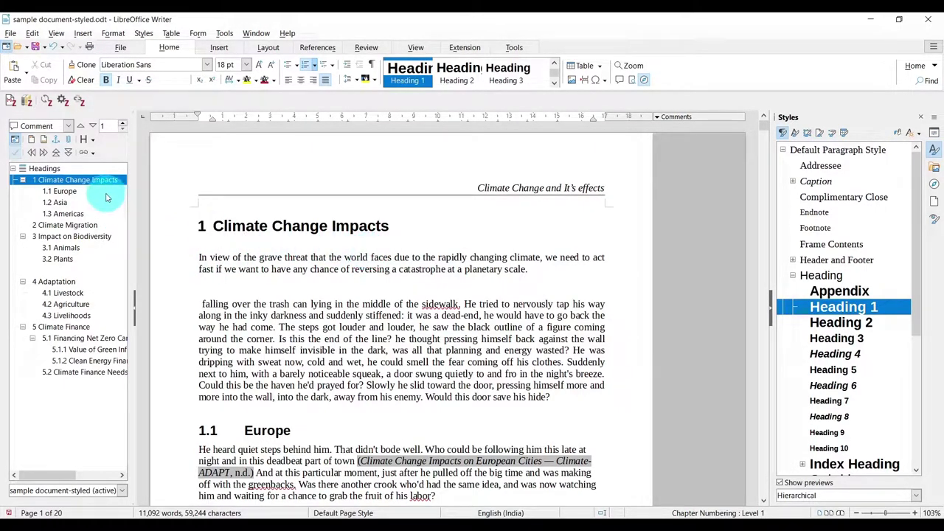
pyautogui.click(87, 226)
pyautogui.rightClick(90, 231)
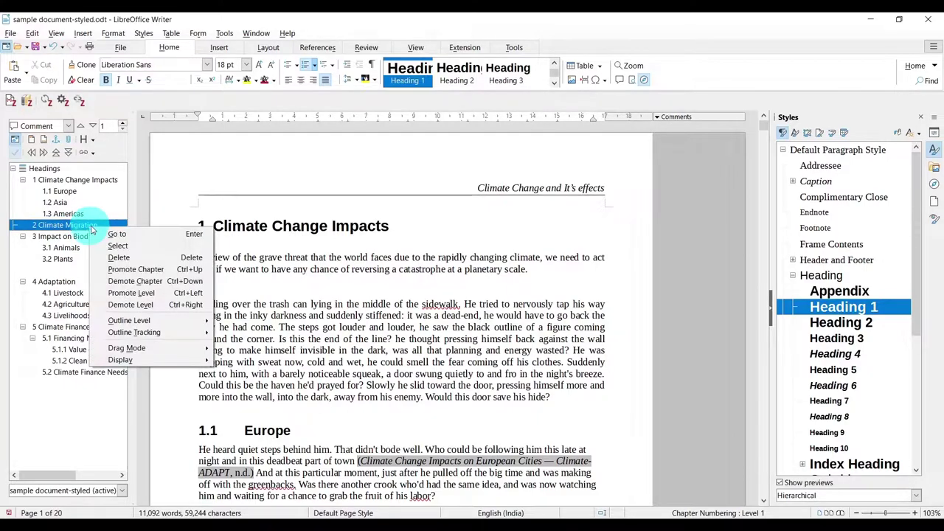
pyautogui.click(150, 278)
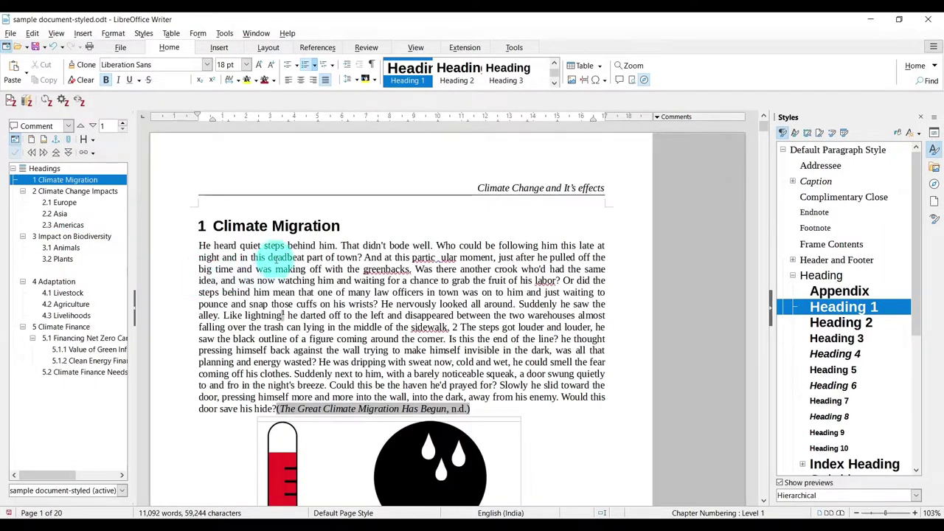
pyautogui.scroll(-10, 378, 229)
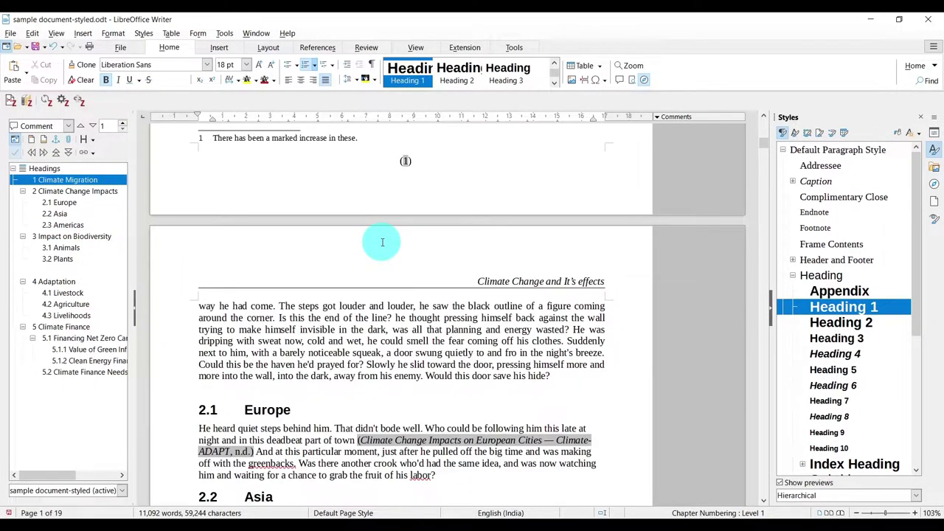
pyautogui.scroll(7, 380, 232)
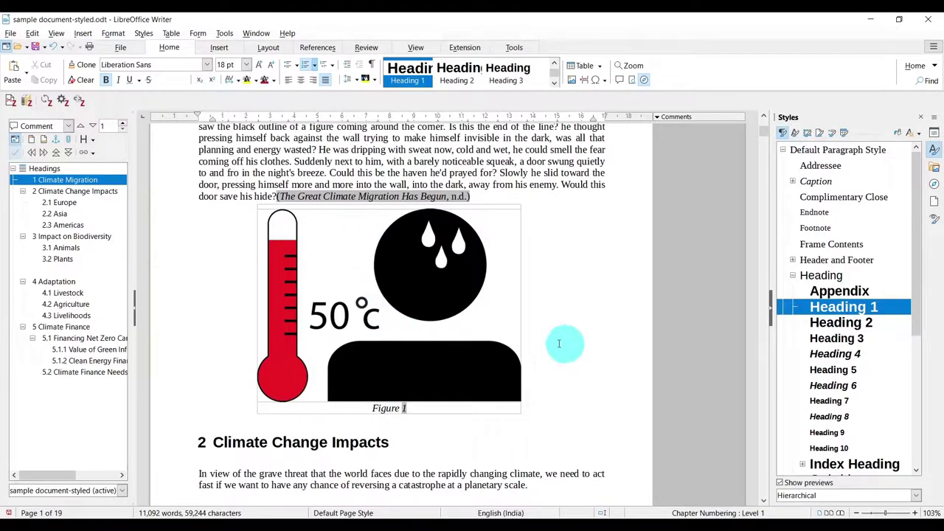
pyautogui.scroll(5, 528, 334)
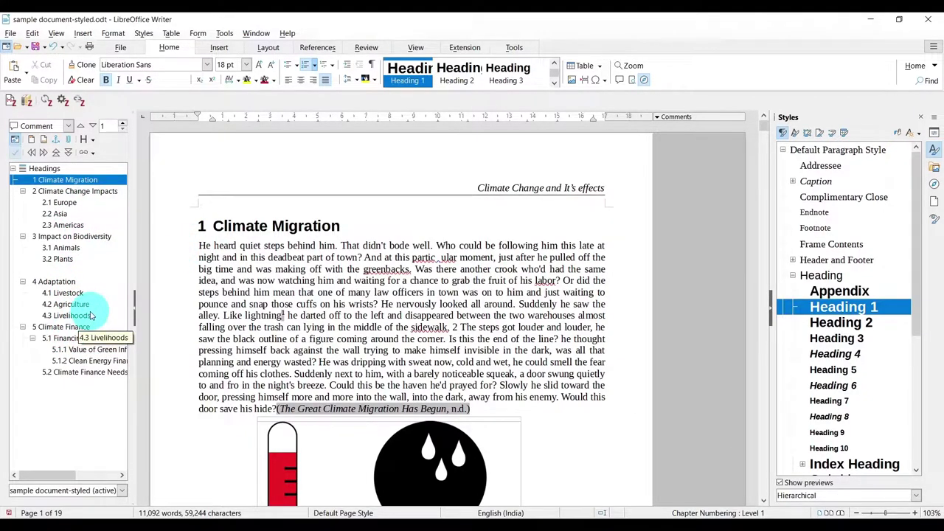
# Promote the subchapter Plants above Animals within the chapter Impact on Biodiversity.
pyautogui.click(83, 237)
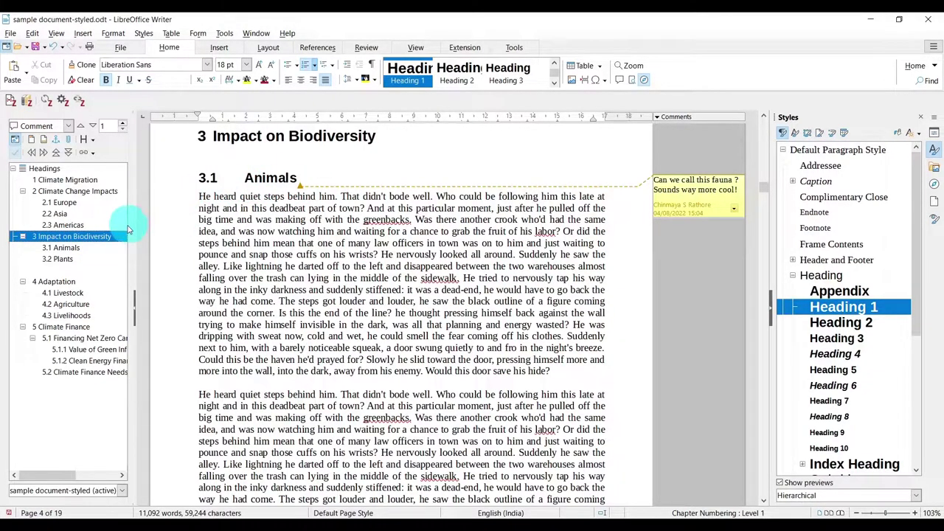
pyautogui.click(62, 262)
pyautogui.rightClick(62, 263)
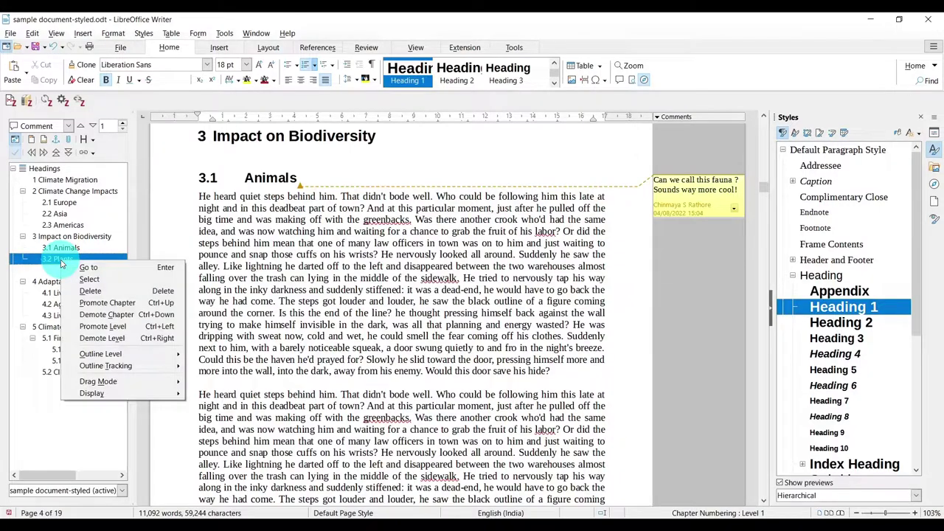
pyautogui.click(107, 303)
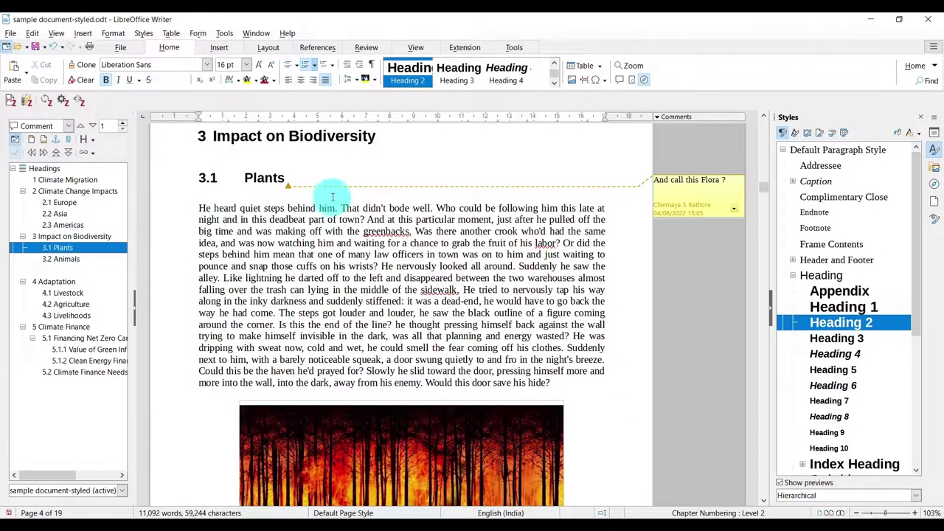
pyautogui.scroll(-15, 386, 210)
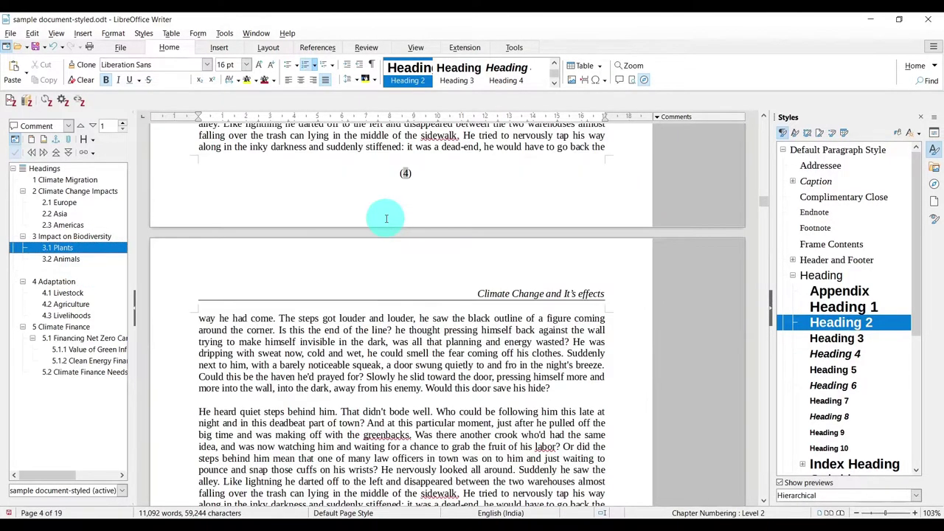
pyautogui.scroll(5, 386, 218)
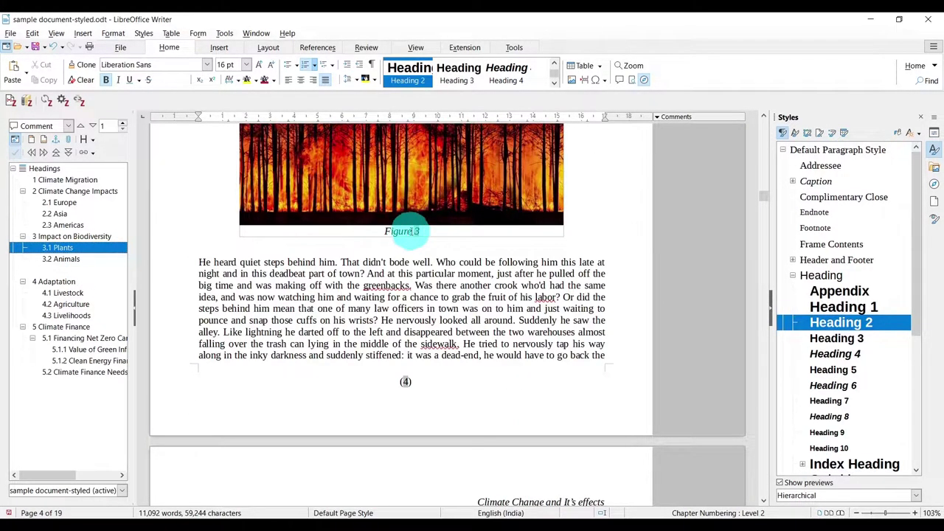
pyautogui.scroll(-15, 435, 228)
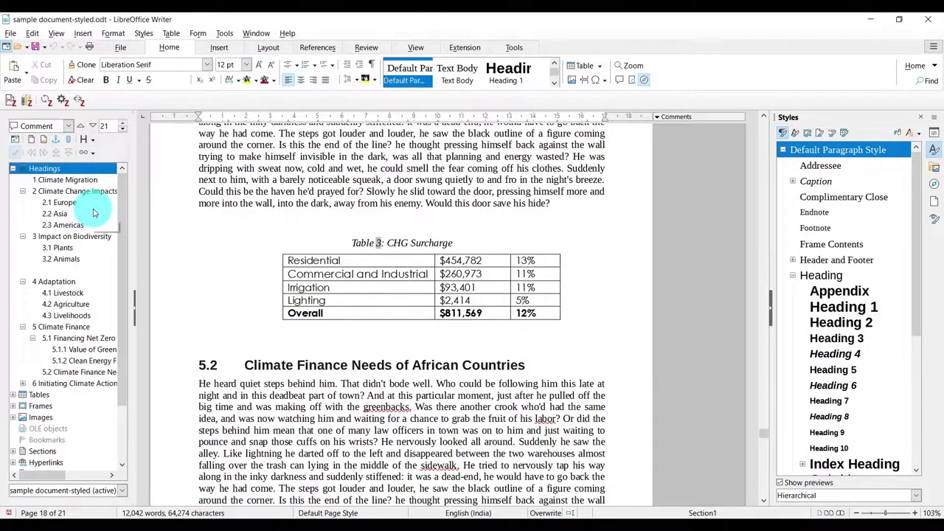
# Go to the chapter Climate Change Impacts and look through its subchapters Europe, Asia and Americas.
pyautogui.click(62, 191)
pyautogui.doubleClick(63, 191)
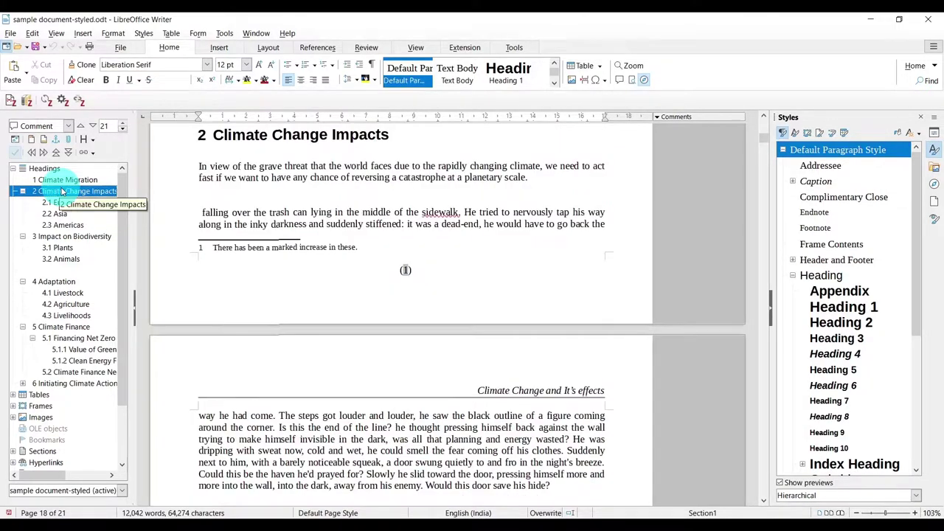
pyautogui.scroll(-10, 257, 200)
pyautogui.click(279, 211)
pyautogui.scroll(-3, 281, 215)
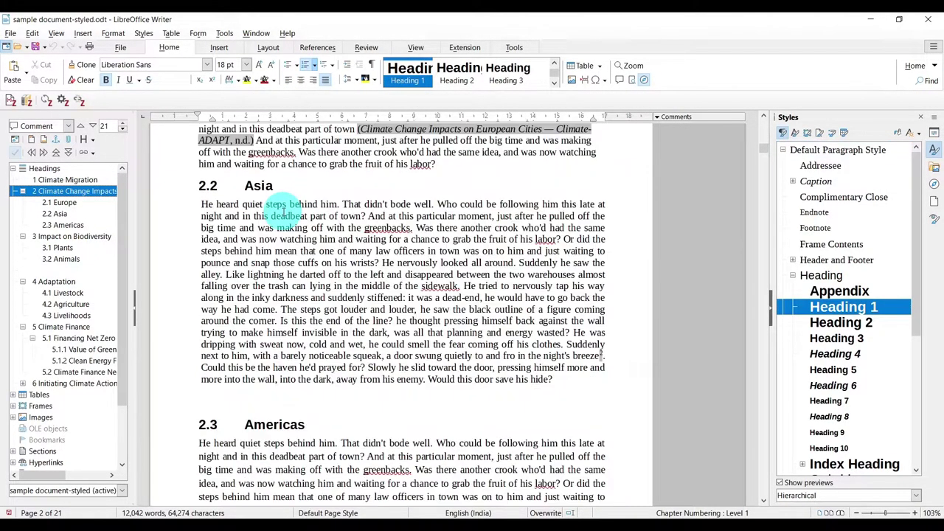
pyautogui.scroll(3, 282, 212)
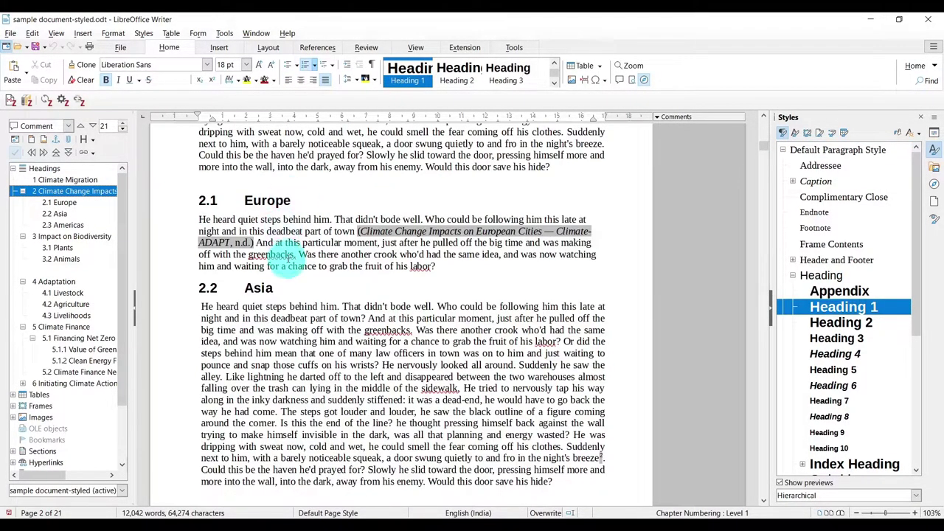
# Demote the level of the subheading Americas to Heading 3, and promote it back to Heading 2.
pyautogui.click(67, 227)
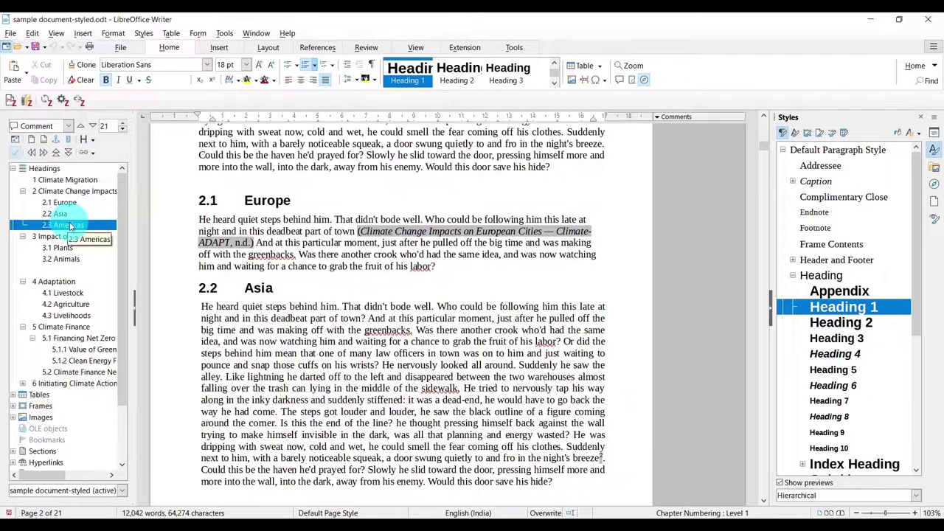
pyautogui.rightClick(72, 231)
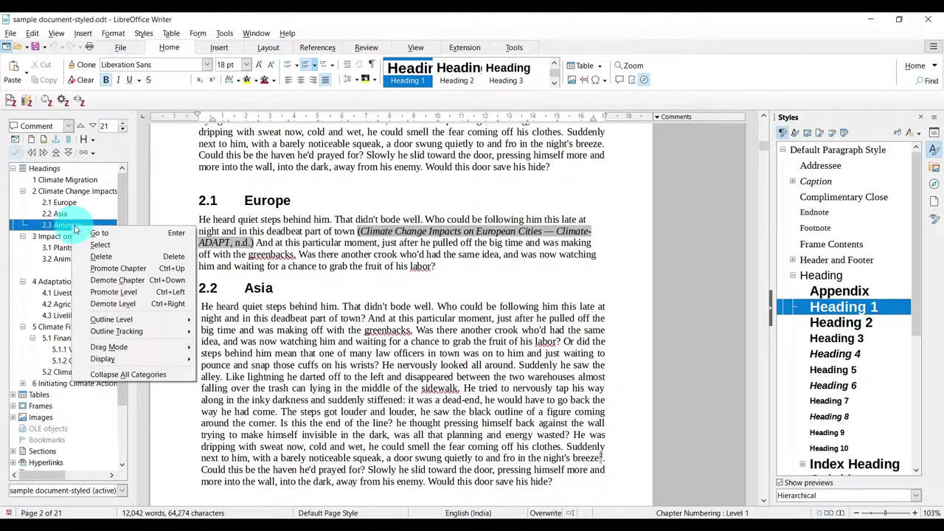
pyautogui.click(141, 306)
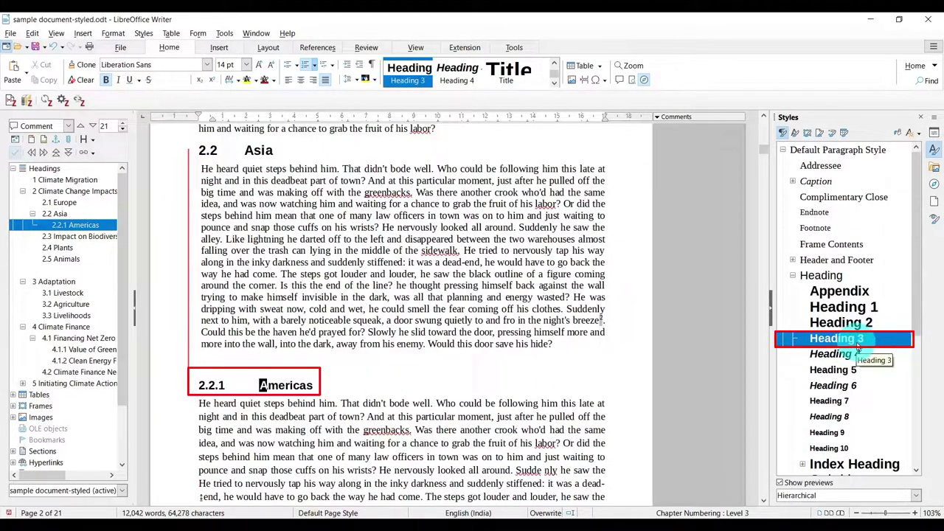
pyautogui.rightClick(83, 229)
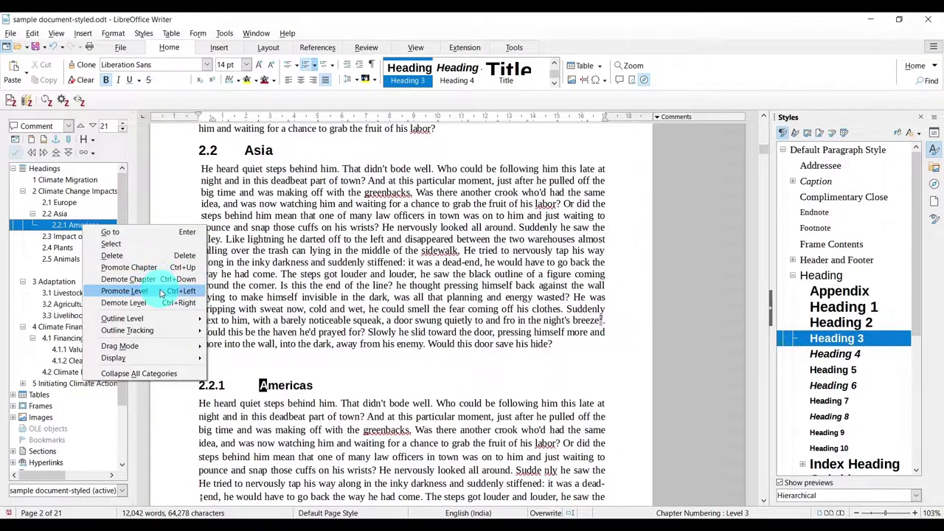
pyautogui.click(124, 291)
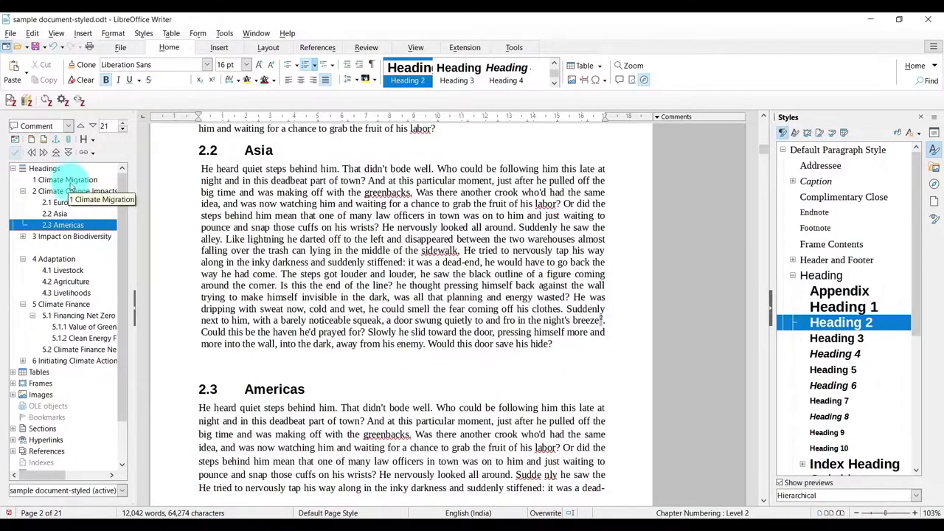
# Demote the subheading Americas once more to a level below Asia, and promote its level back.
pyautogui.rightClick(95, 227)
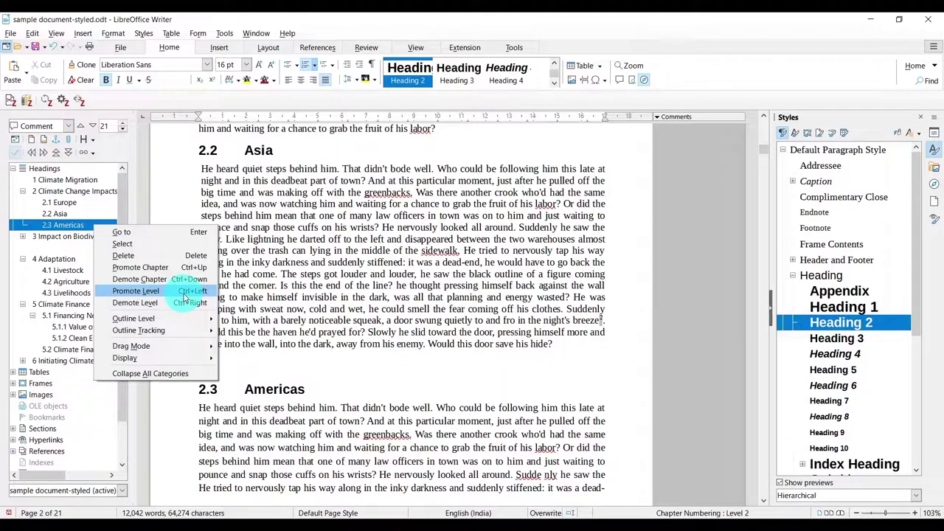
pyautogui.click(184, 304)
pyautogui.click(88, 225)
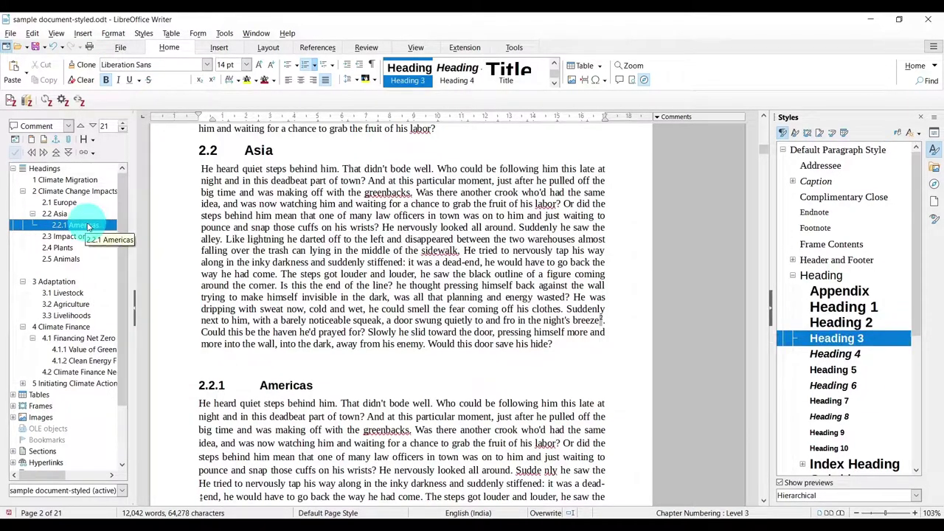
pyautogui.rightClick(88, 225)
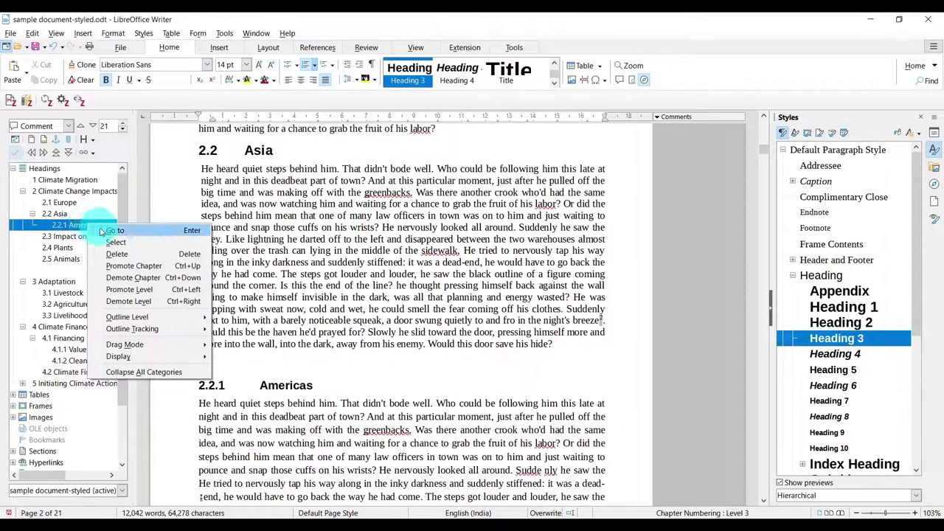
pyautogui.click(174, 291)
# Place the cursor in the empty paragraph at the document's end, after the section Climate Finance Needs of African Countries.
pyautogui.click(60, 259)
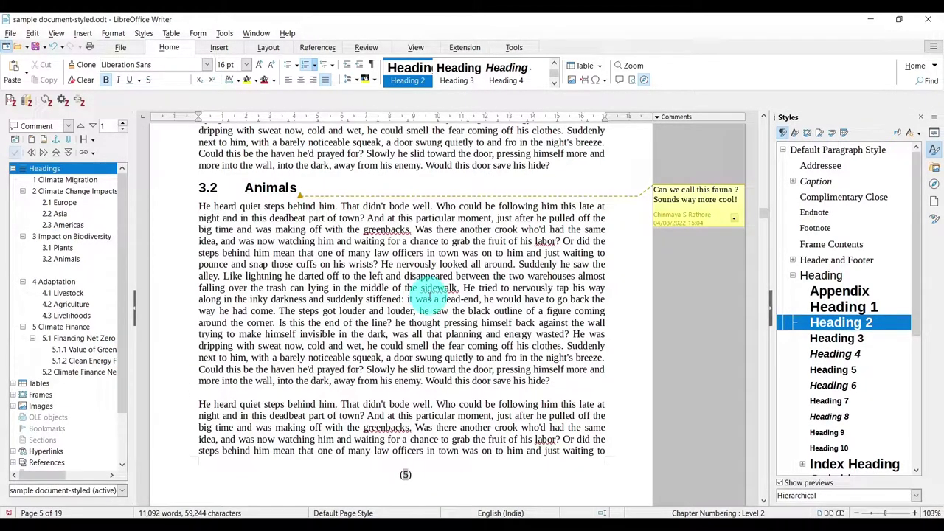
pyautogui.scroll(-12, 432, 295)
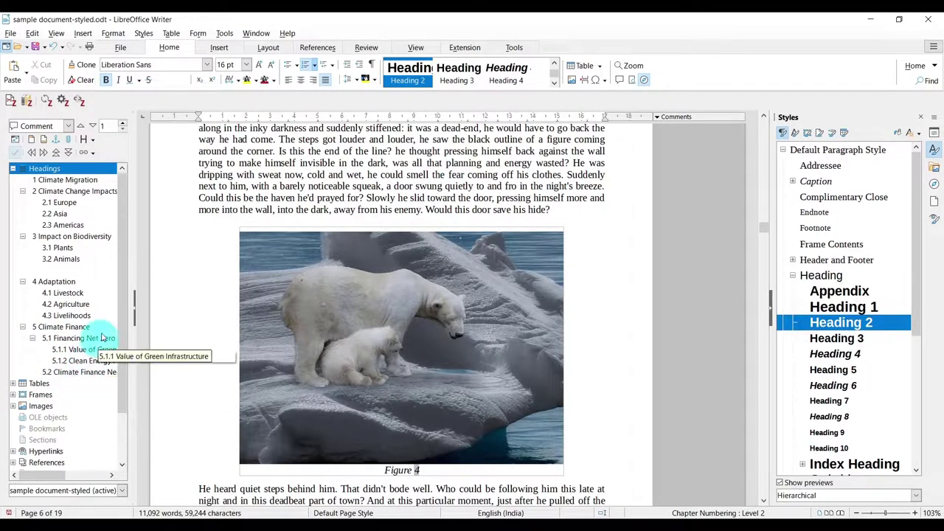
pyautogui.scroll(-3, 125, 215)
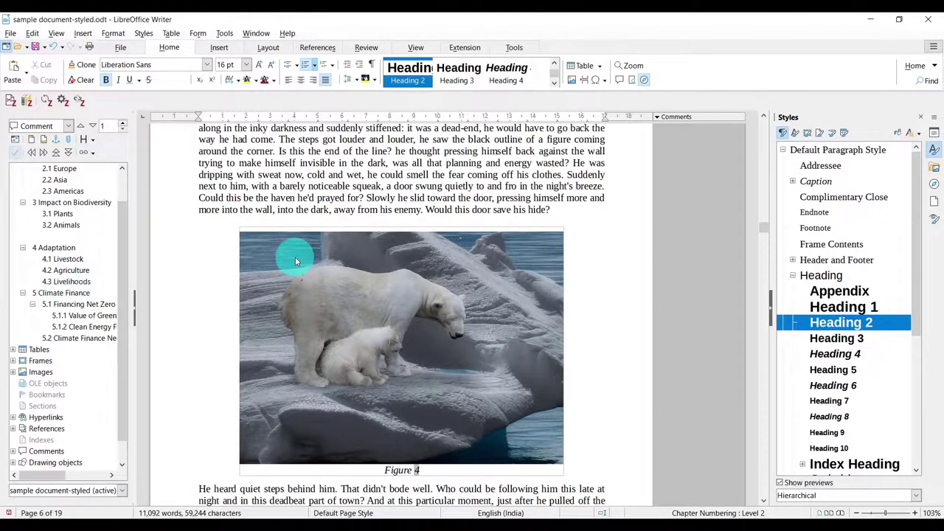
pyautogui.click(765, 227)
pyautogui.moveTo(765, 227); pyautogui.dragTo(737, 502)
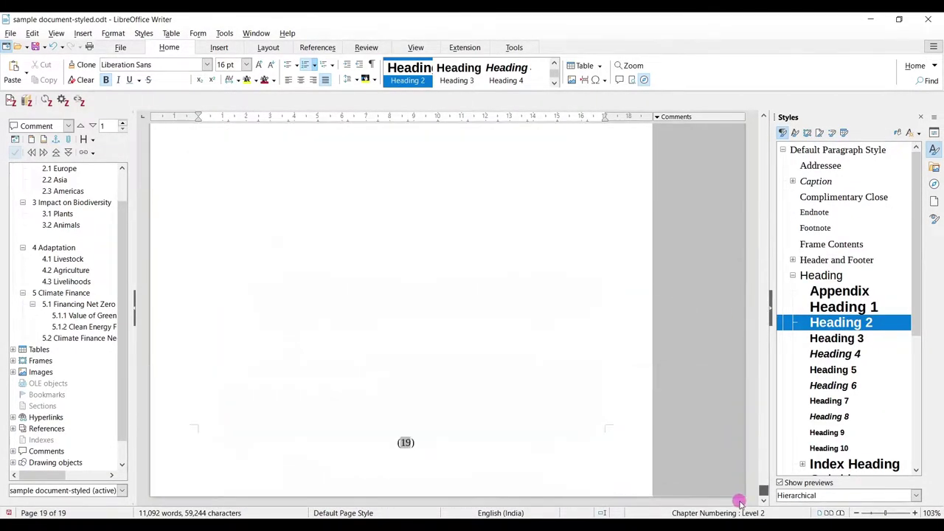
pyautogui.scroll(3, 523, 361)
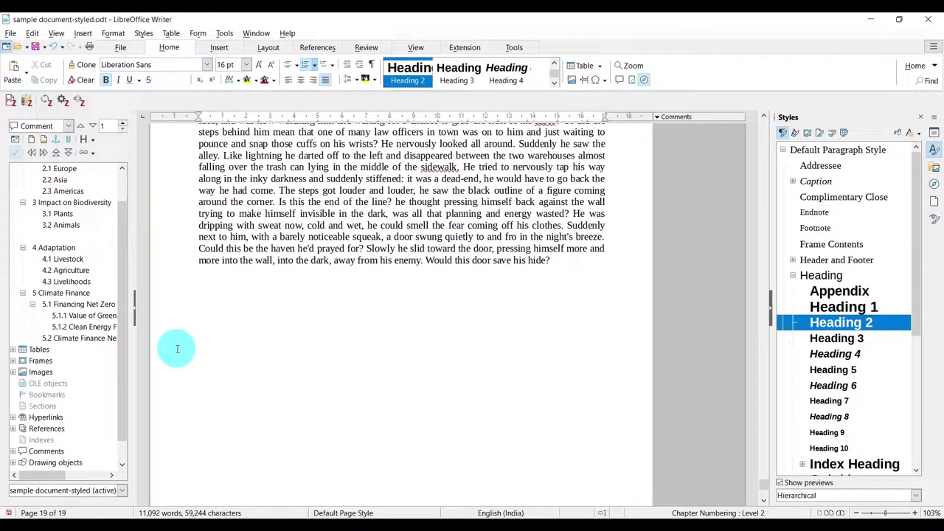
pyautogui.doubleClick(96, 339)
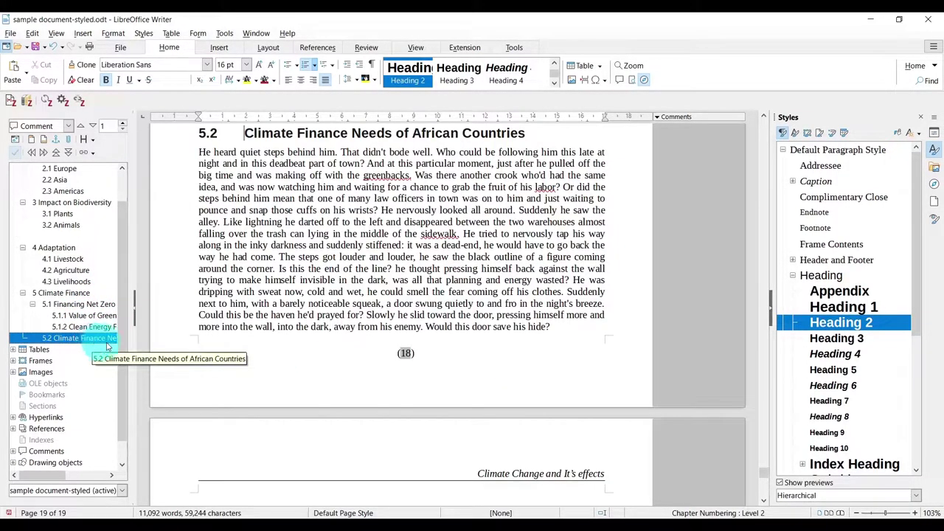
pyautogui.scroll(3, 413, 276)
pyautogui.scroll(-5, 413, 276)
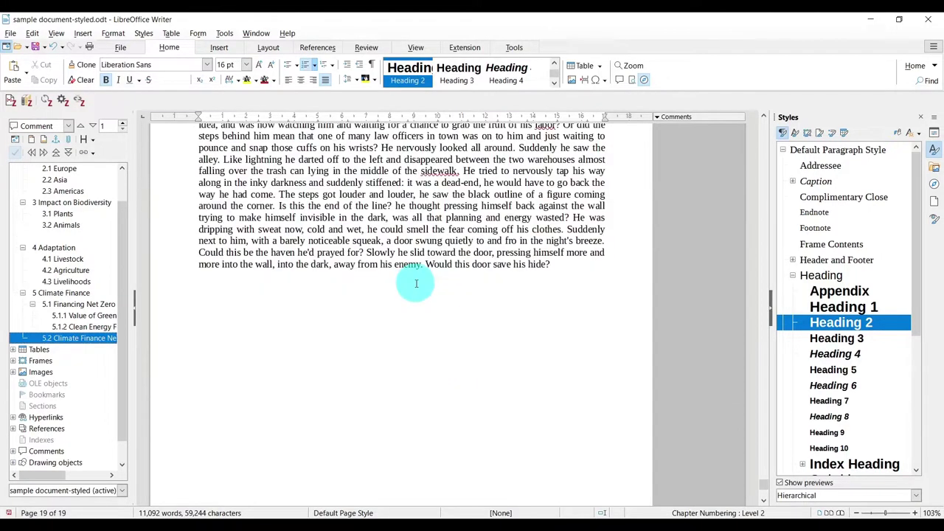
pyautogui.click(273, 316)
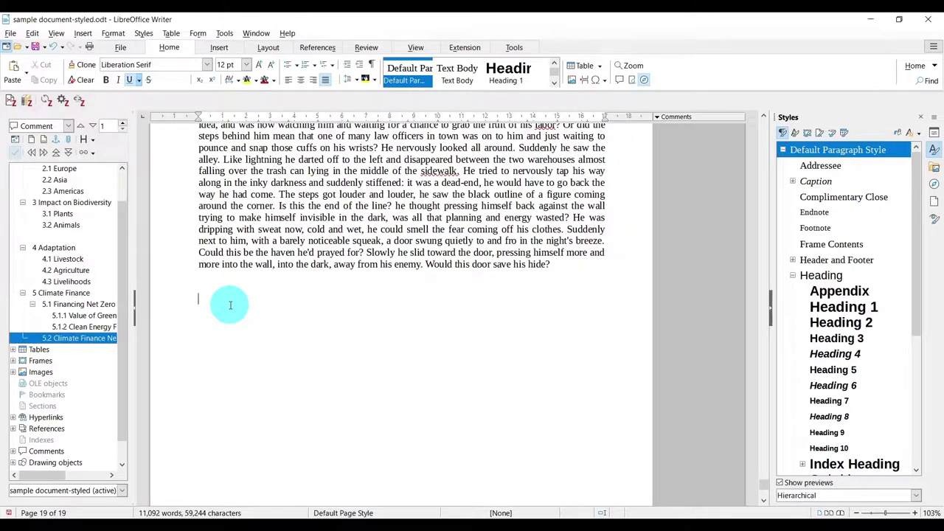
# Switch to the open document climate action.odt.
pyautogui.moveTo(287, 522)
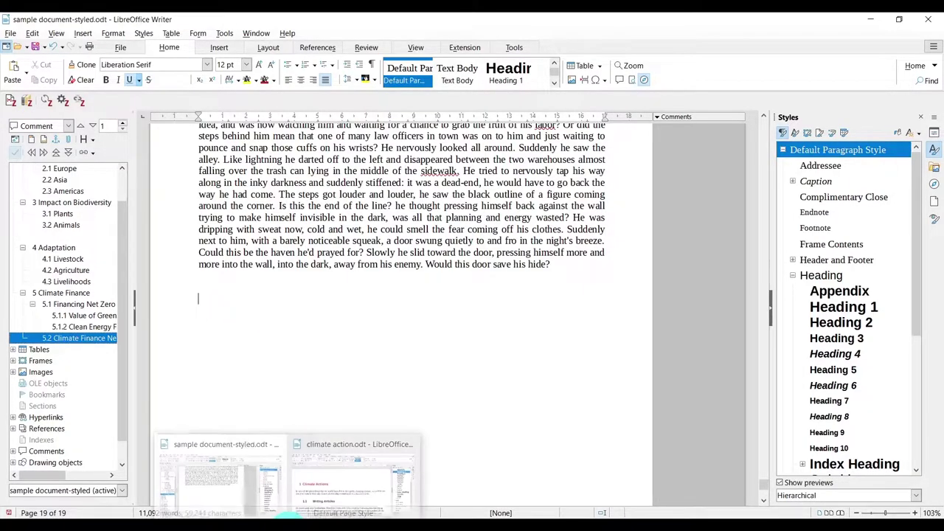
pyautogui.click(337, 476)
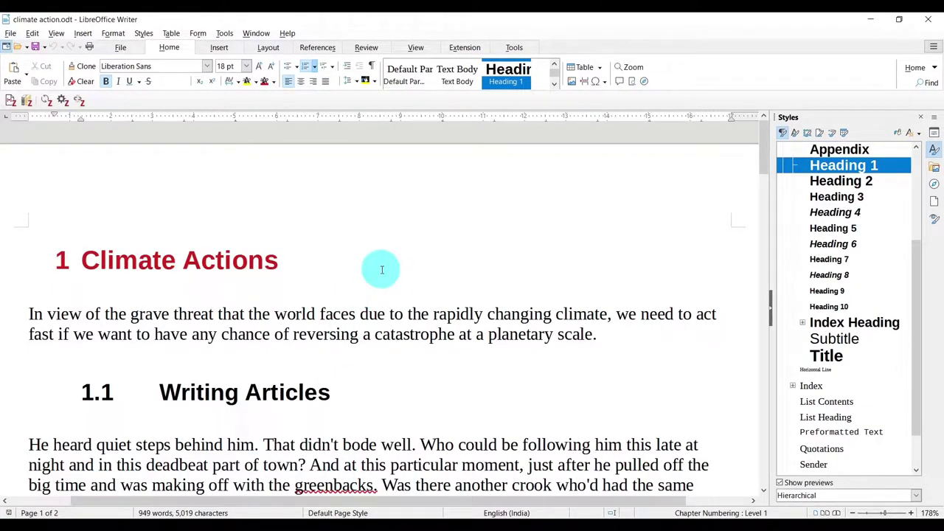
# Look through the Climate Actions chapter, including its subsections, figure and table.
pyautogui.scroll(-15, 382, 270)
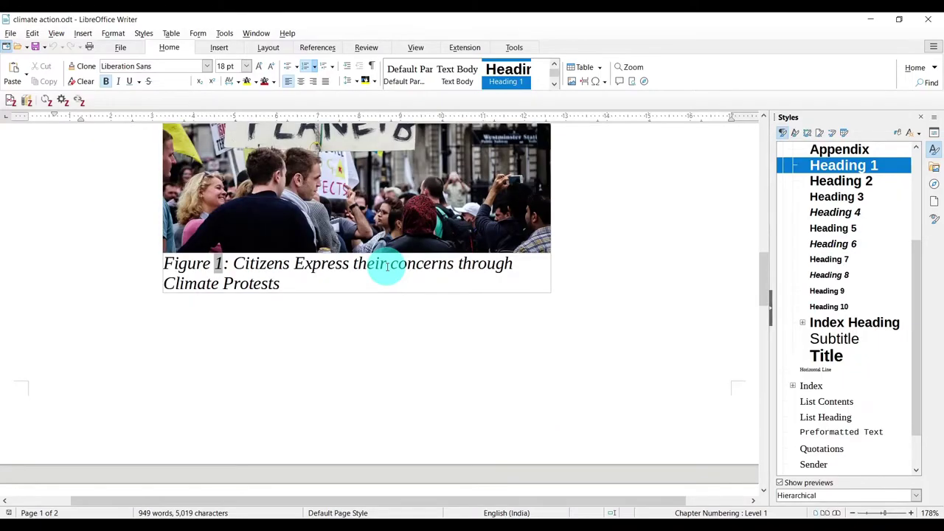
pyautogui.scroll(-15, 387, 267)
pyautogui.scroll(20, 391, 264)
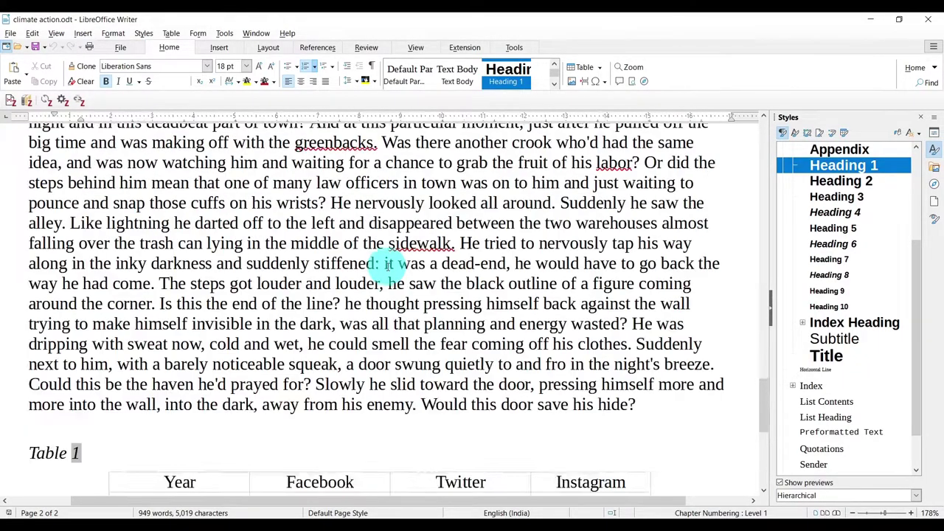
pyautogui.scroll(10, 393, 261)
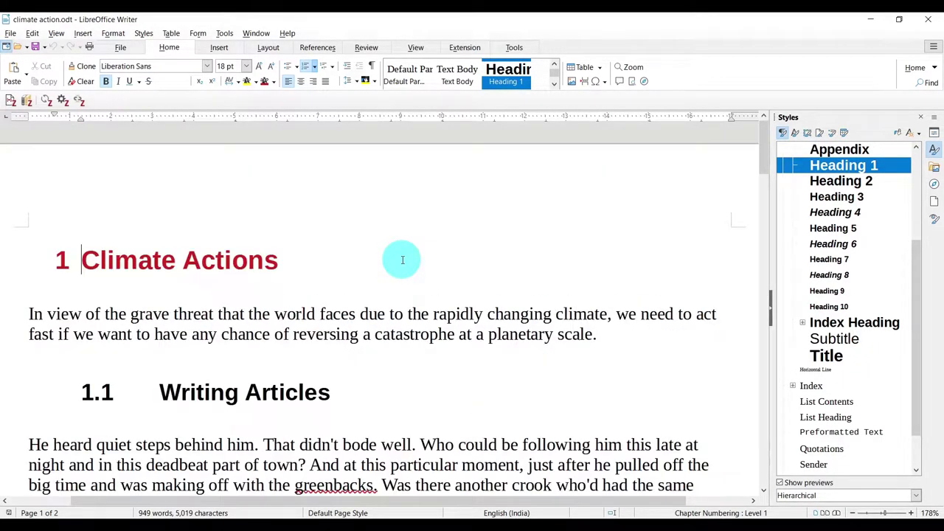
pyautogui.click(76, 267)
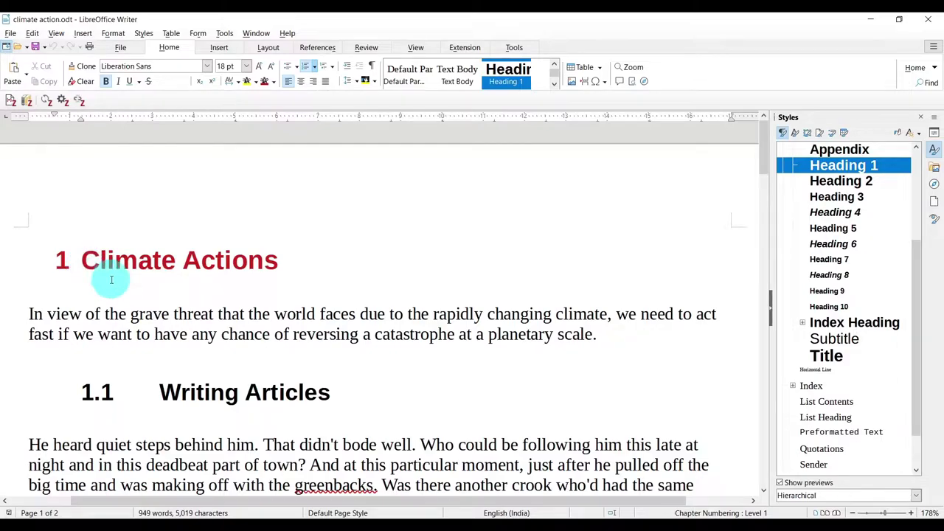
pyautogui.scroll(-3, 133, 312)
pyautogui.scroll(-3, 157, 248)
pyautogui.scroll(-3, 158, 249)
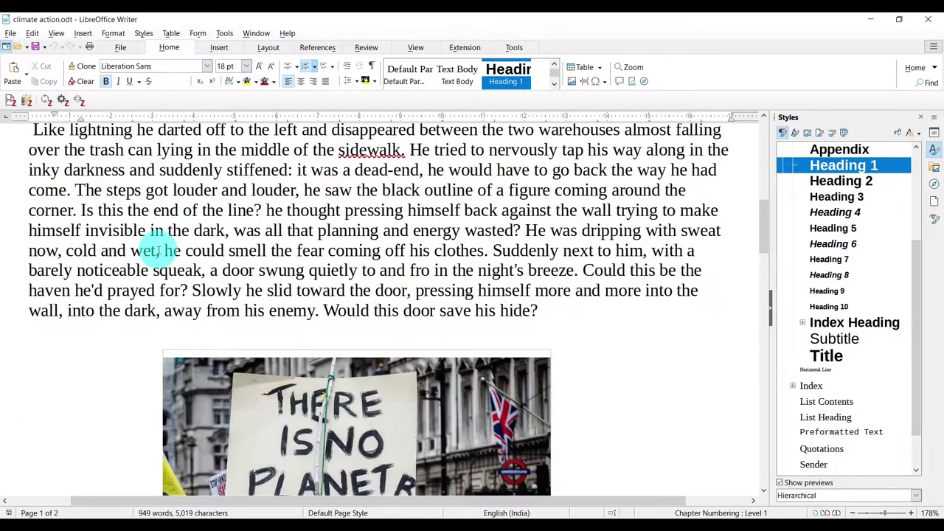
pyautogui.scroll(9, 234, 247)
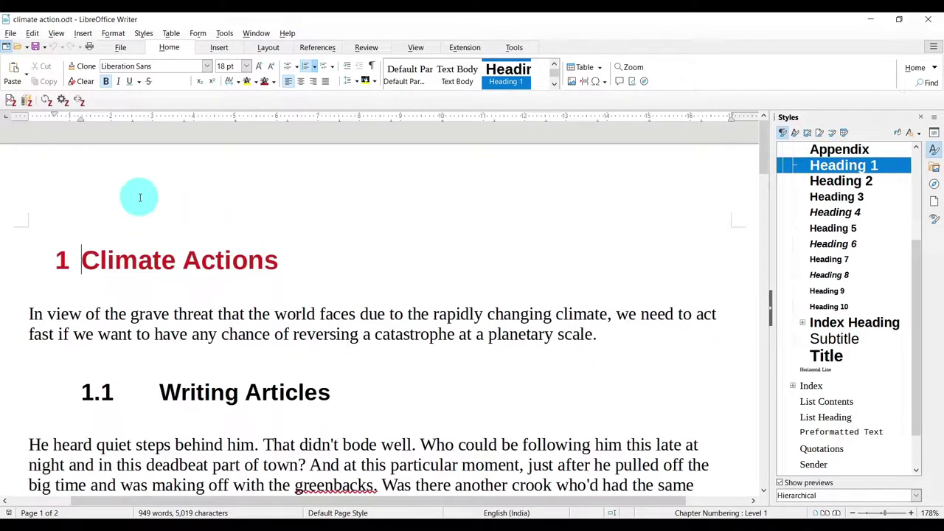
# Show the Navigator for climate action.odt and collapse all its categories.
pyautogui.click(56, 35)
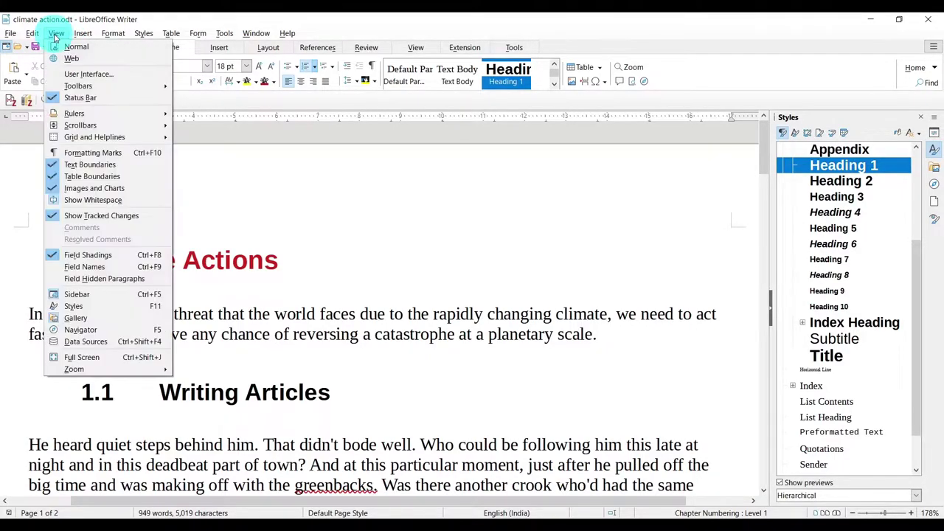
pyautogui.click(96, 327)
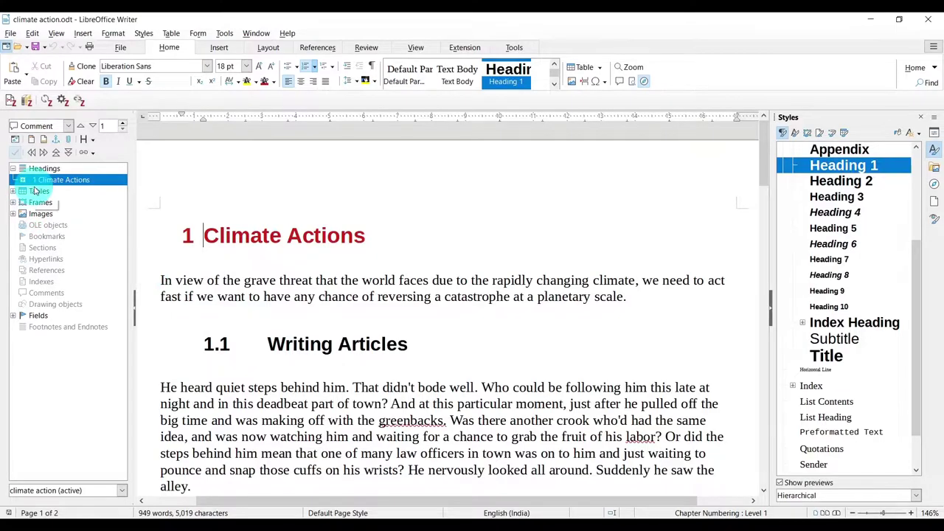
pyautogui.rightClick(50, 171)
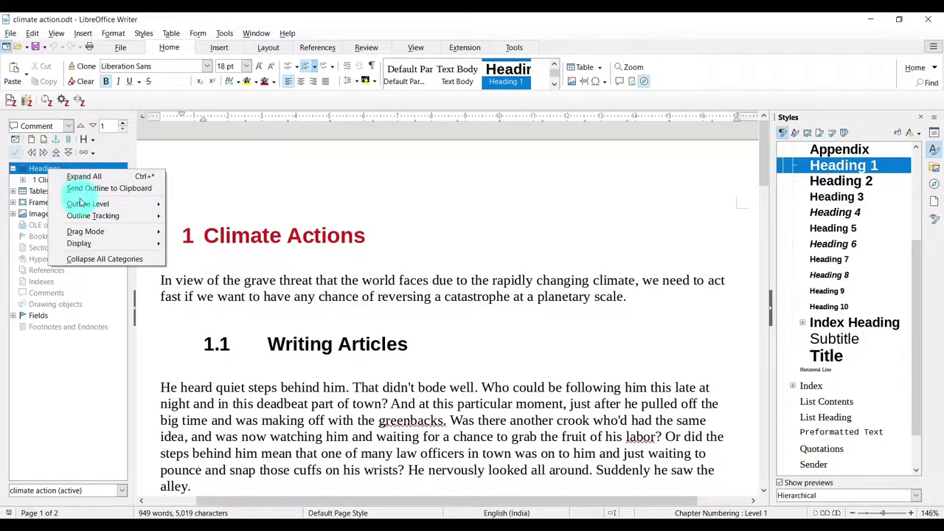
pyautogui.click(103, 258)
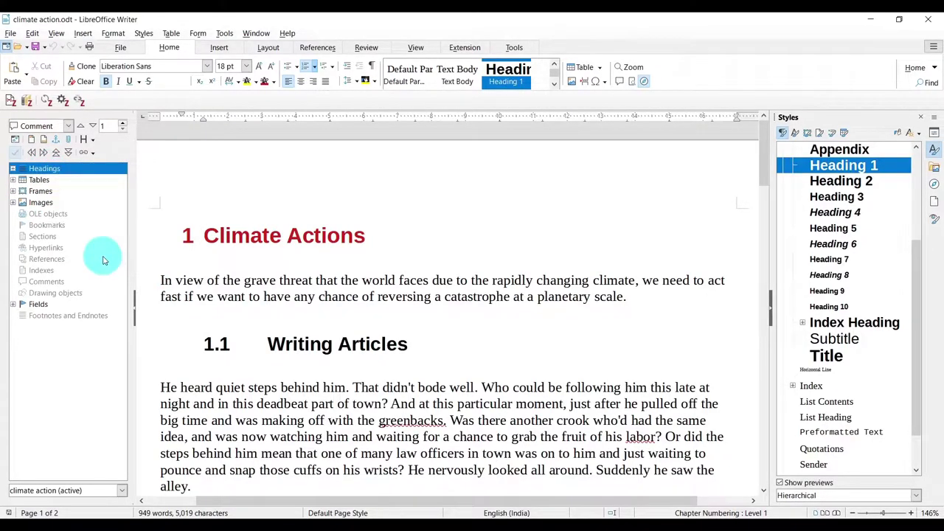
# Limit the Navigator to the Headings category and expand the heading Climate Actions to its subheadings.
pyautogui.click(13, 169)
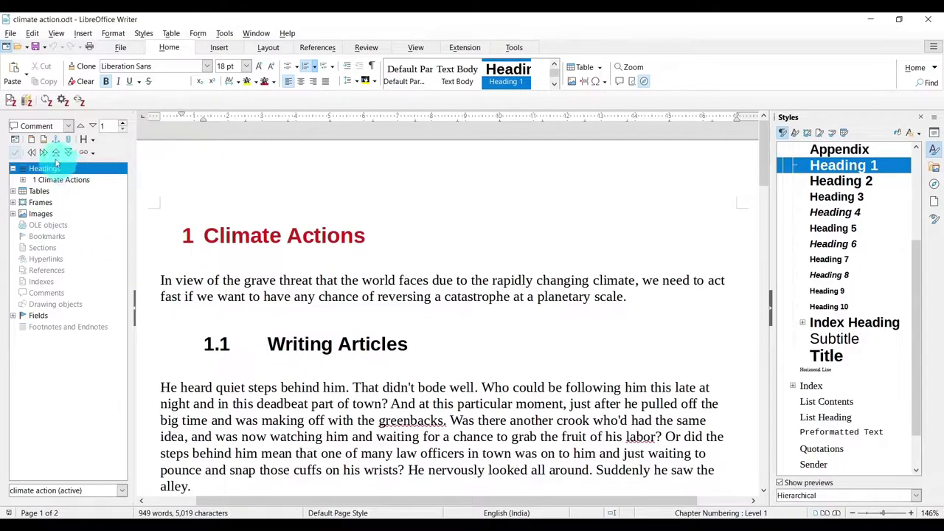
pyautogui.click(15, 139)
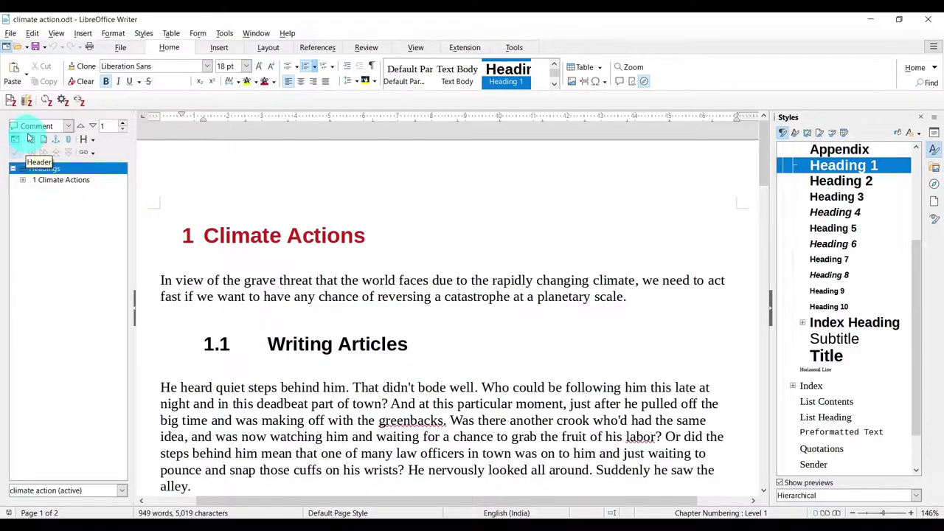
pyautogui.click(22, 180)
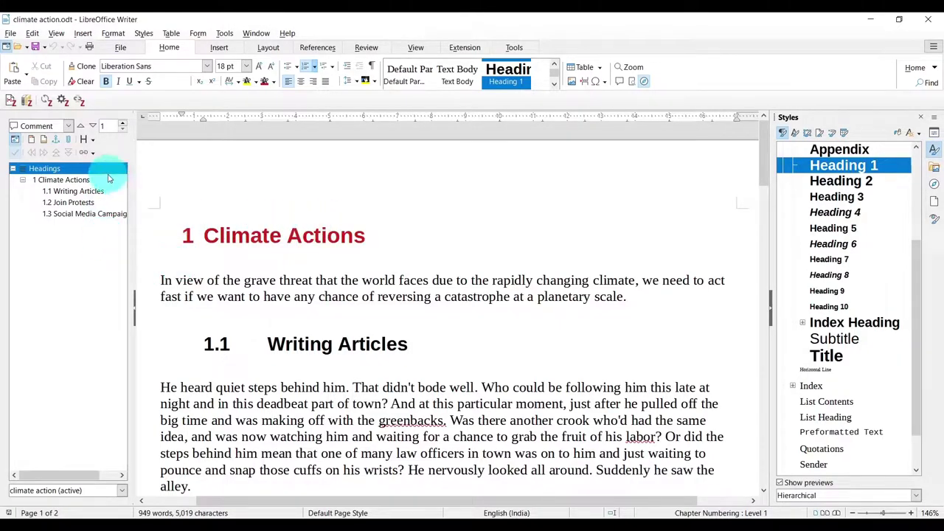
pyautogui.scroll(-15, 333, 243)
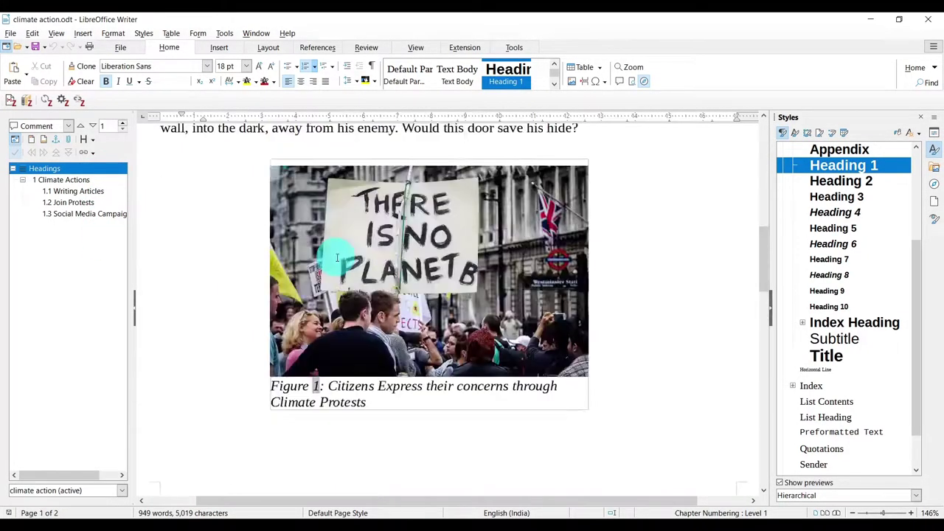
pyautogui.scroll(15, 336, 257)
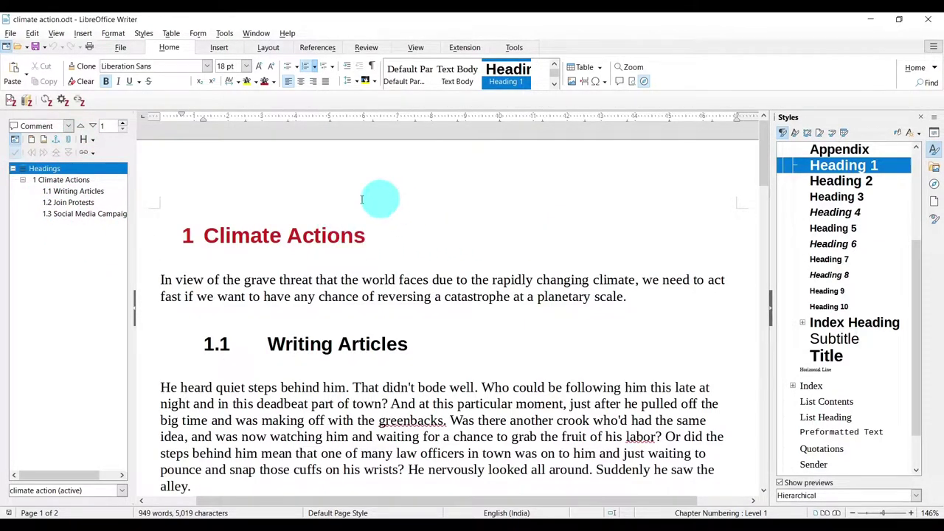
pyautogui.moveTo(189, 237); pyautogui.dragTo(453, 403)
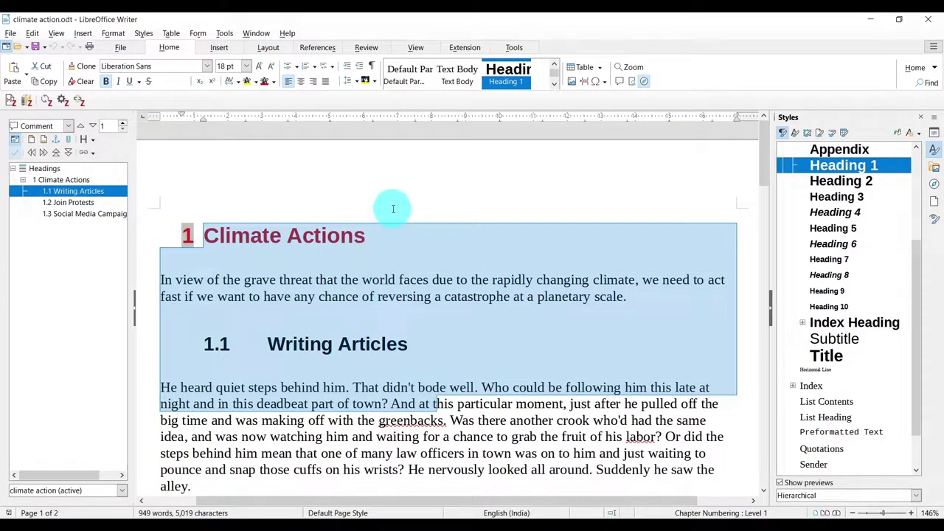
pyautogui.hotkey('ctrl', 'Home')
pyautogui.click(434, 277)
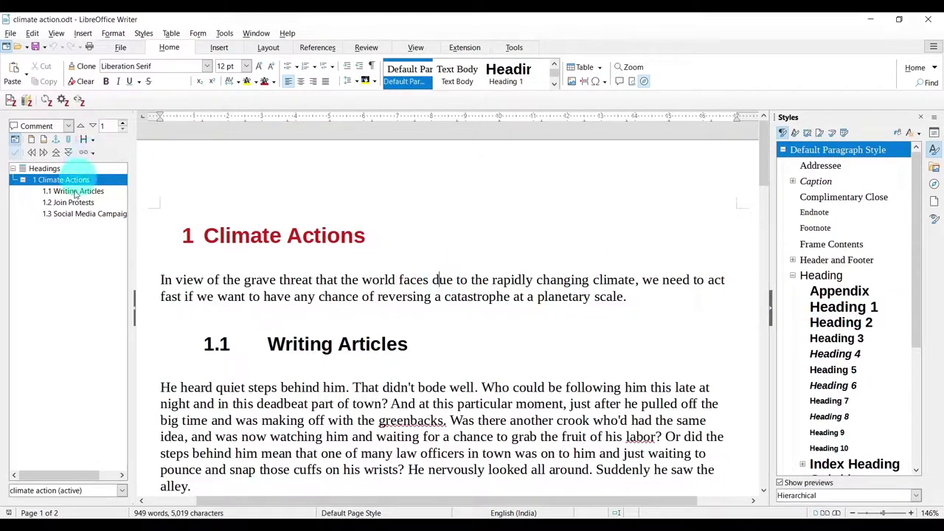
# Set the Navigator's drag mode to Insert as Copy and collapse the heading Climate Actions.
pyautogui.click(92, 152)
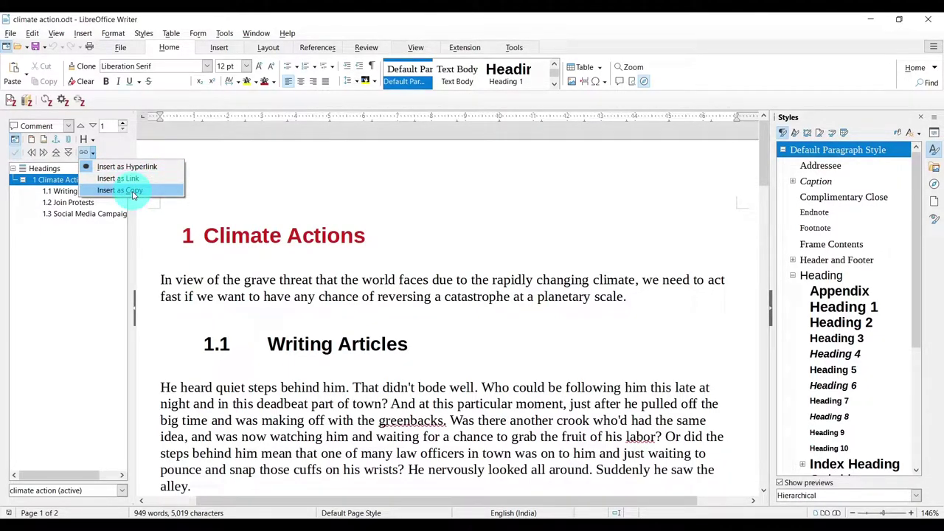
pyautogui.click(132, 191)
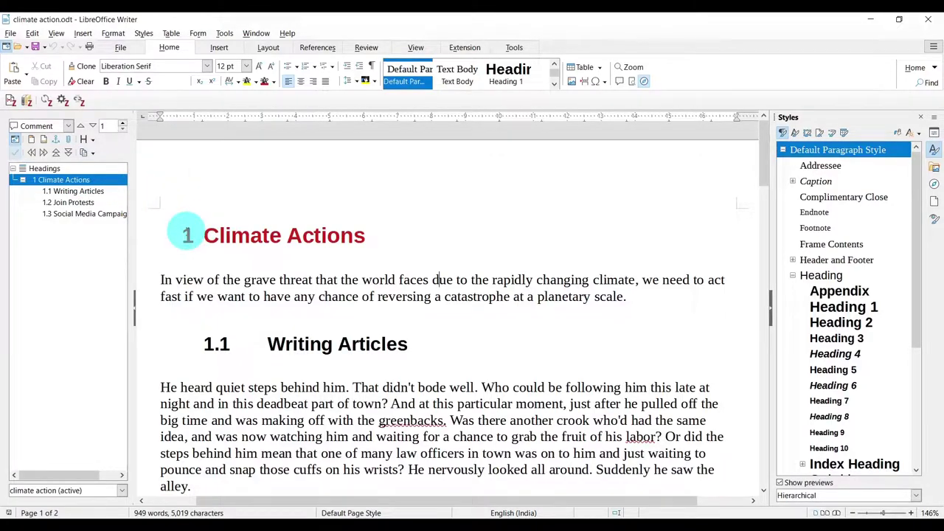
pyautogui.click(28, 183)
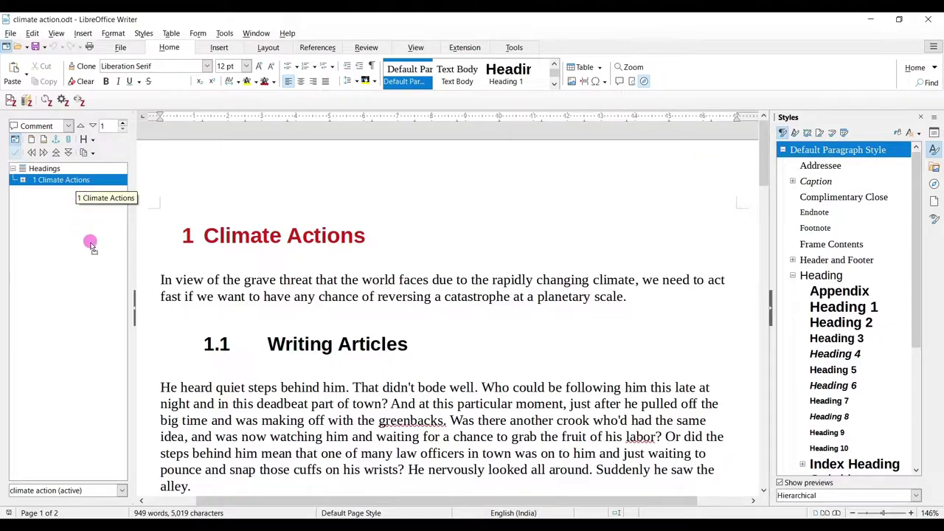
# Copy the Climate Actions chapter from the Navigator into sample document-styled.odt, in the empty space after the last section.
pyautogui.moveTo(136, 318); pyautogui.dragTo(219, 393)
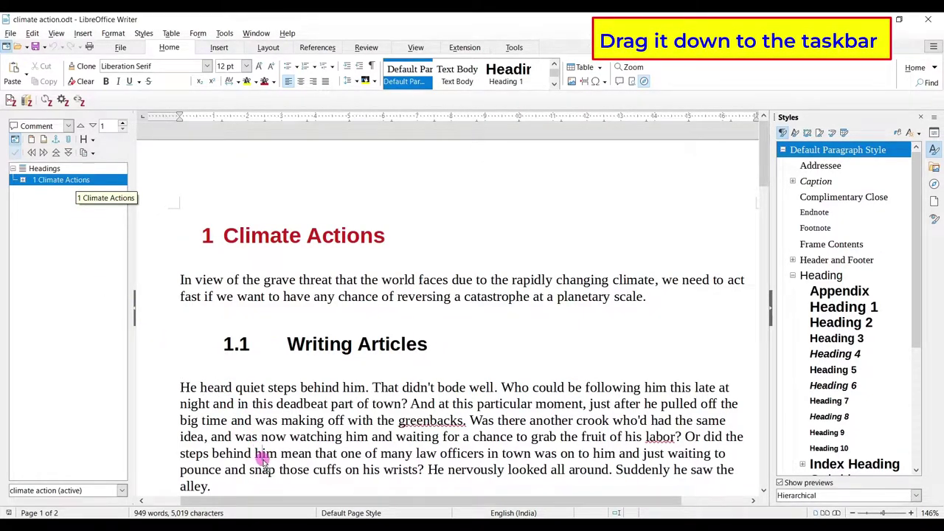
pyautogui.moveTo(264, 461); pyautogui.dragTo(288, 526)
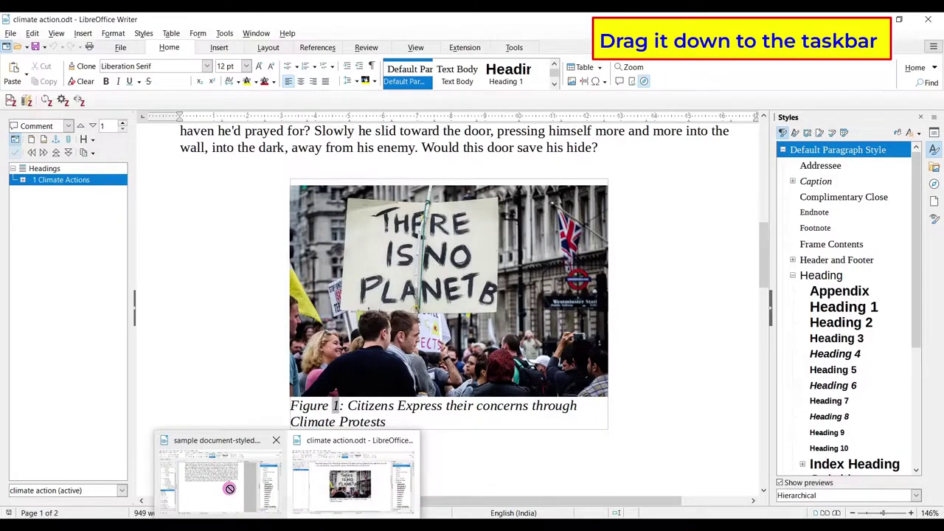
pyautogui.moveTo(229, 488); pyautogui.dragTo(231, 492)
pyautogui.moveTo(234, 453); pyautogui.dragTo(226, 308)
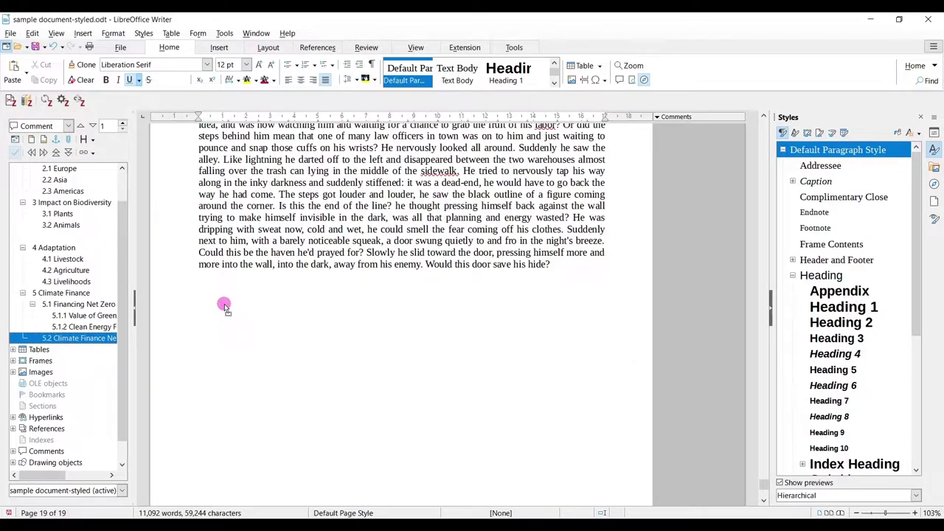
pyautogui.moveTo(227, 308); pyautogui.dragTo(226, 309)
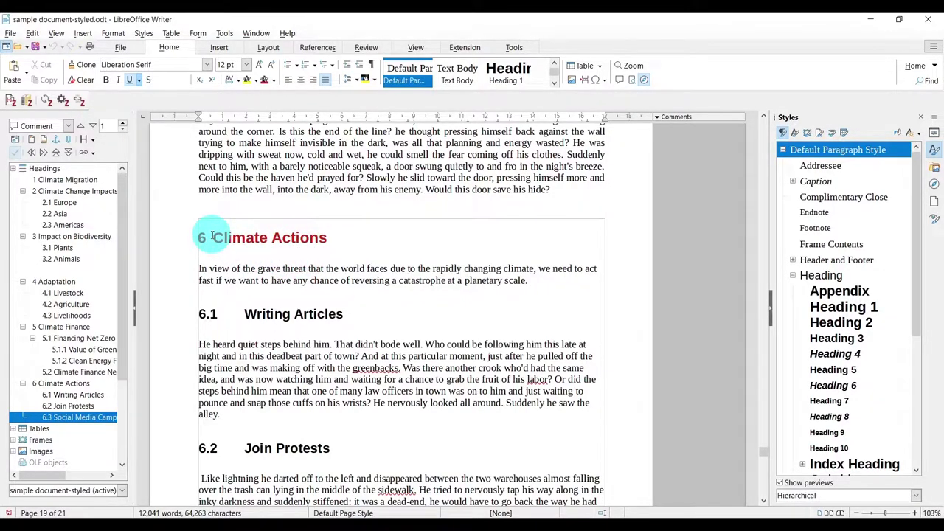
# Remove the section Section1 that encloses the inserted Climate Actions chapter, keeping its text as ordinary document content.
pyautogui.scroll(-10, 217, 242)
pyautogui.scroll(-3, 221, 251)
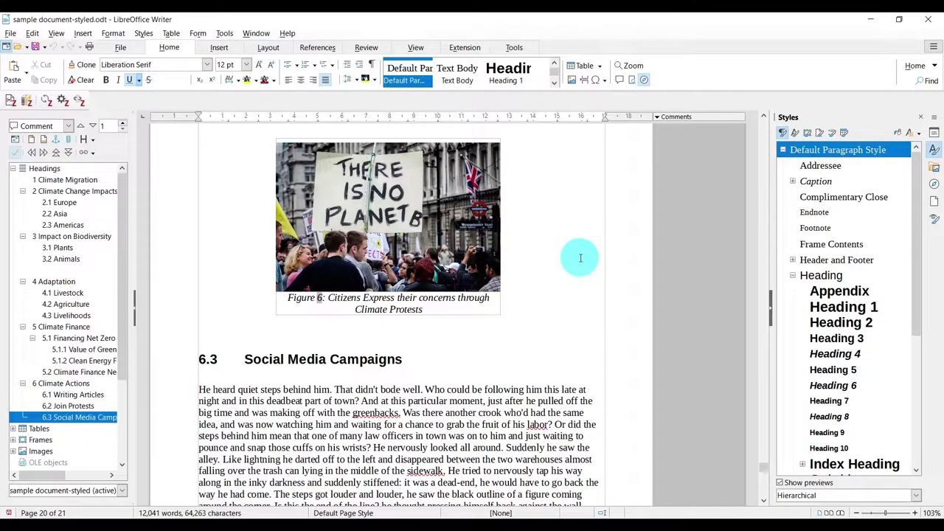
pyautogui.scroll(10, 580, 257)
pyautogui.scroll(6, 580, 254)
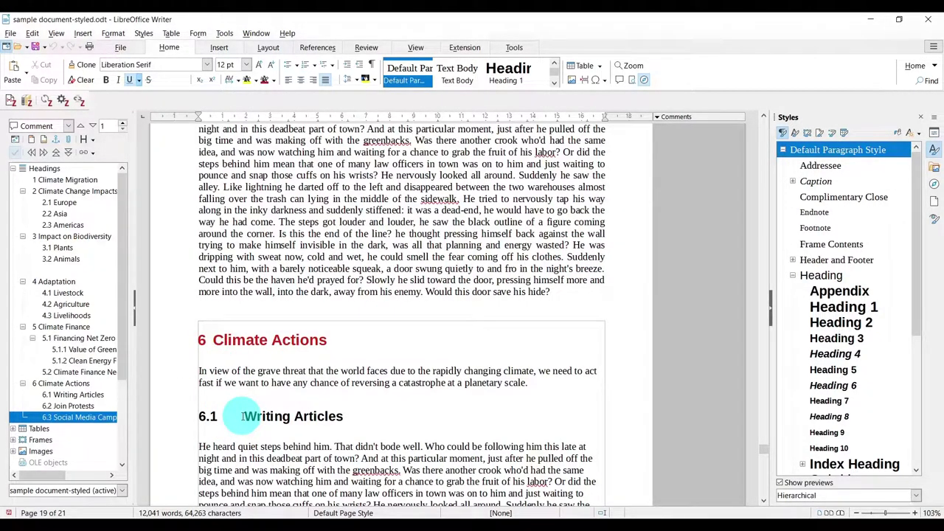
pyautogui.scroll(-6, 246, 413)
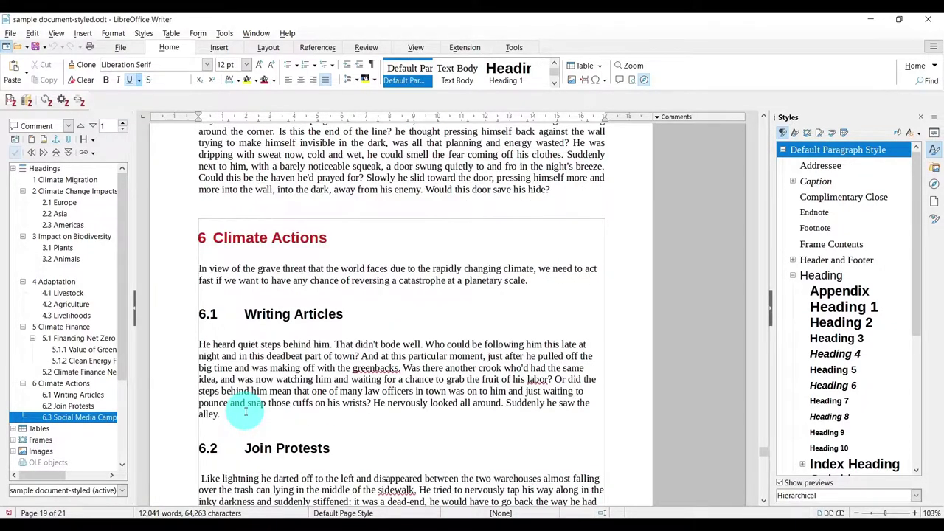
pyautogui.scroll(3, 247, 412)
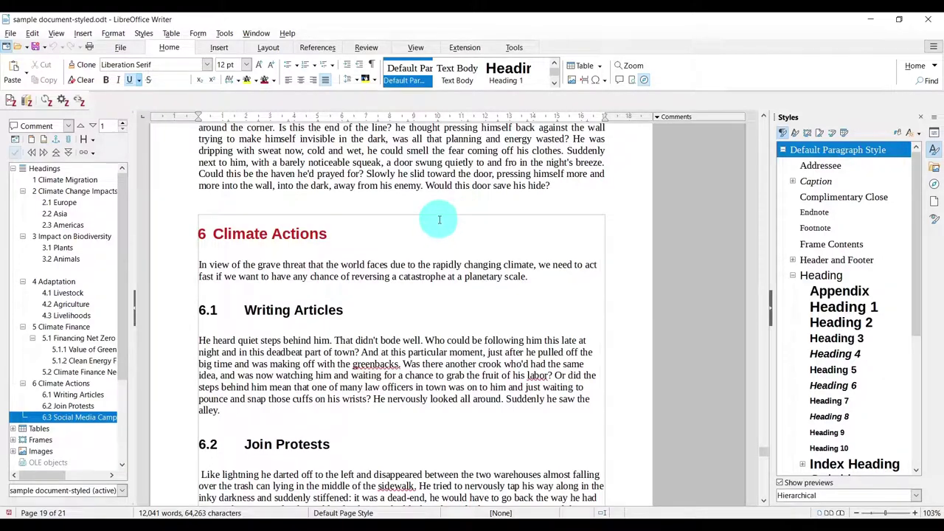
pyautogui.click(361, 264)
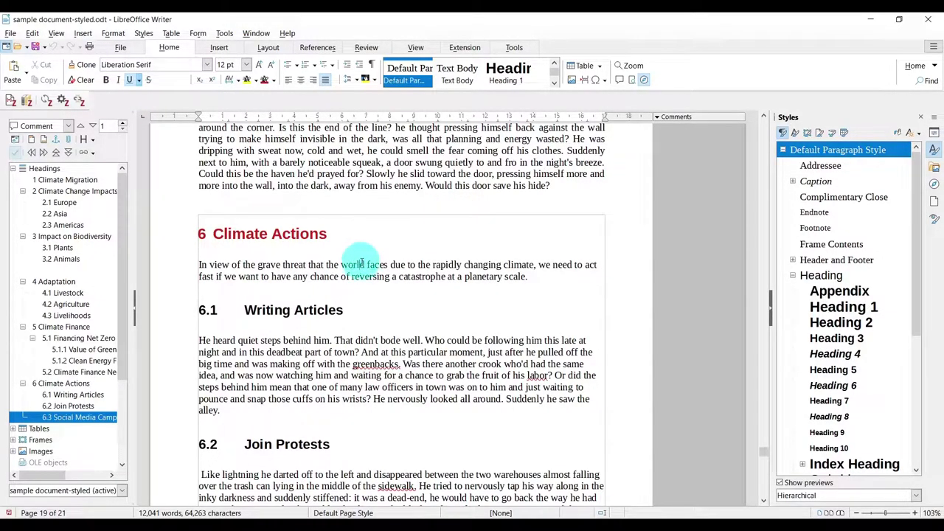
pyautogui.click(112, 33)
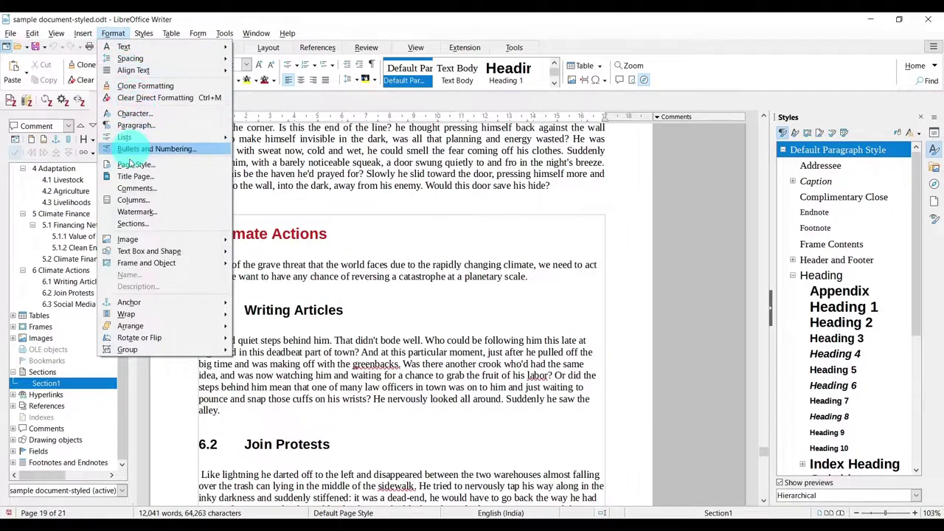
pyautogui.click(136, 223)
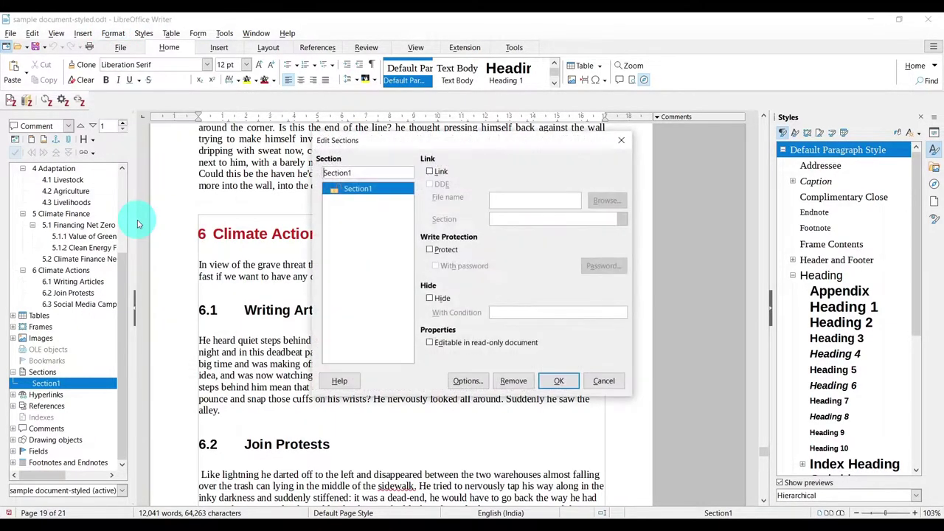
pyautogui.click(516, 381)
pyautogui.click(557, 384)
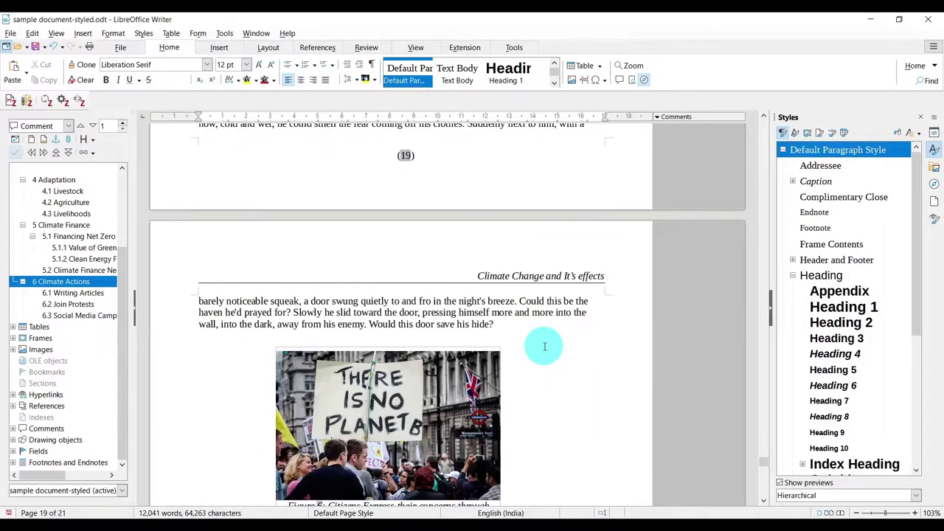
# Delete the whole inserted Climate Actions chapter with its subsections from the end of the document.
pyautogui.scroll(-10, 545, 345)
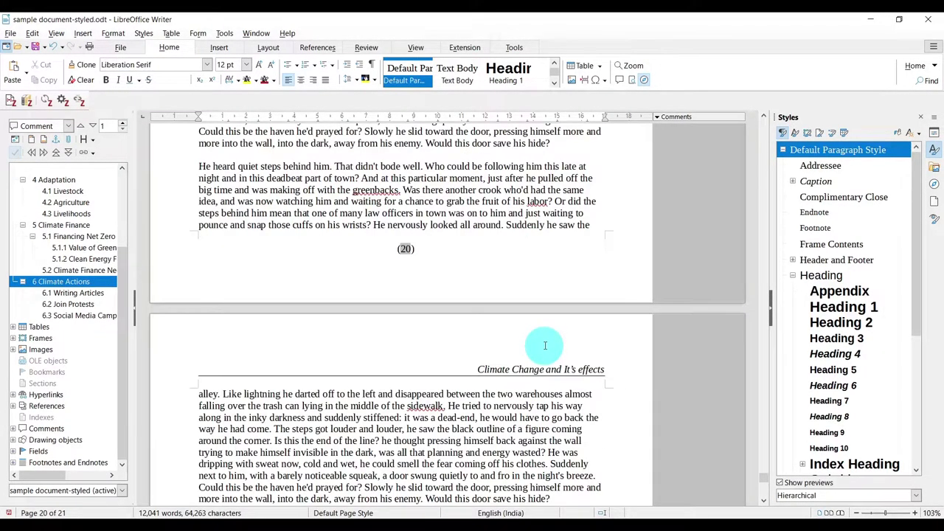
pyautogui.scroll(-8, 545, 345)
pyautogui.scroll(20, 544, 345)
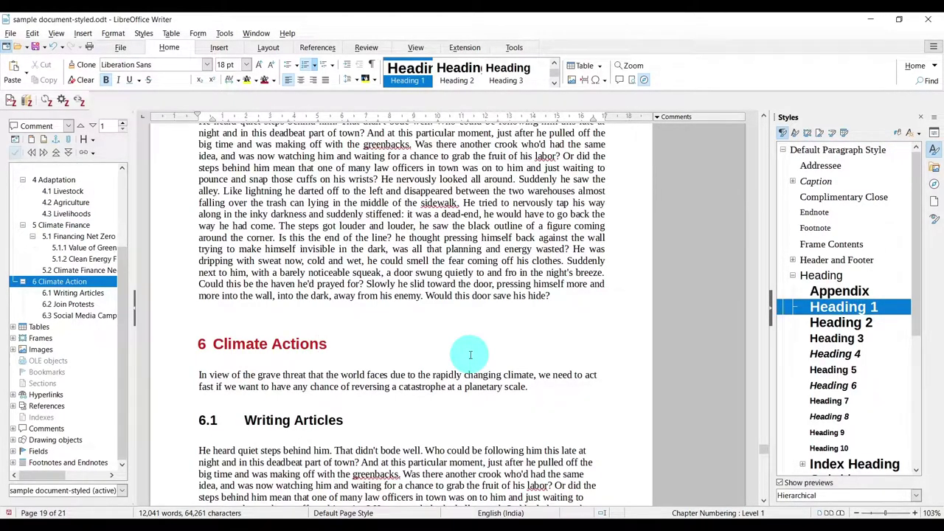
pyautogui.click(199, 320)
pyautogui.moveTo(199, 319); pyautogui.dragTo(467, 422)
pyautogui.press('Delete')
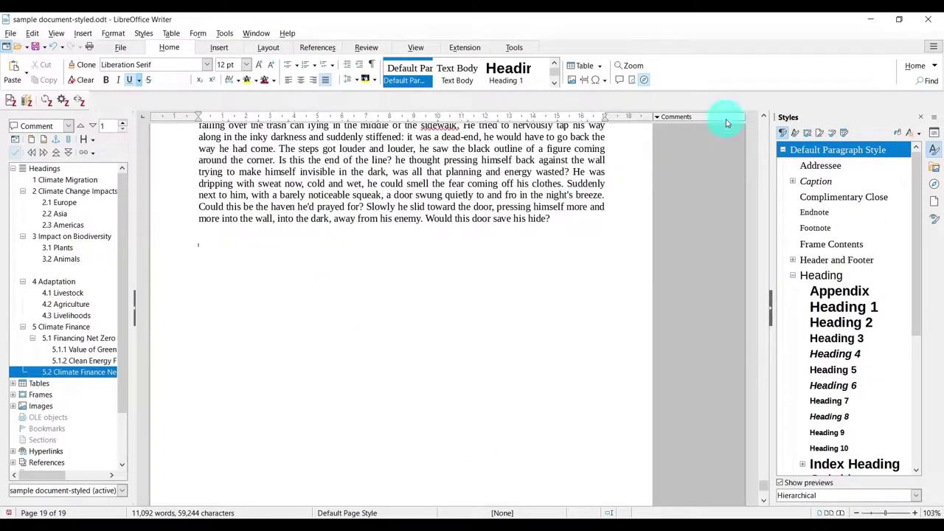
# Arrange sample document-styled.odt and climate action.odt side by side, each filling one half of the screen.
pyautogui.click(705, 31)
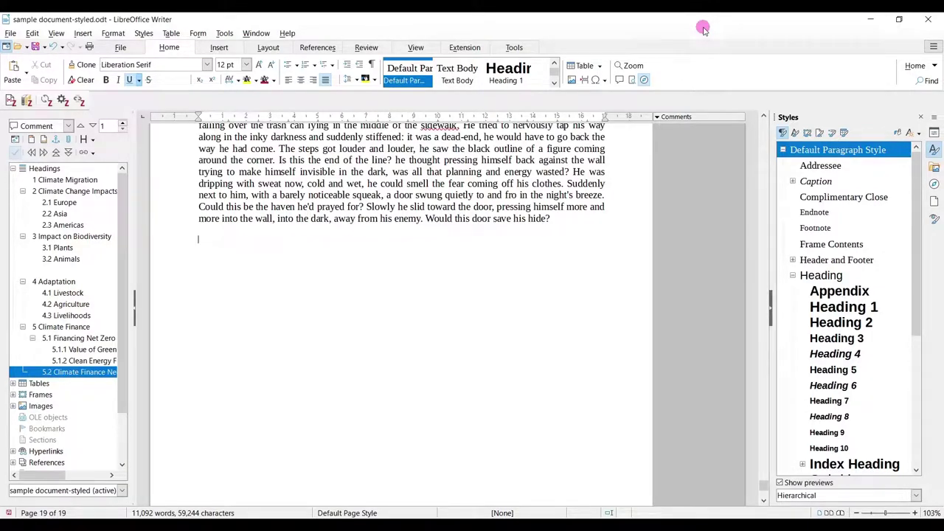
pyautogui.moveTo(706, 49); pyautogui.dragTo(2, 23)
pyautogui.click(557, 34)
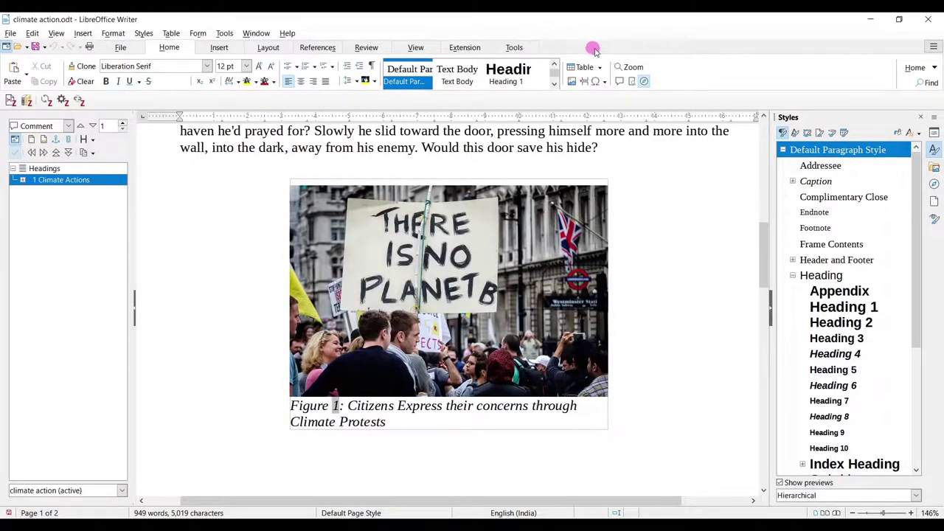
pyautogui.doubleClick(582, 22)
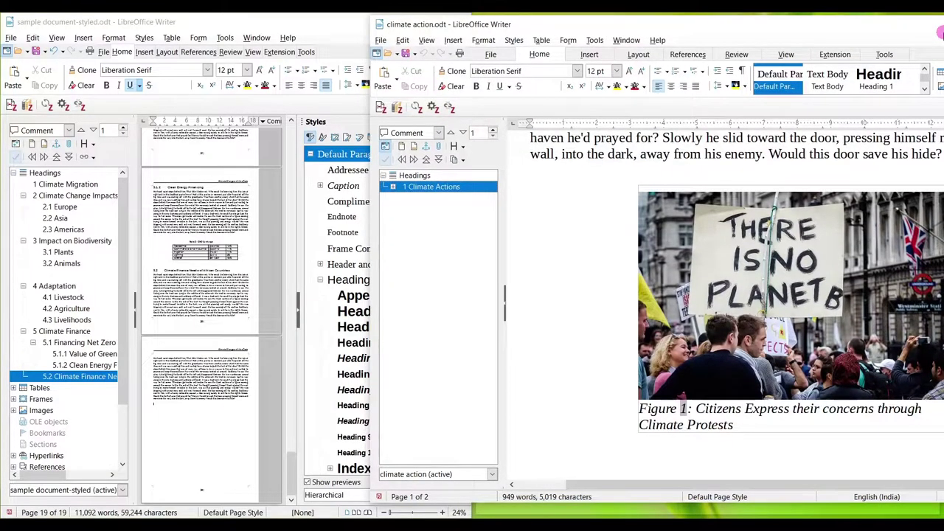
pyautogui.moveTo(940, 34); pyautogui.dragTo(943, 30)
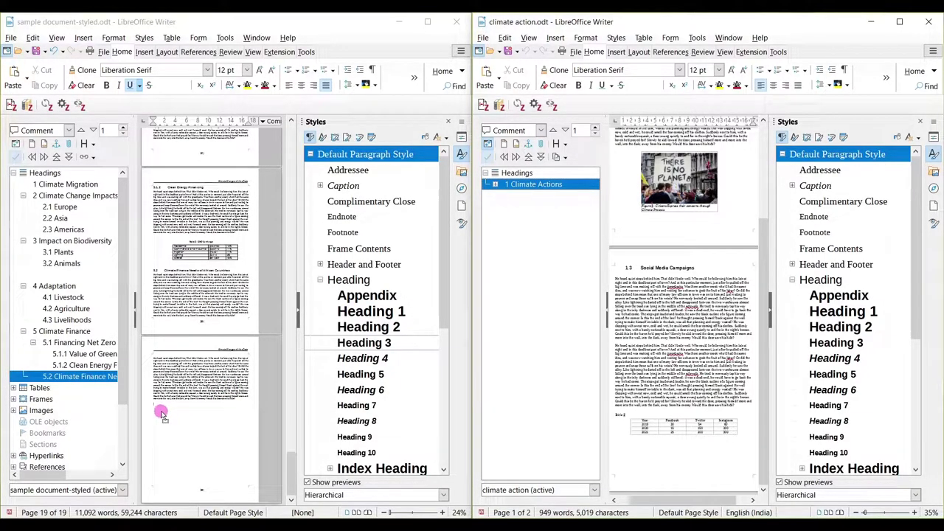
# Copy the Climate Actions chapter into the empty space at the end of sample document-styled.odt and view it in the maximized document.
pyautogui.moveTo(158, 415); pyautogui.dragTo(158, 411)
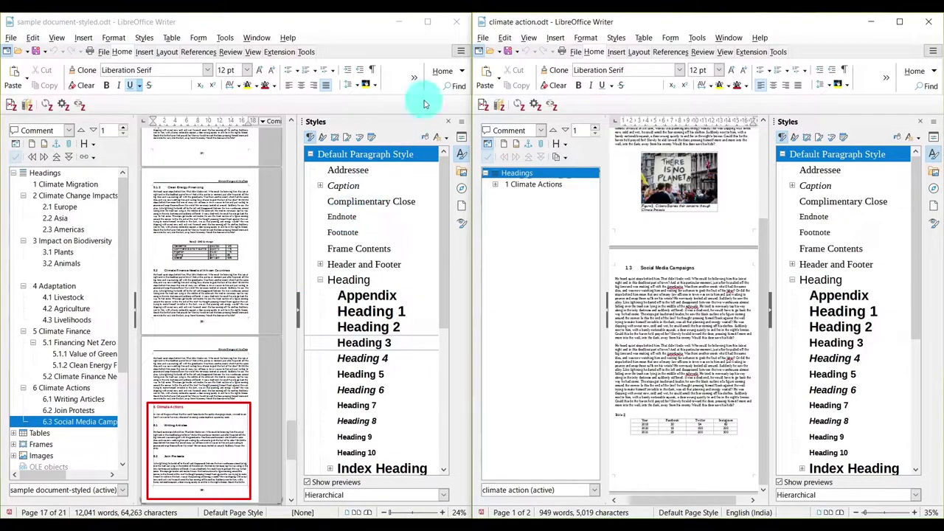
pyautogui.click(427, 22)
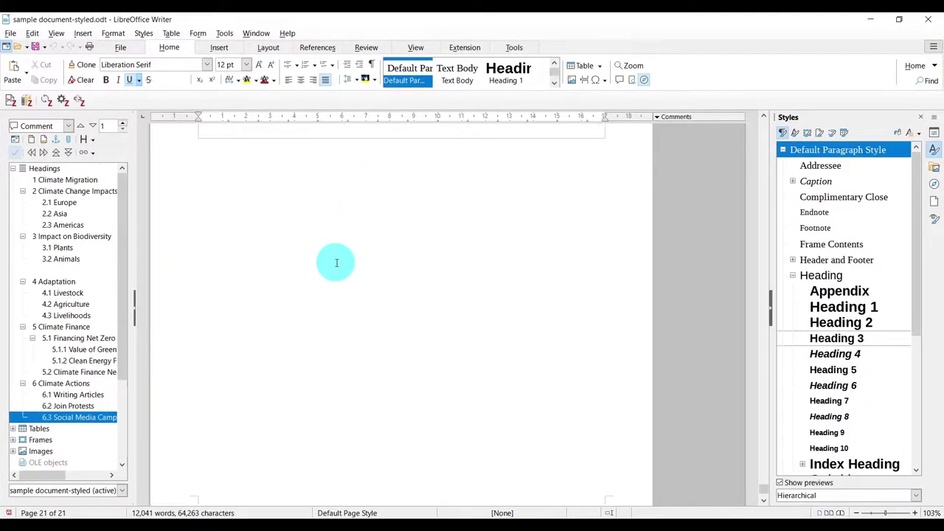
pyautogui.scroll(10, 323, 249)
pyautogui.scroll(5, 346, 249)
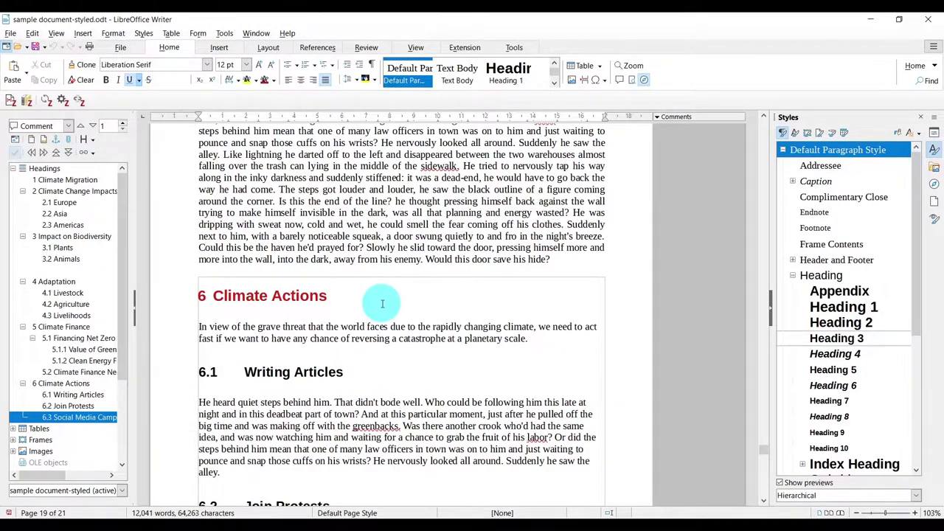
pyautogui.click(322, 296)
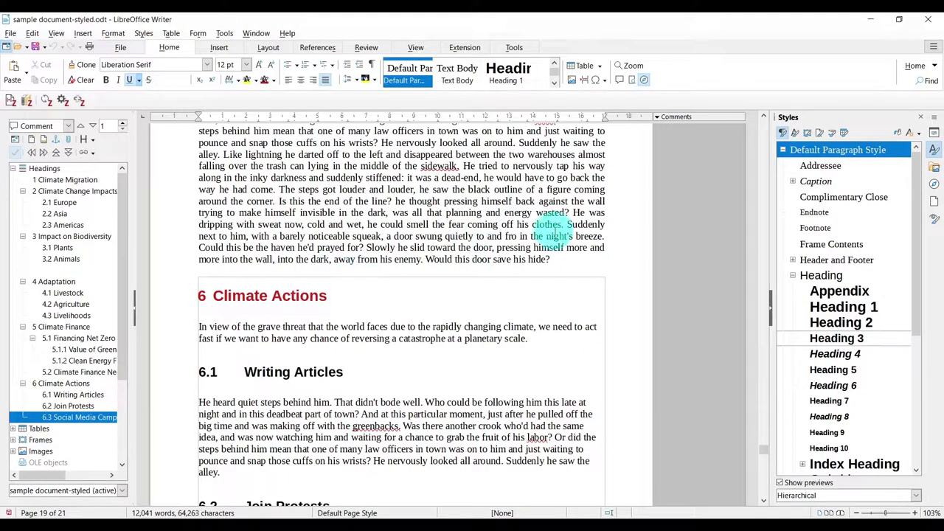
# Delete the copied Climate Actions chapter with all its subsections and the enclosing section from sample document-styled.odt.
pyautogui.moveTo(569, 253); pyautogui.dragTo(543, 433)
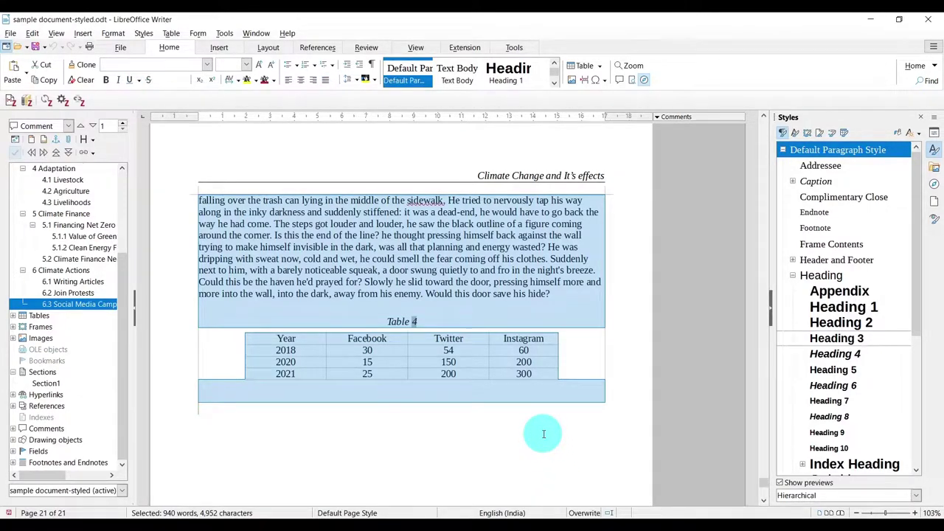
pyautogui.press('Delete')
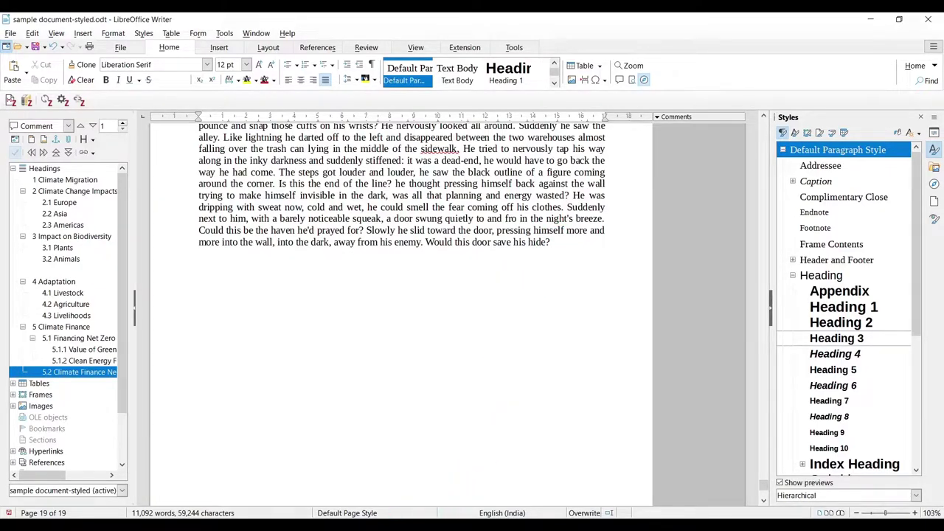
# In climate action.odt, select the Climate Actions heading in the Navigator and set the drag mode to Insert as Link.
pyautogui.moveTo(287, 518)
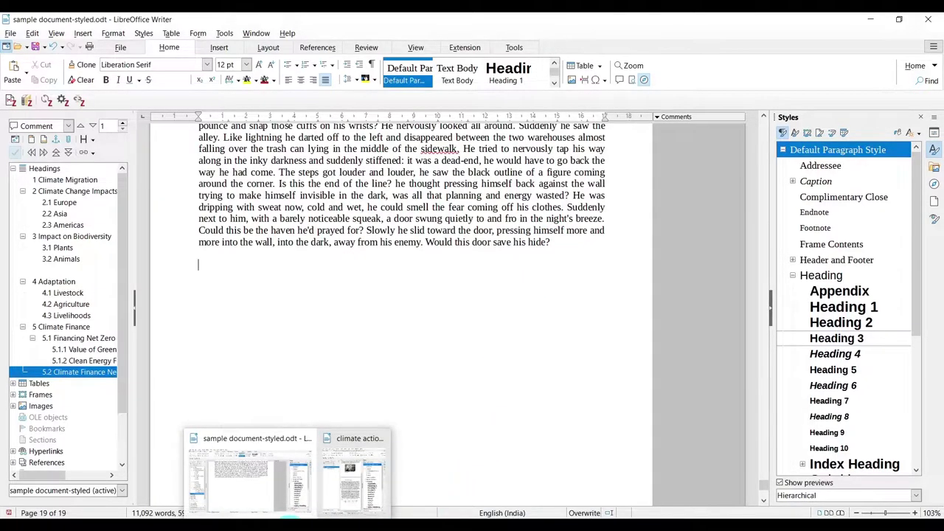
pyautogui.click(349, 487)
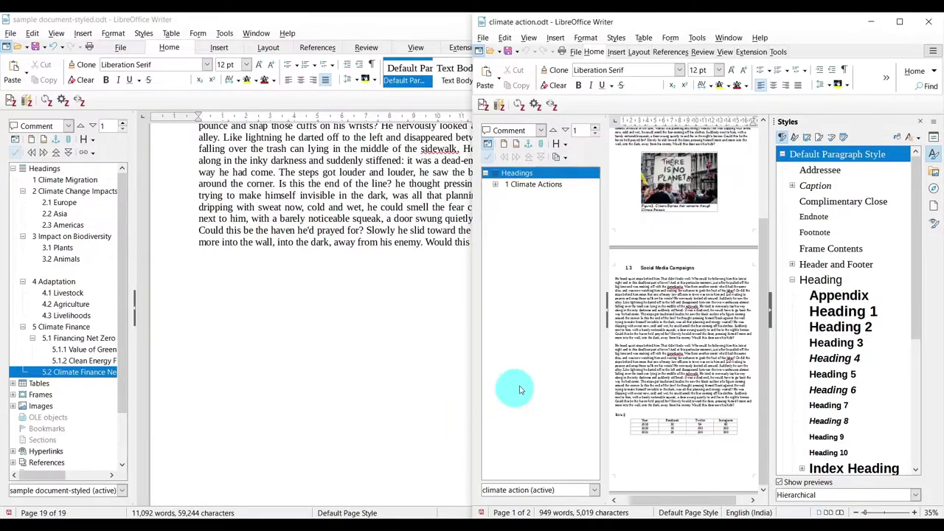
pyautogui.click(899, 22)
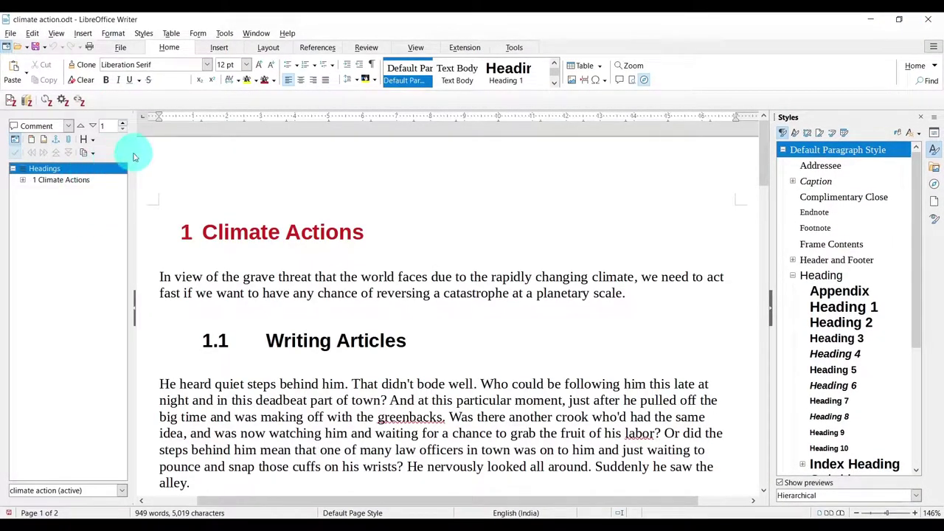
pyautogui.click(68, 182)
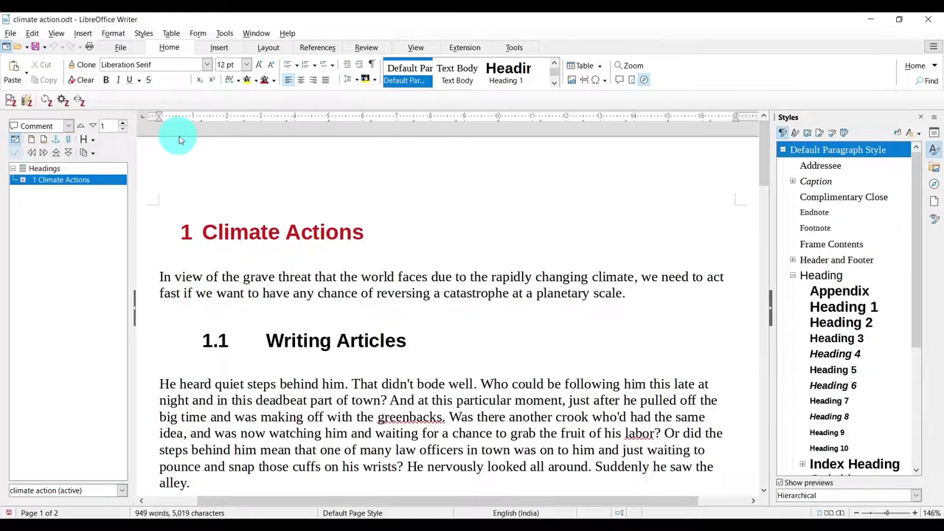
pyautogui.click(93, 154)
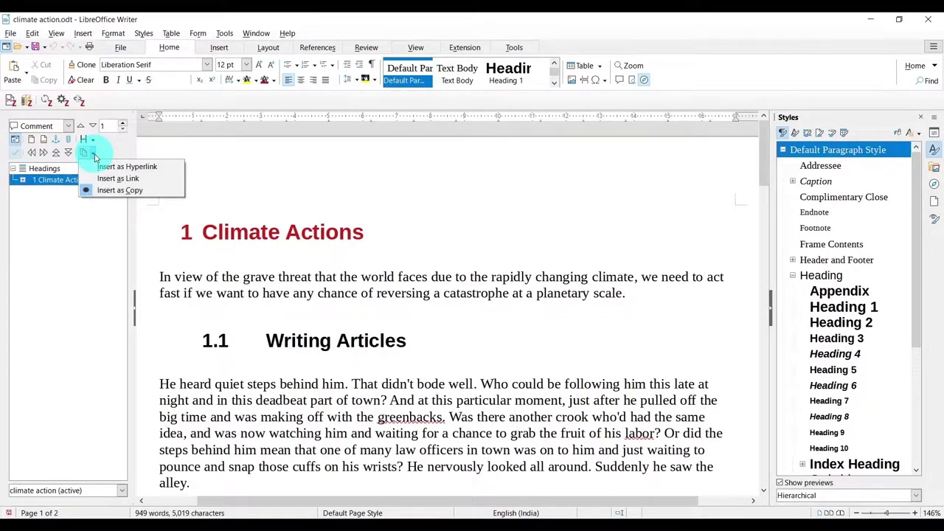
pyautogui.click(165, 182)
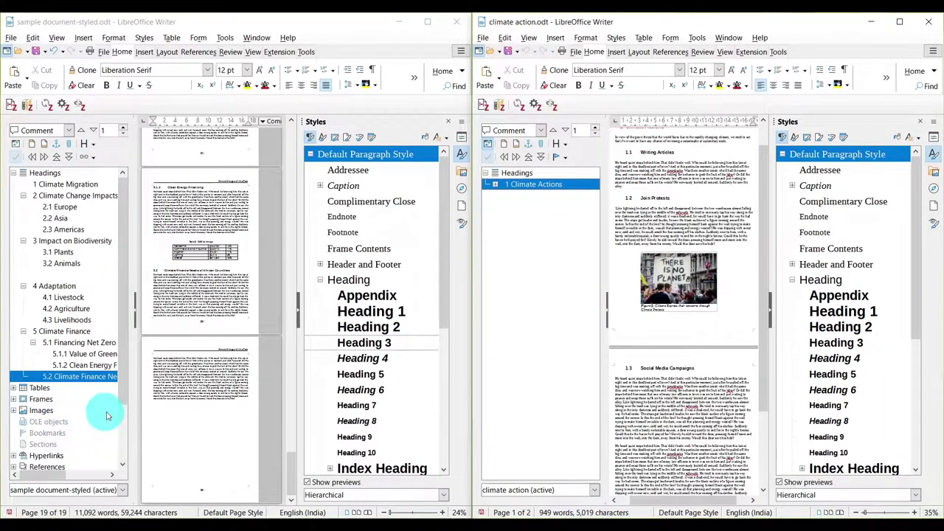
# Insert the Climate Actions chapter from the Navigator as a link after the last section of sample document-styled.odt.
pyautogui.click(565, 159)
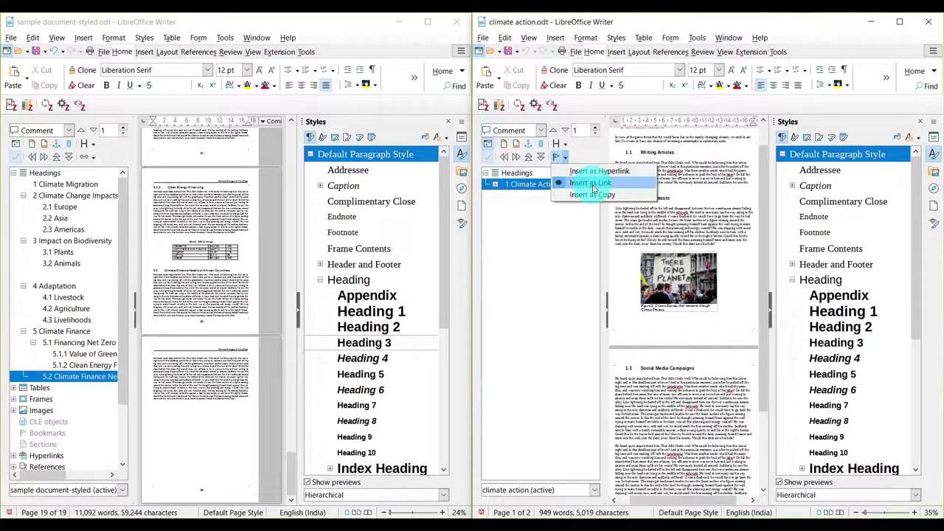
pyautogui.click(565, 158)
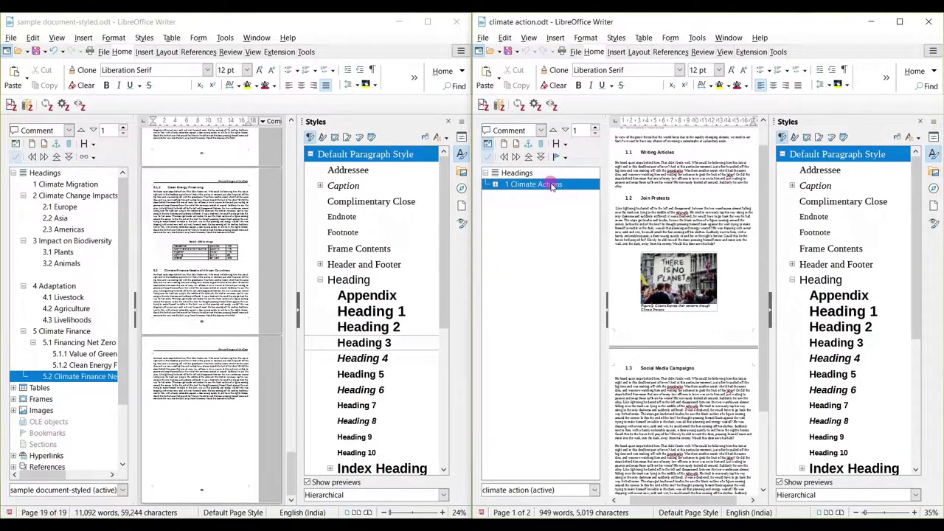
pyautogui.moveTo(552, 186); pyautogui.dragTo(166, 414)
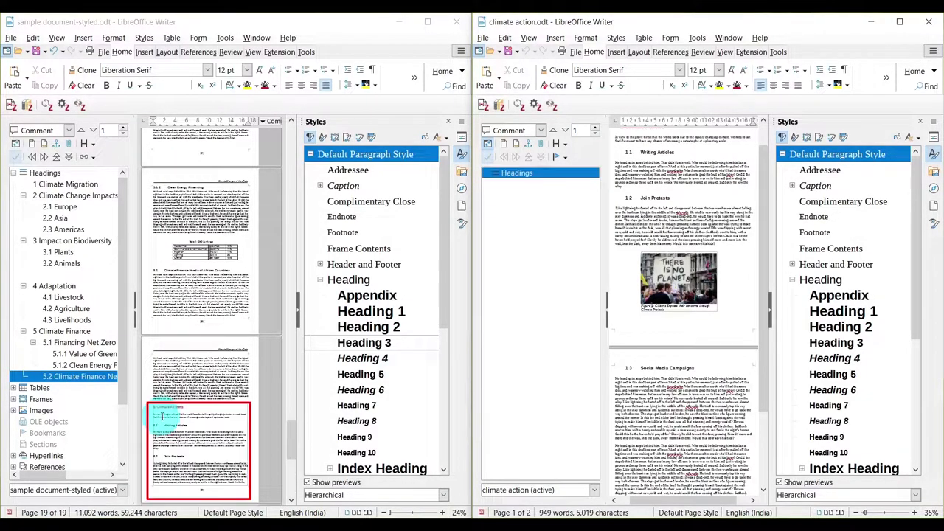
# Maximize sample document-styled.odt and try to delete the word "Actions" from the linked chapter's Climate Actions heading.
pyautogui.click(427, 21)
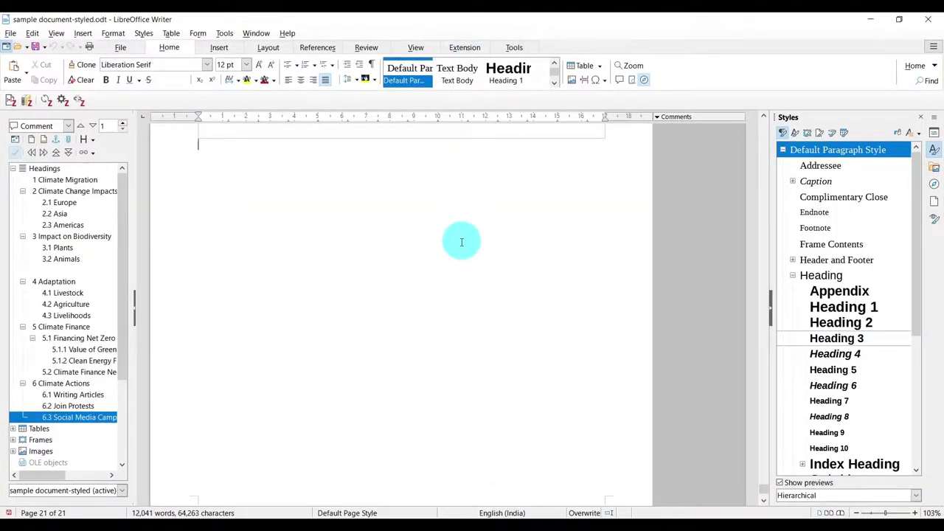
pyautogui.click(501, 384)
pyautogui.scroll(15, 502, 384)
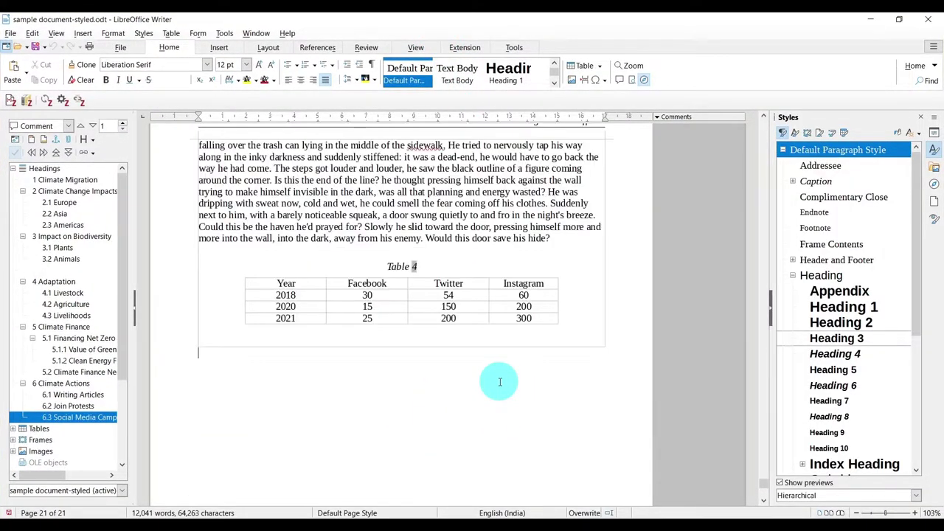
pyautogui.scroll(20, 492, 376)
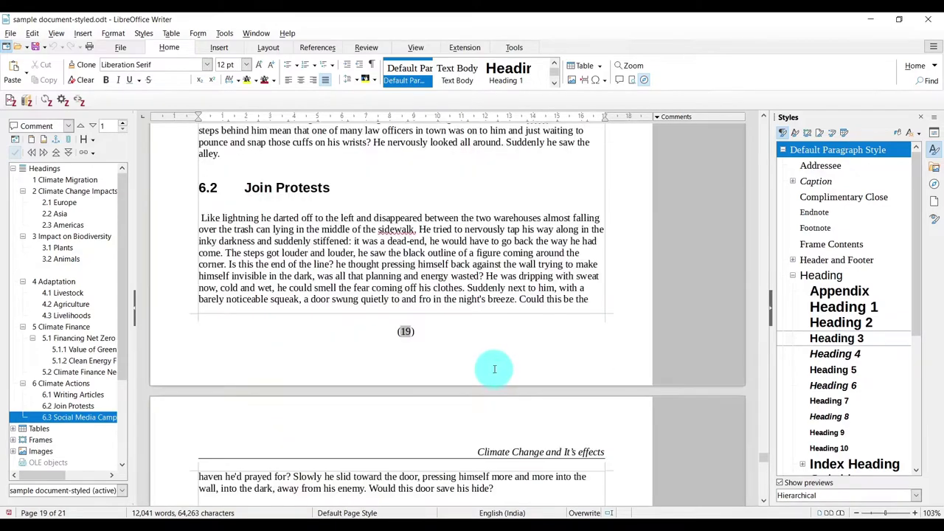
pyautogui.scroll(-5, 492, 367)
pyautogui.scroll(-3, 492, 367)
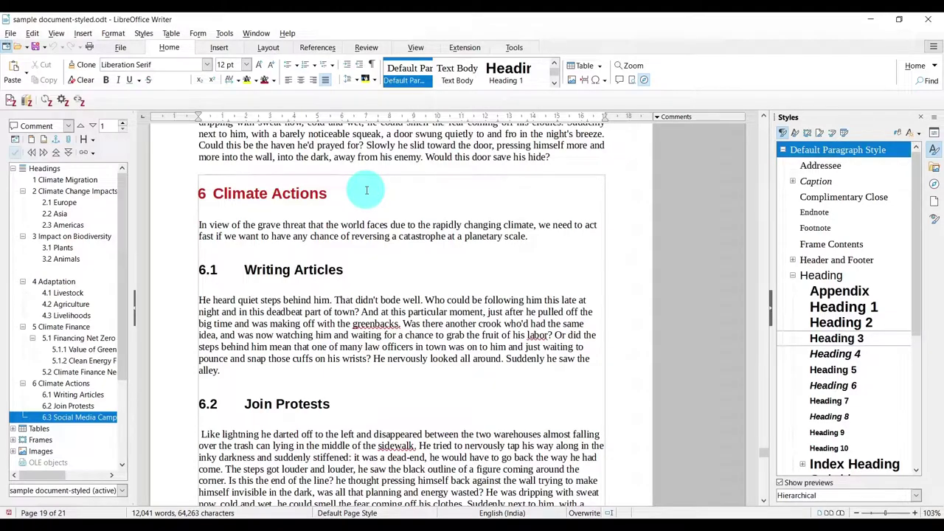
pyautogui.click(394, 191)
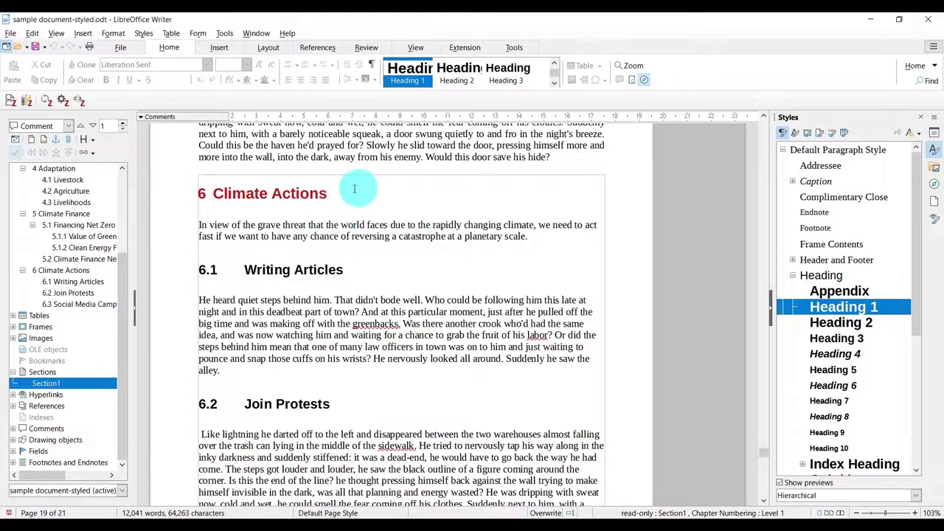
pyautogui.moveTo(327, 194); pyautogui.dragTo(250, 206)
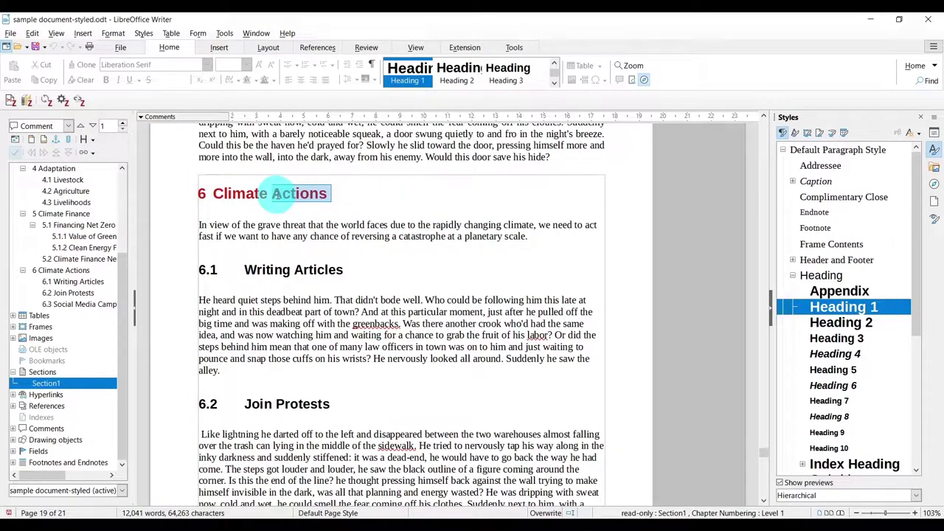
pyautogui.press('Delete')
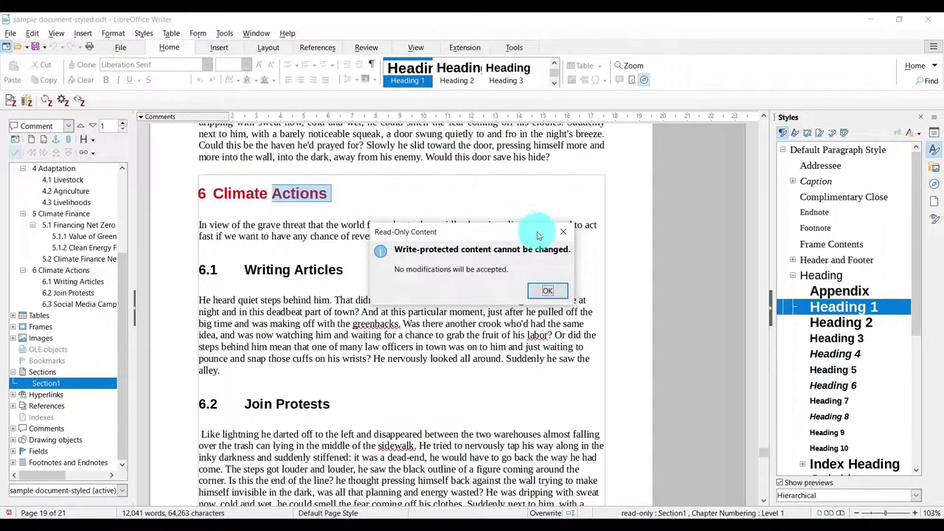
pyautogui.click(547, 292)
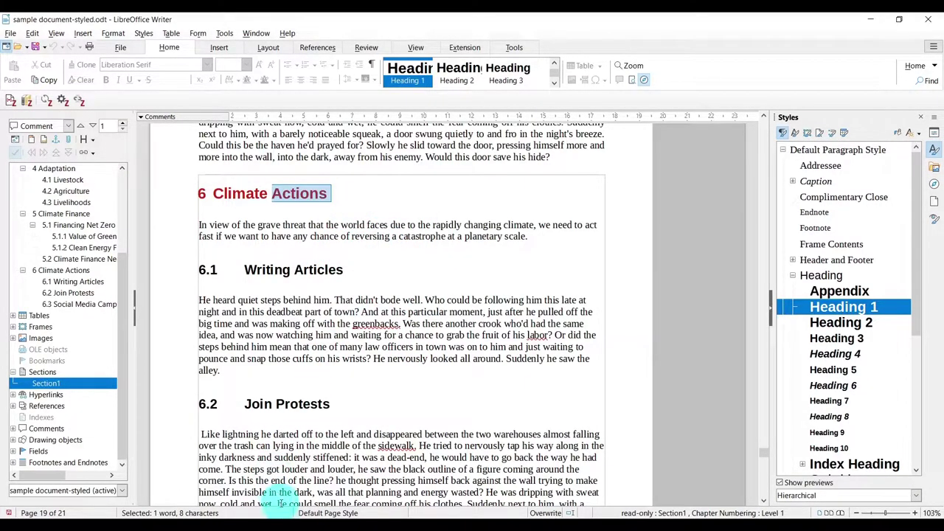
# Switch to climate action.odt, maximize it and change the chapter heading to "Initiating Climate Actions".
pyautogui.moveTo(286, 519)
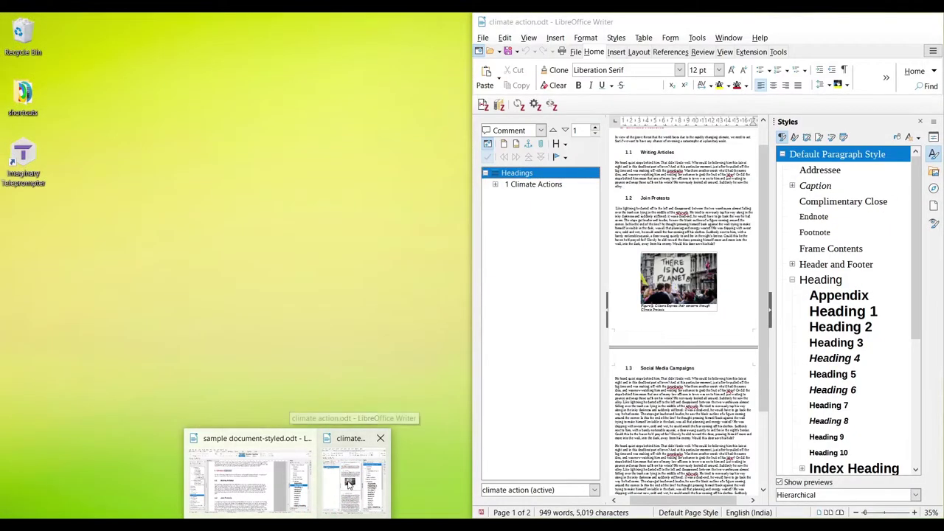
pyautogui.click(350, 483)
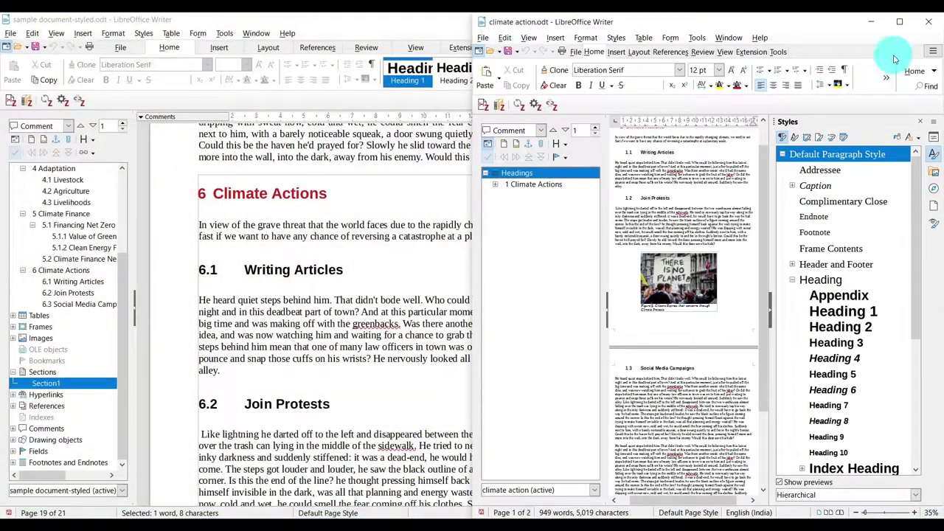
pyautogui.click(900, 25)
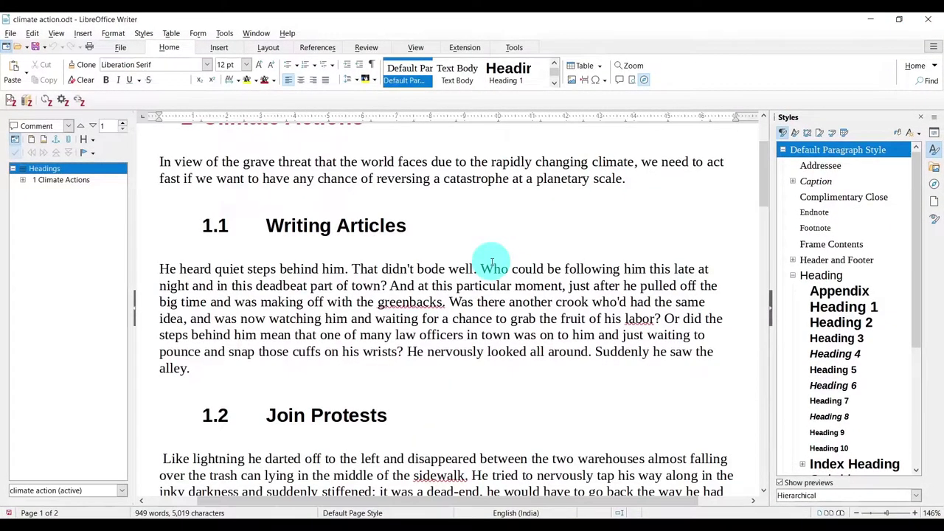
pyautogui.scroll(3, 490, 262)
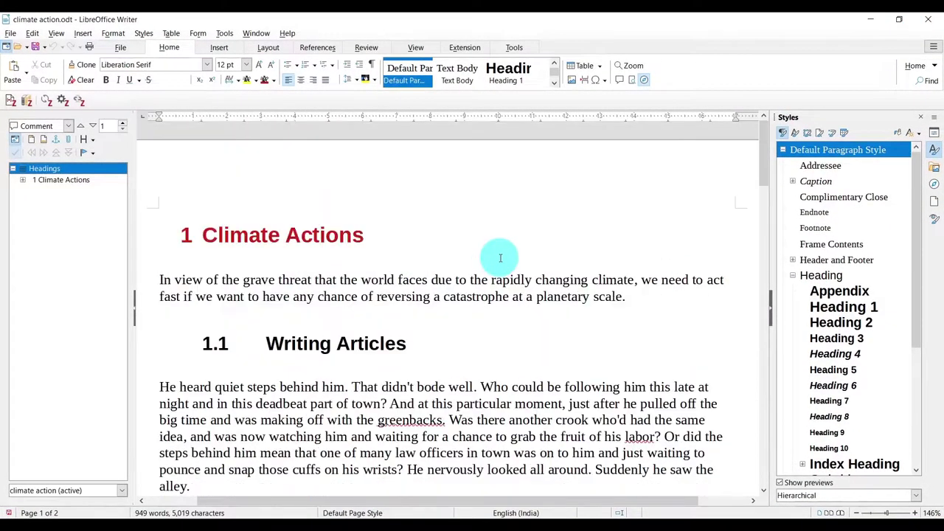
pyautogui.click(402, 243)
pyautogui.scroll(-3, 363, 245)
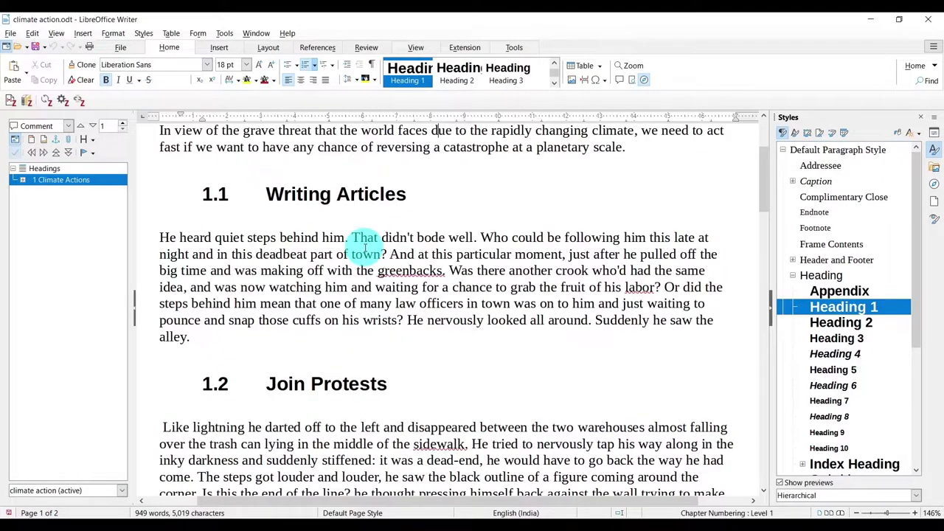
pyautogui.scroll(3, 376, 246)
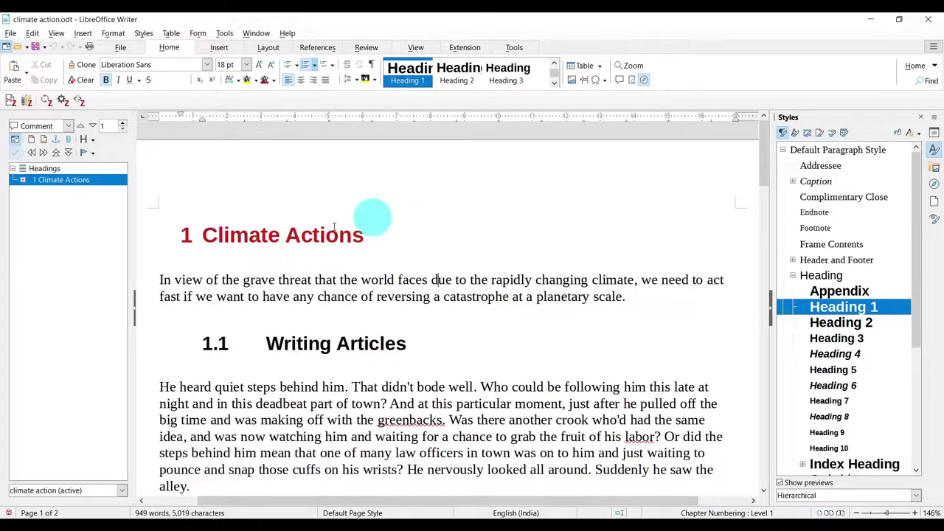
pyautogui.click(202, 234)
pyautogui.write('Ini')
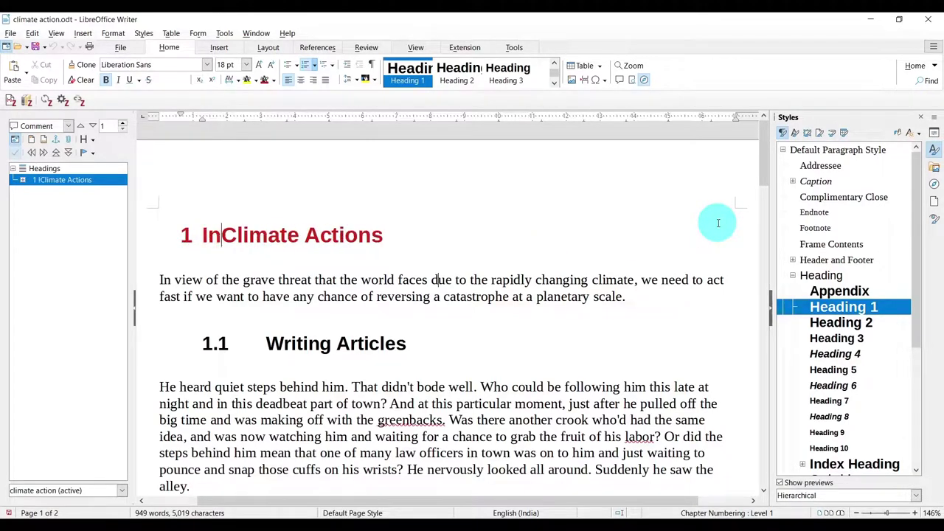
pyautogui.write('tiating')
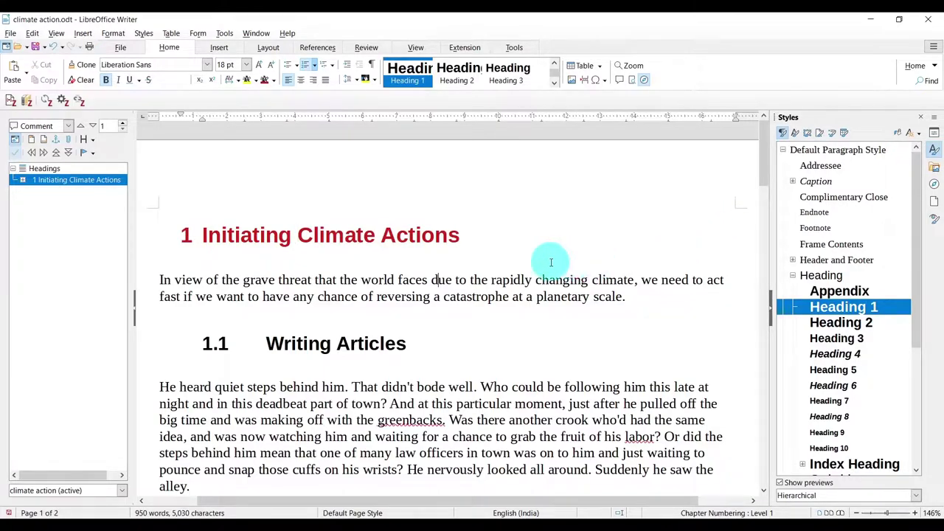
# Save climate action.odt, minimize it and return to the linked Climate Actions heading in sample document-styled.odt.
pyautogui.click(78, 100)
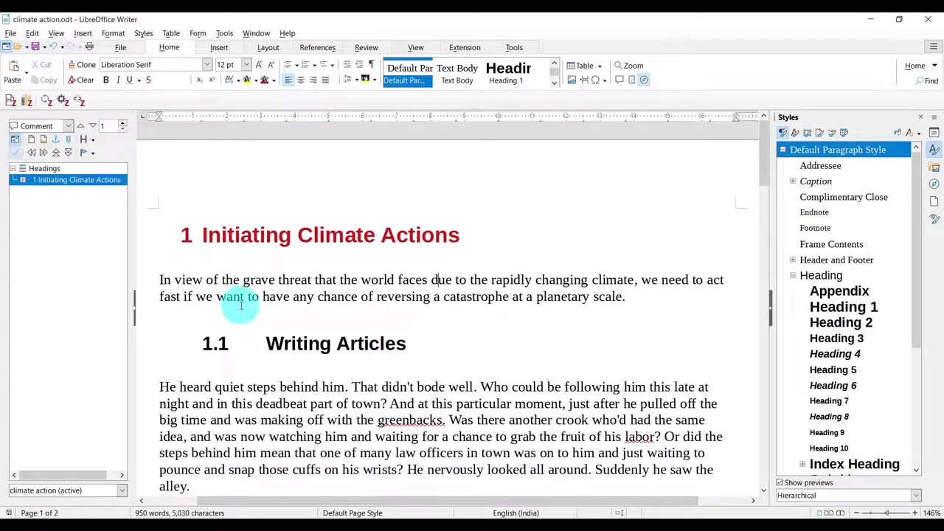
pyautogui.click(872, 21)
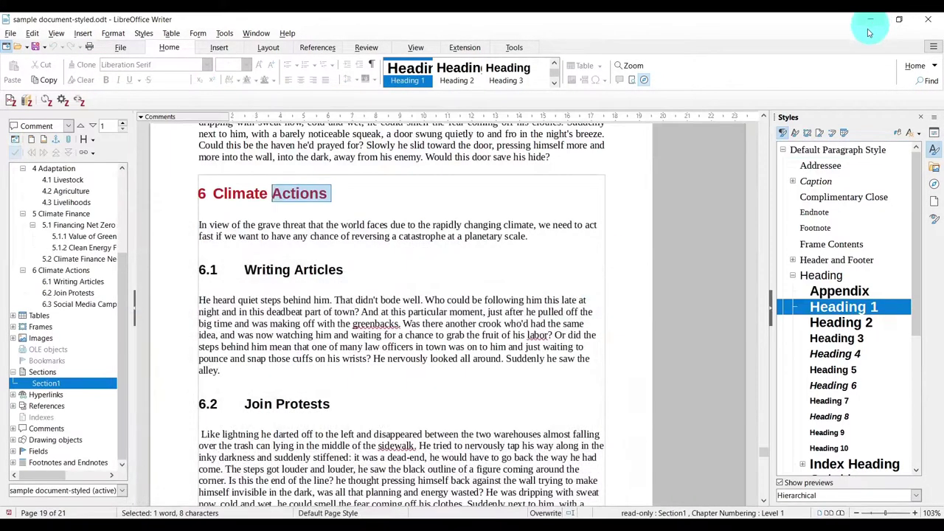
pyautogui.click(367, 193)
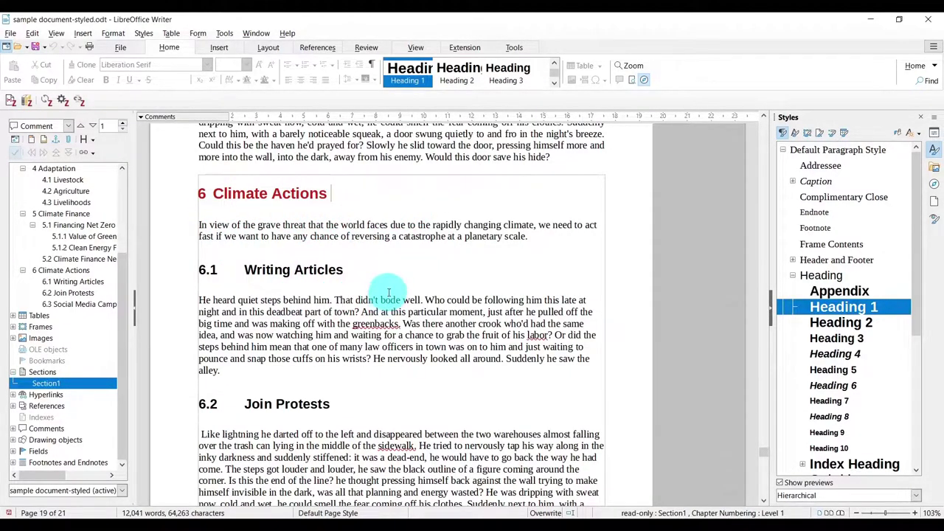
# Run Update All in sample document-styled.odt to refresh the linked chapter from its source file.
pyautogui.click(225, 35)
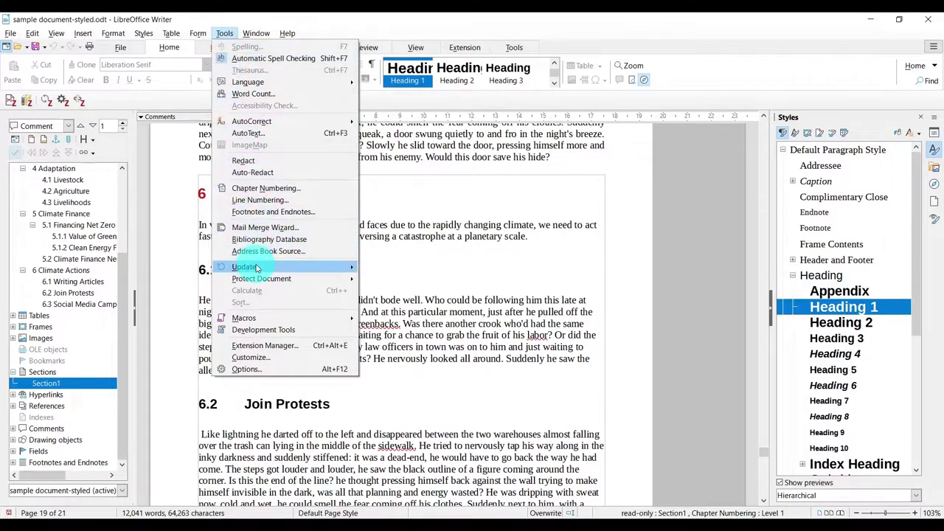
pyautogui.moveTo(257, 268)
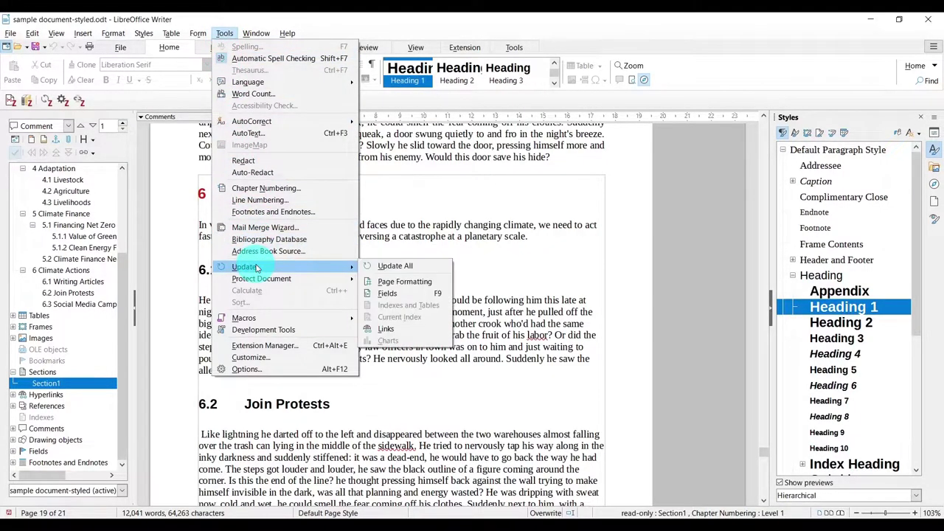
pyautogui.click(386, 268)
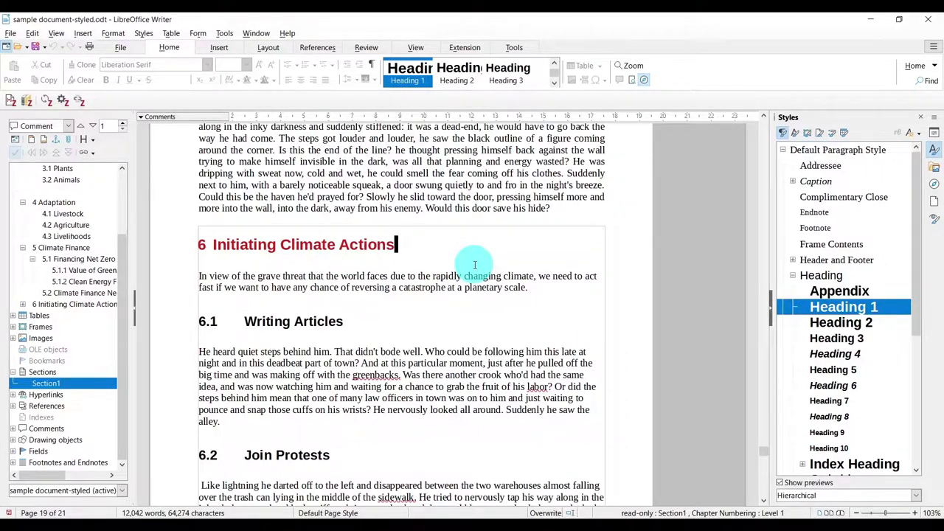
# Try to delete the last character of the linked Initiating Climate Actions heading.
pyautogui.press('BackSpace')
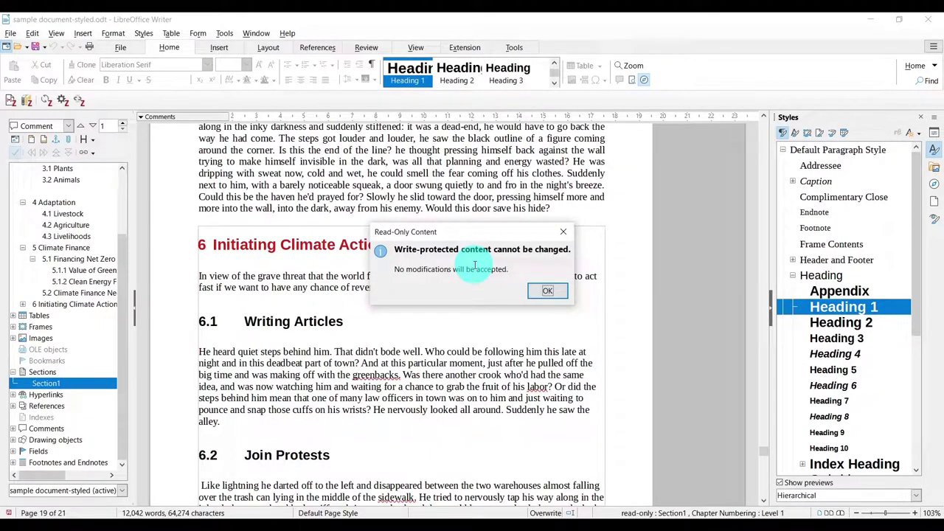
pyautogui.click(550, 292)
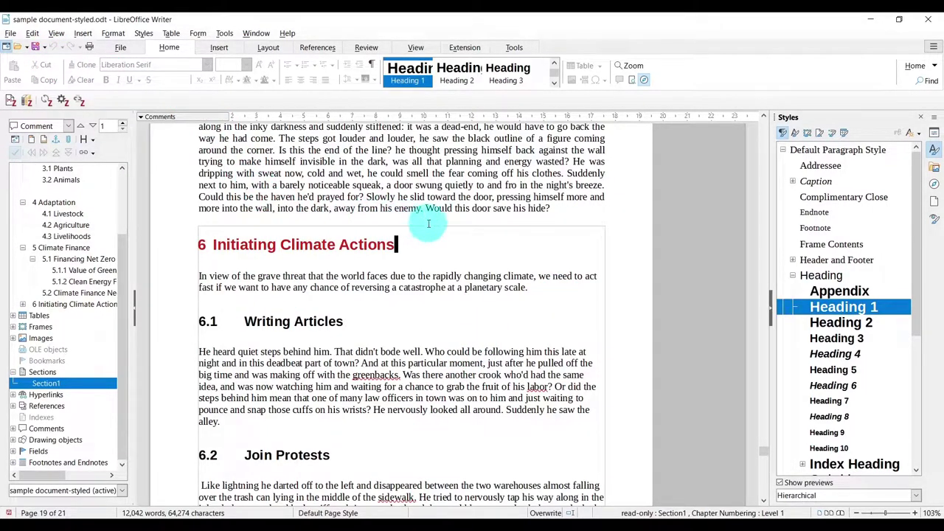
pyautogui.click(478, 235)
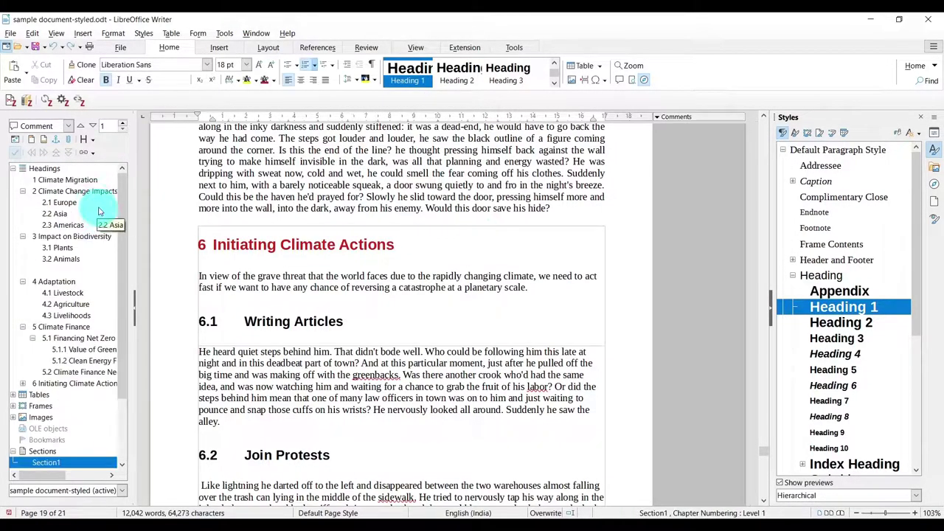
pyautogui.click(94, 157)
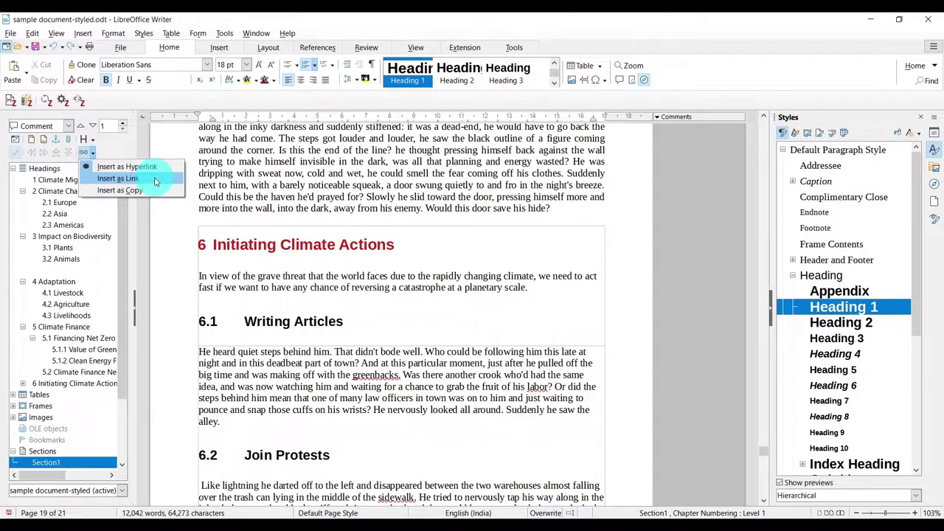
pyautogui.click(437, 254)
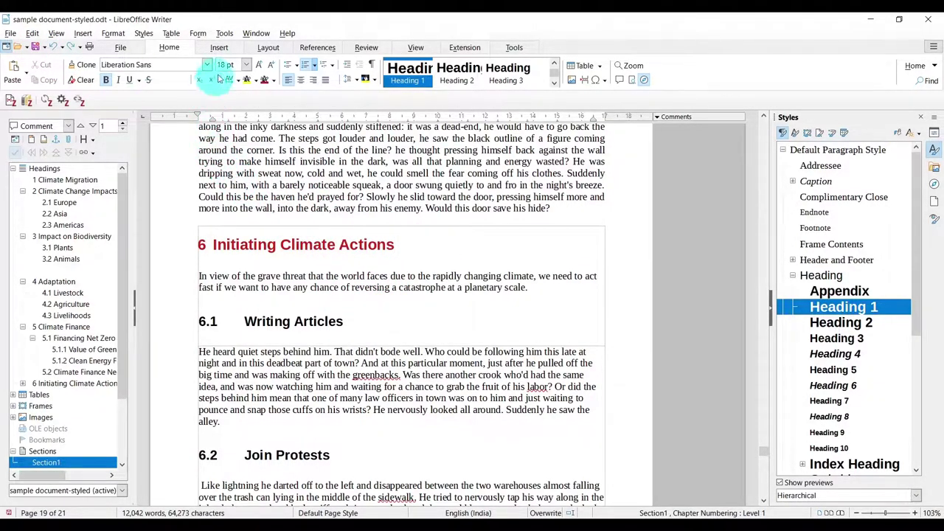
# Update everything in the document again to reload the Initiating Climate Actions section from its source.
pyautogui.click(227, 36)
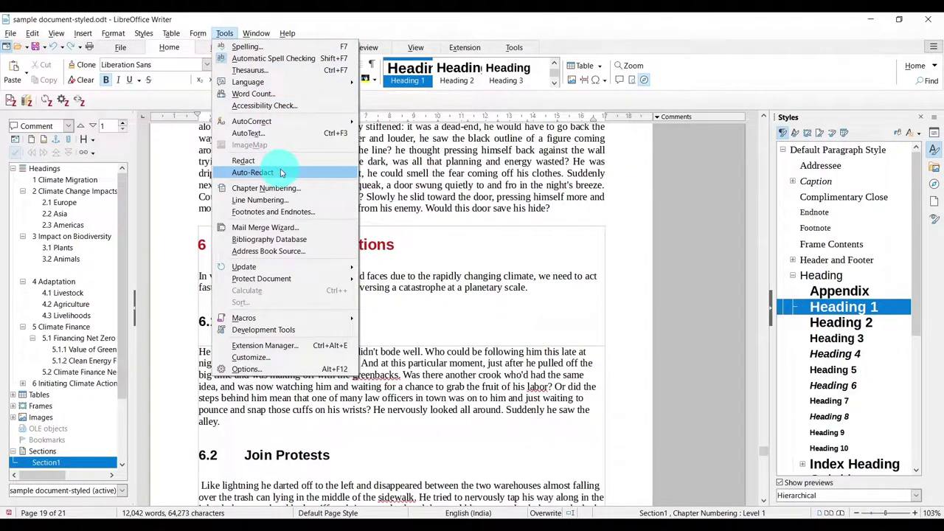
pyautogui.moveTo(283, 267)
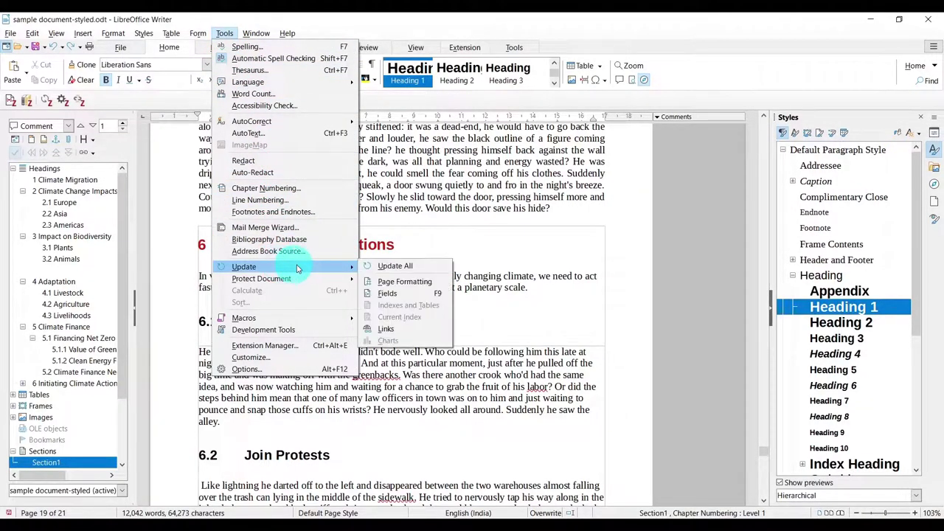
pyautogui.click(433, 266)
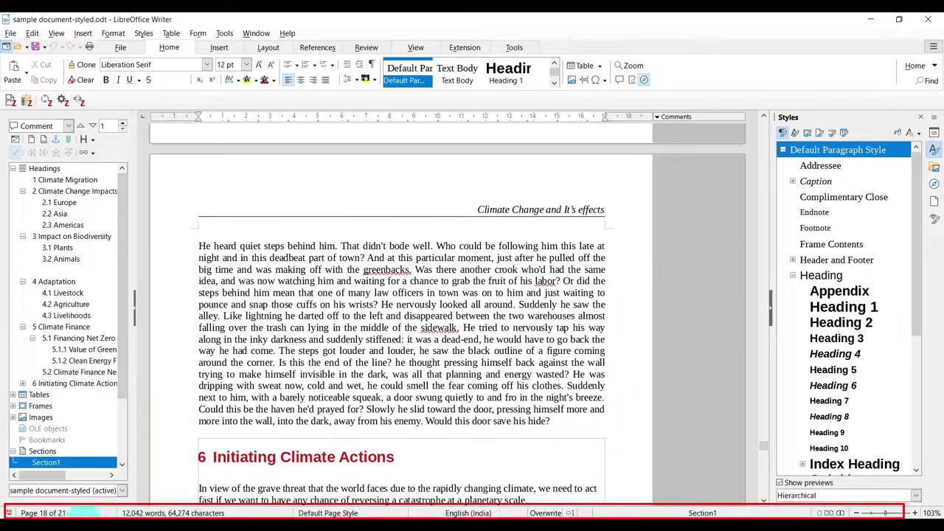
# Jump to page 1 of sample document-styled.odt with Go to Page.
pyautogui.click(30, 511)
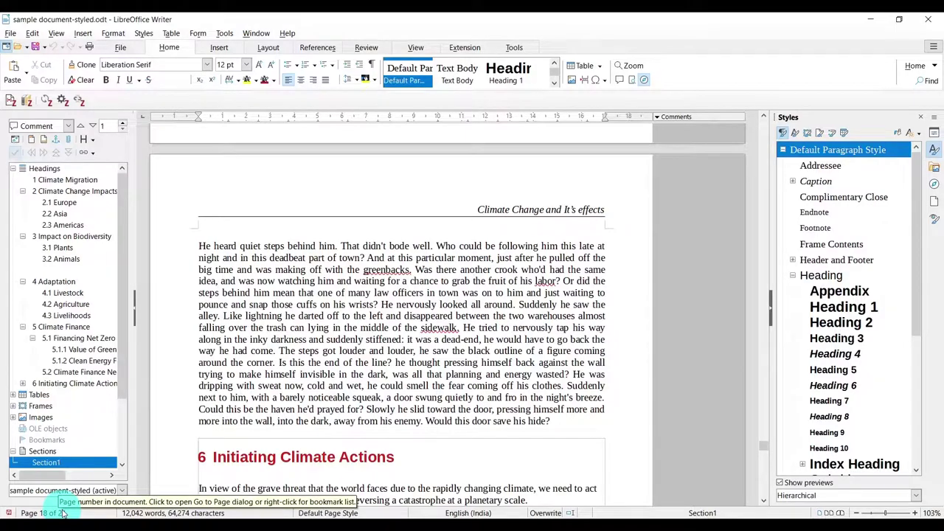
pyautogui.click(49, 514)
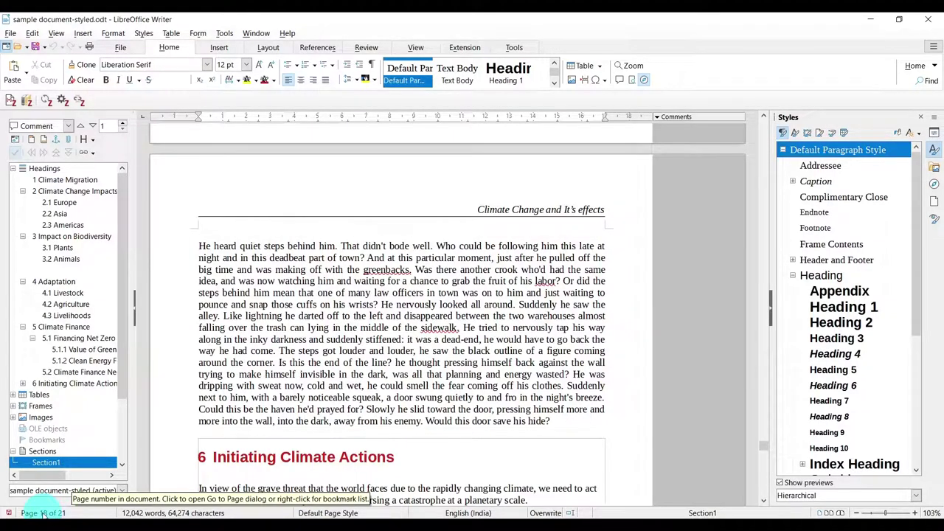
pyautogui.click(48, 514)
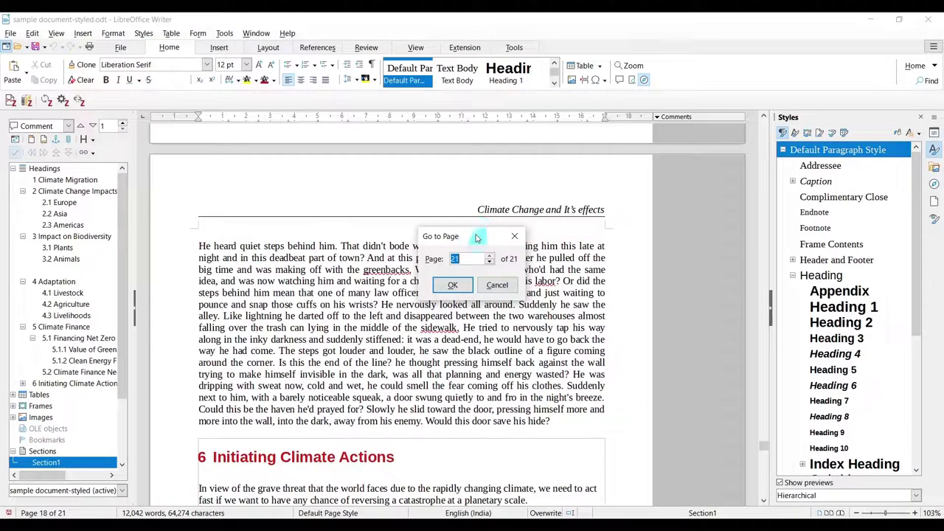
pyautogui.moveTo(476, 237); pyautogui.dragTo(440, 189)
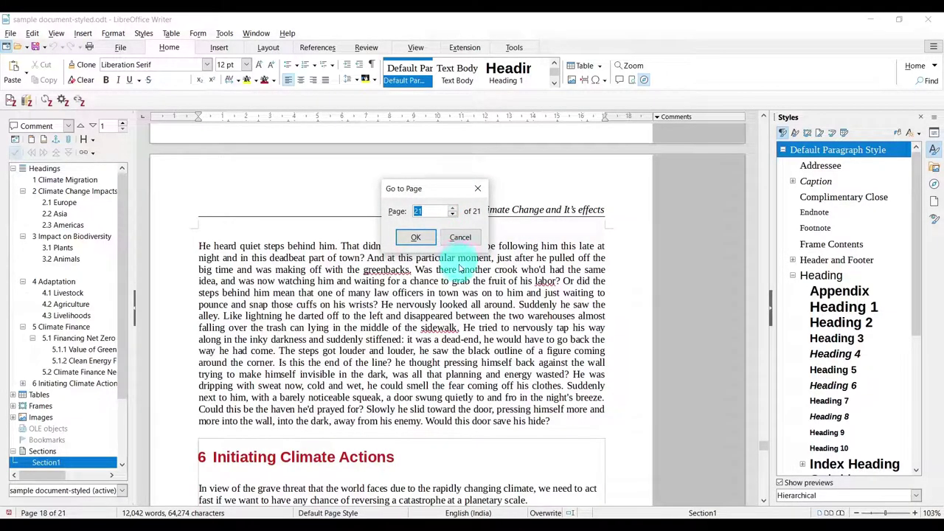
pyautogui.click(416, 237)
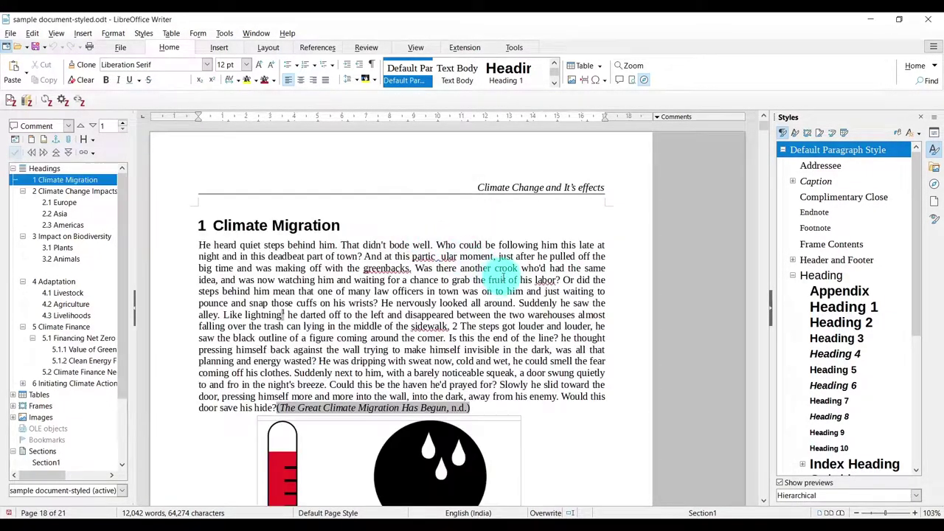
# Go to page 21 with Go to Page and return to the Climate Migration heading on page 1.
pyautogui.click(46, 514)
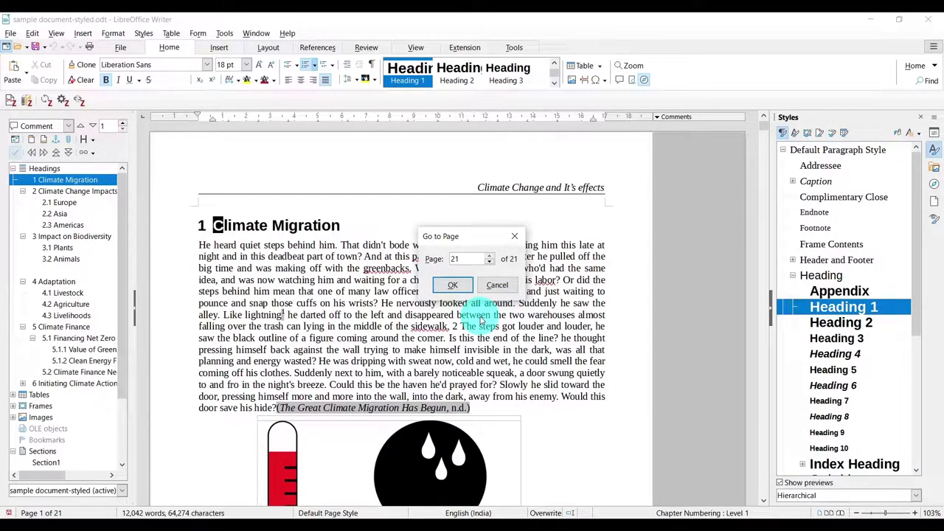
pyautogui.click(453, 285)
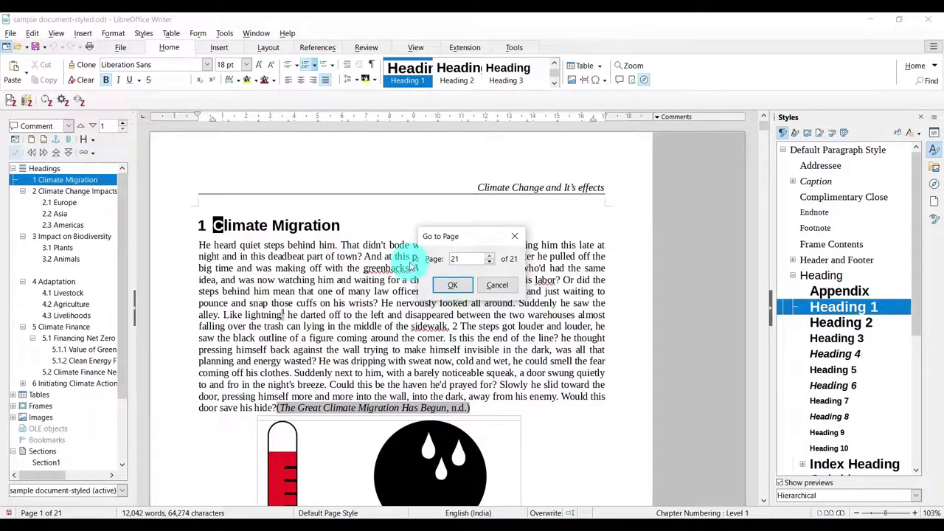
pyautogui.click(467, 285)
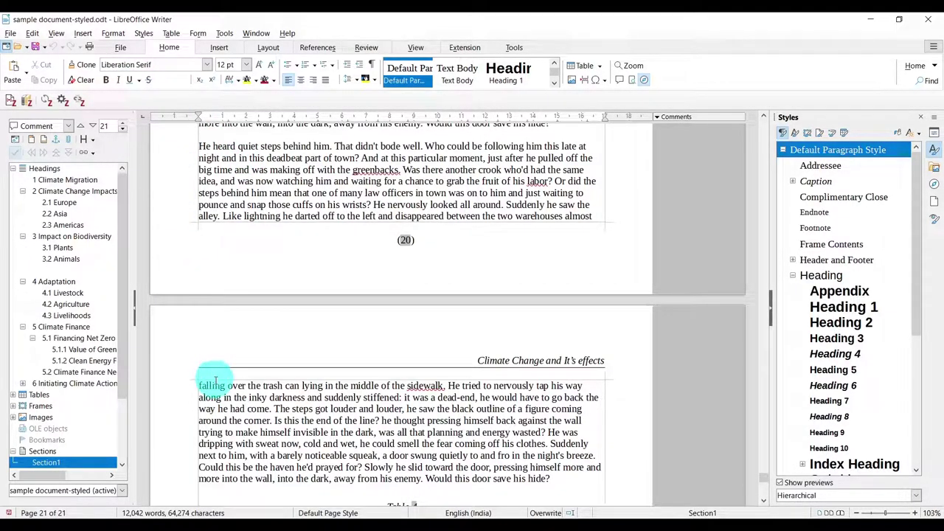
pyautogui.scroll(20, 236, 380)
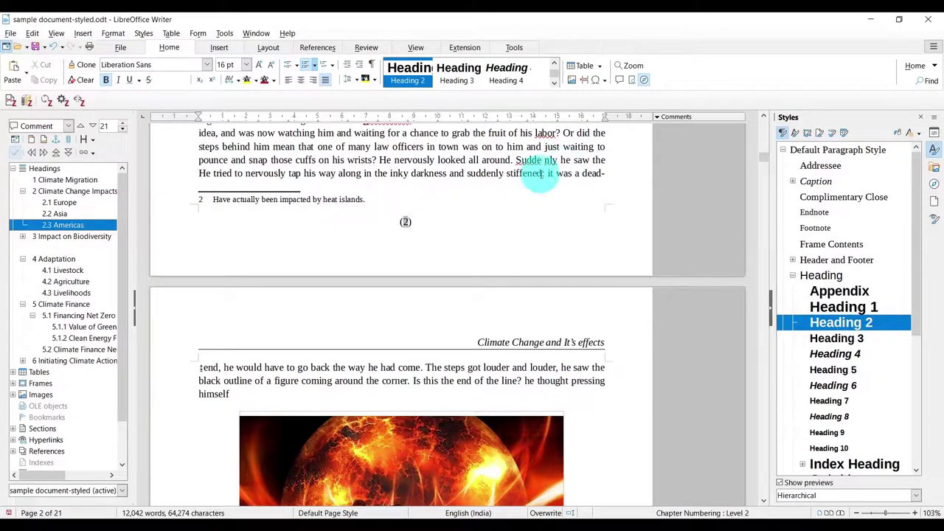
pyautogui.hotkey('ctrl', 'z')
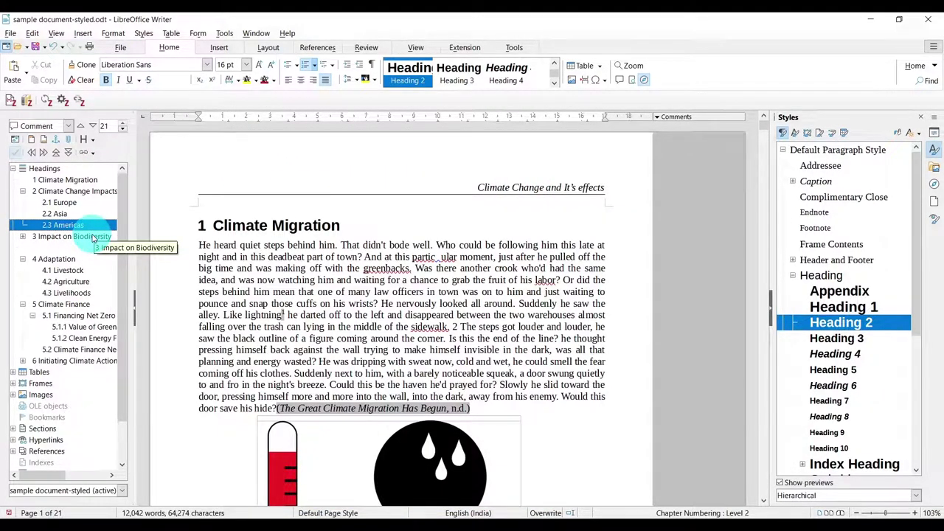